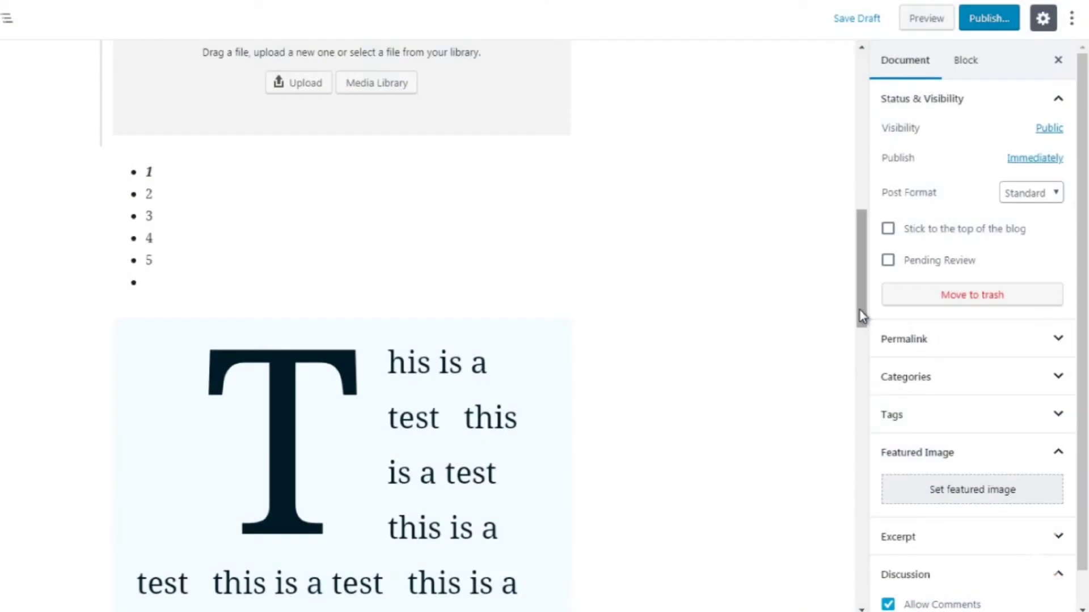
- Insert a Code block from the Formatting category between the bulleted list and the drop-cap paragraph
mouse_move(347, 299)
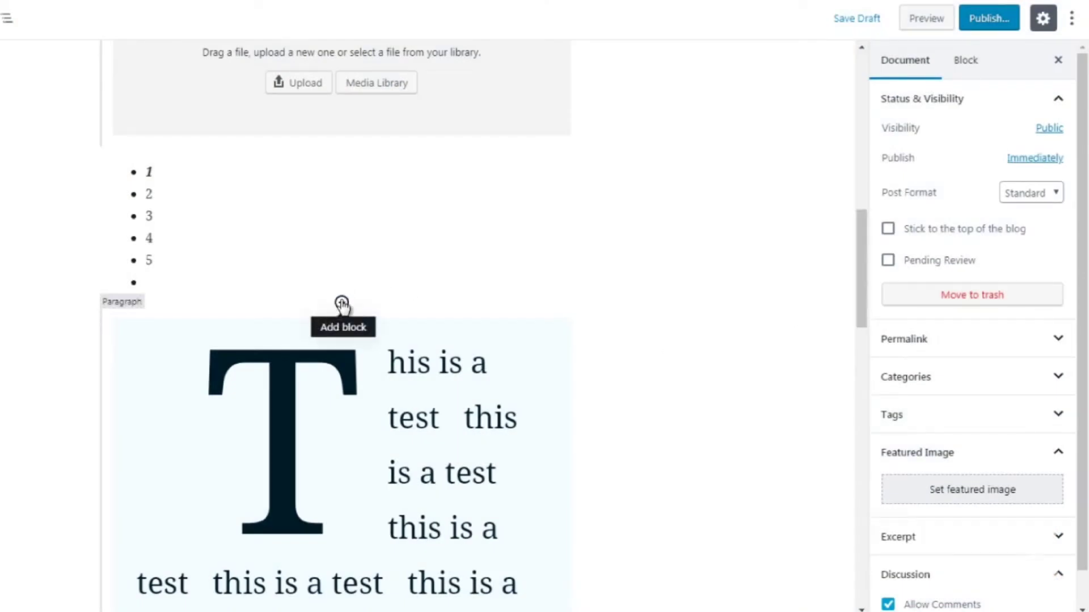
click(342, 304)
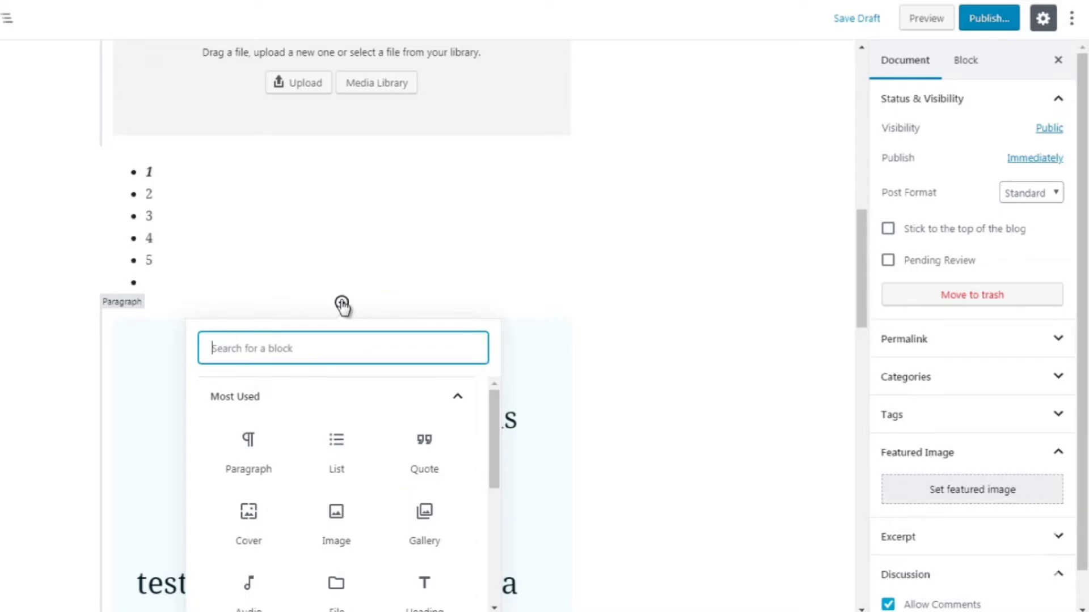
click(458, 398)
scroll(492, 420, down, 1)
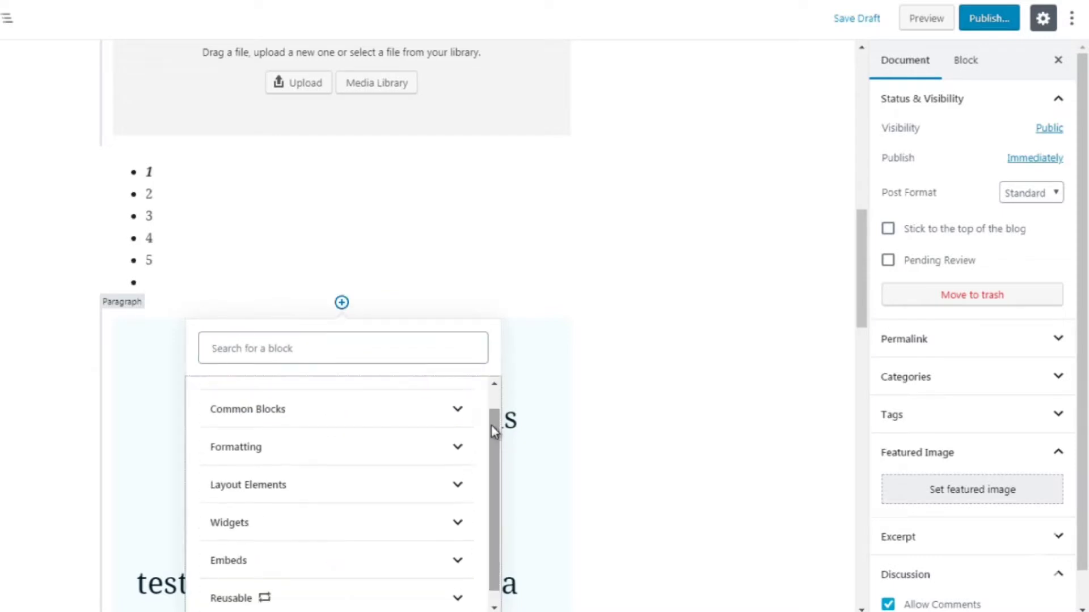
click(444, 457)
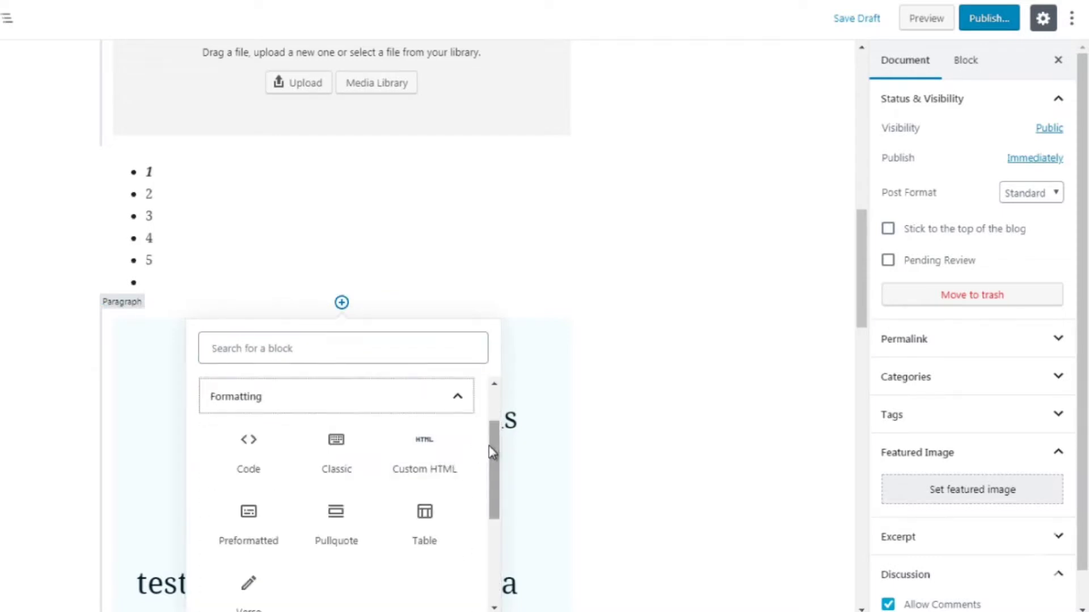
scroll(491, 451, down, 1)
scroll(492, 451, up, 1)
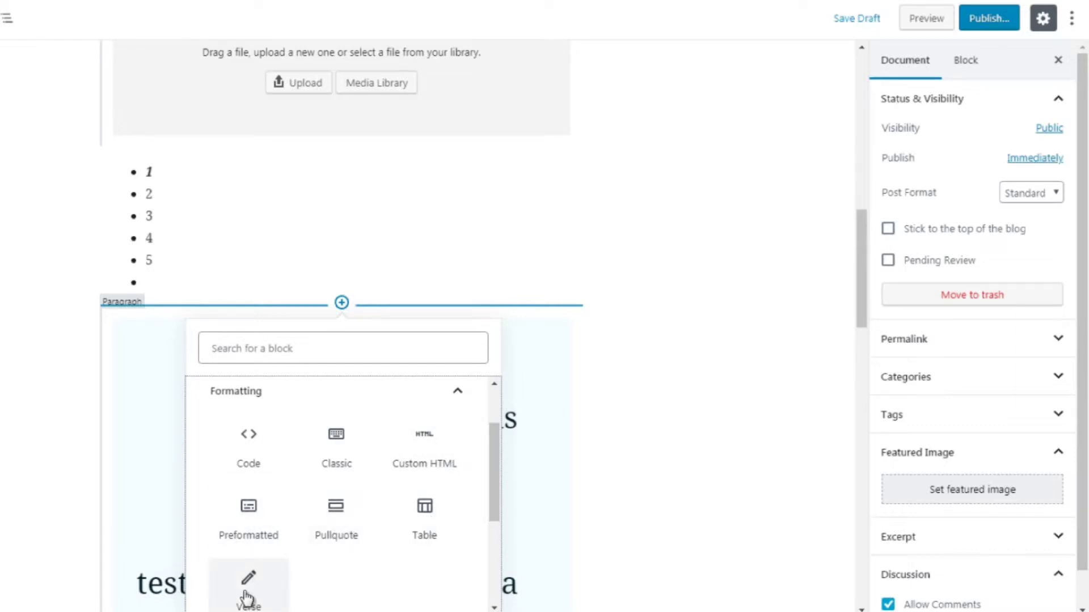
scroll(492, 465, down, 1)
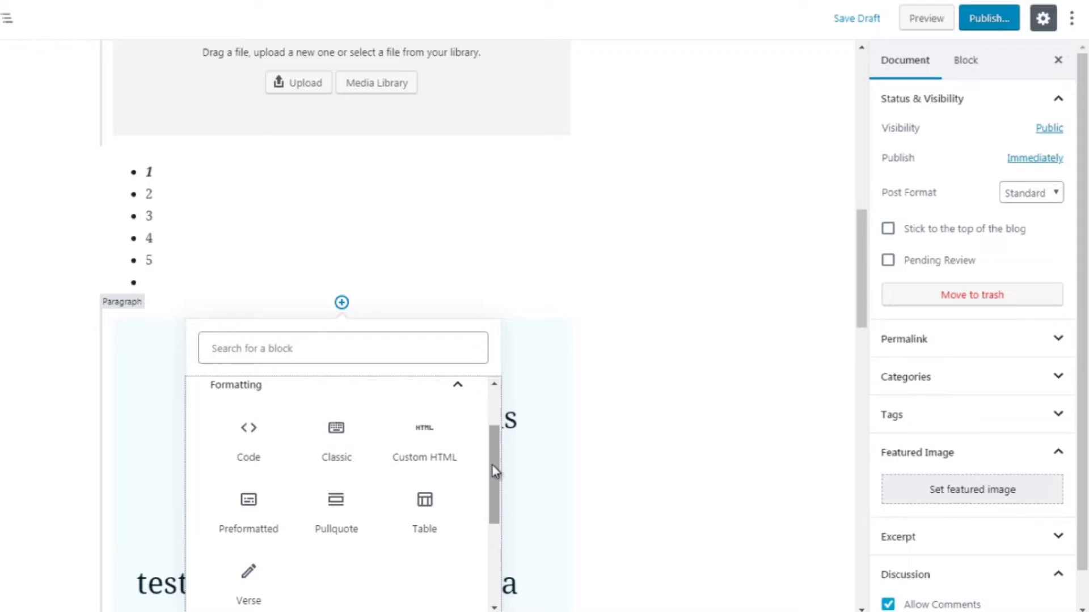
click(260, 451)
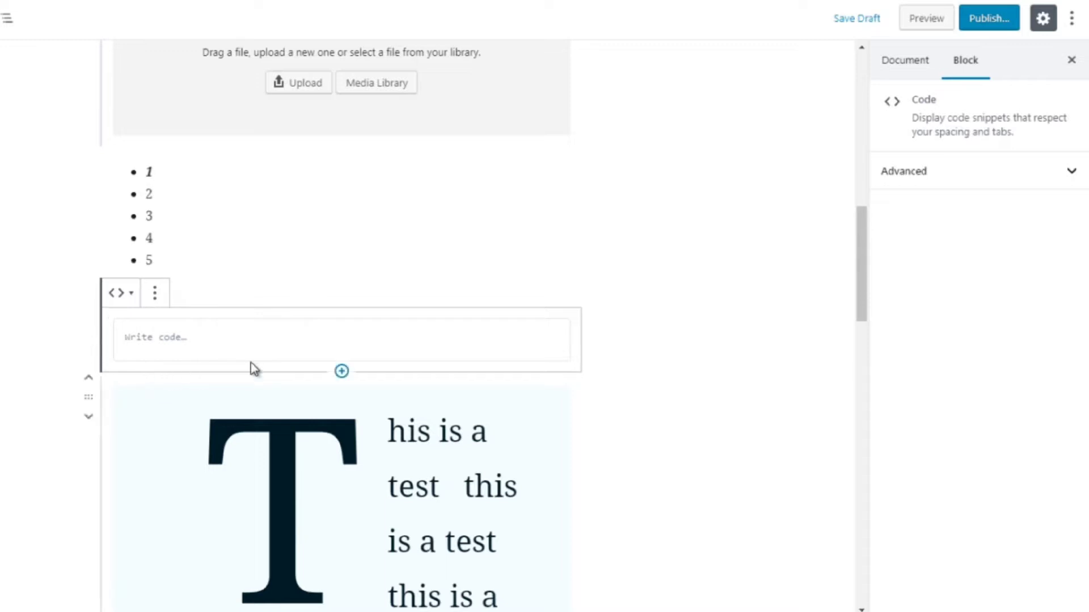
click(640, 301)
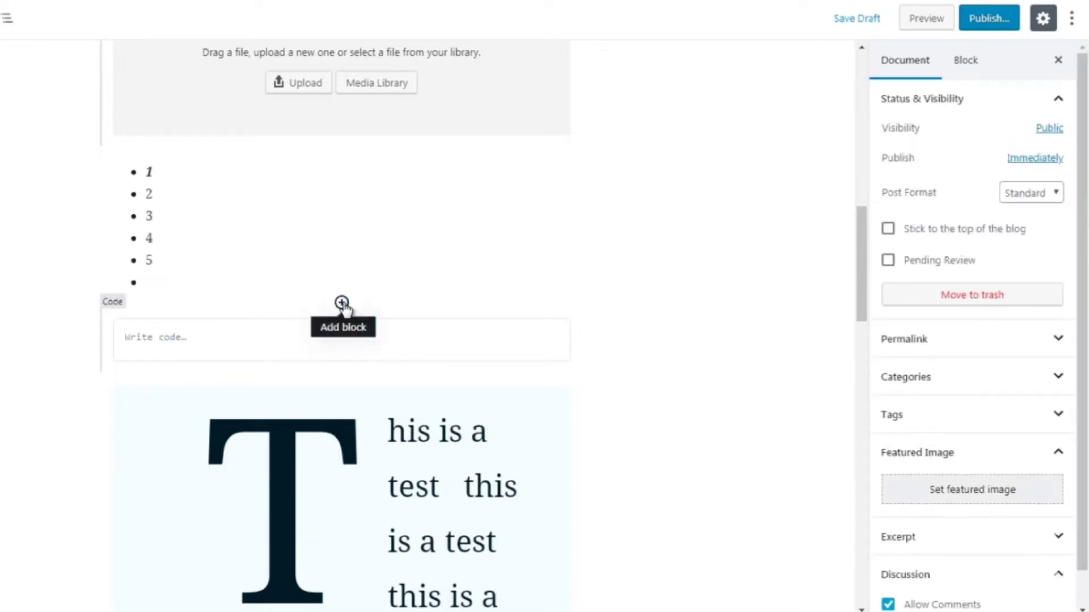
- Add a Custom HTML block from the Formatting category between the bulleted list and the empty Code block
click(342, 303)
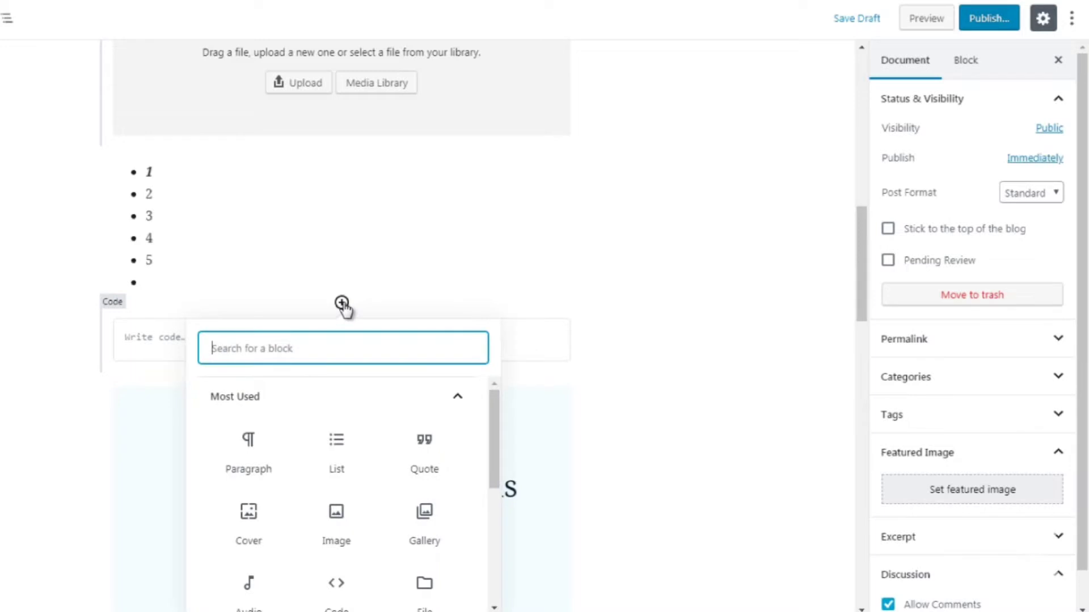
click(441, 403)
click(426, 477)
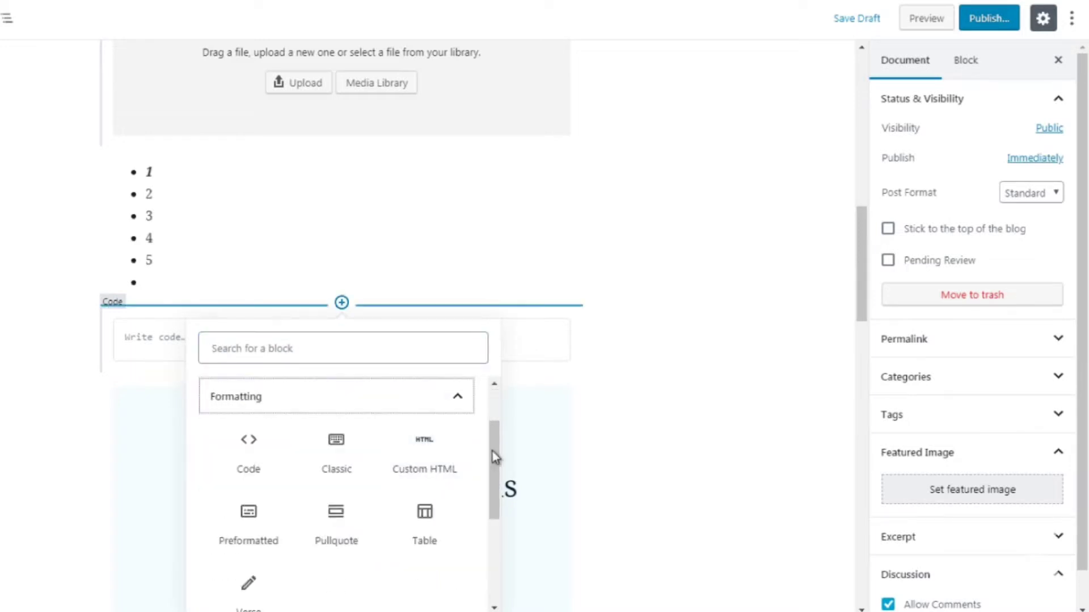
drag(493, 455, 492, 460)
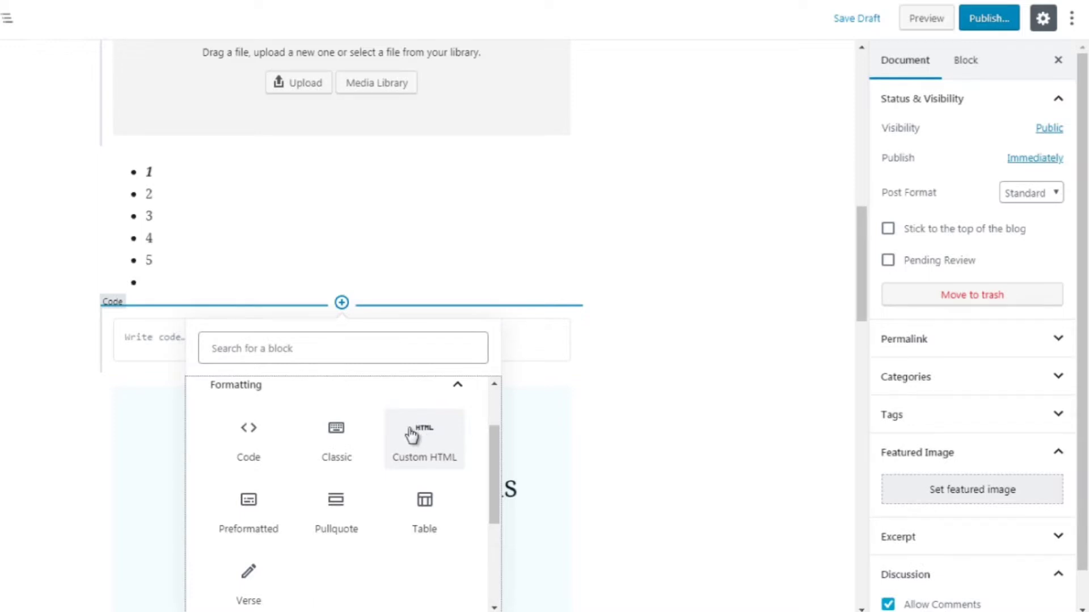
click(432, 448)
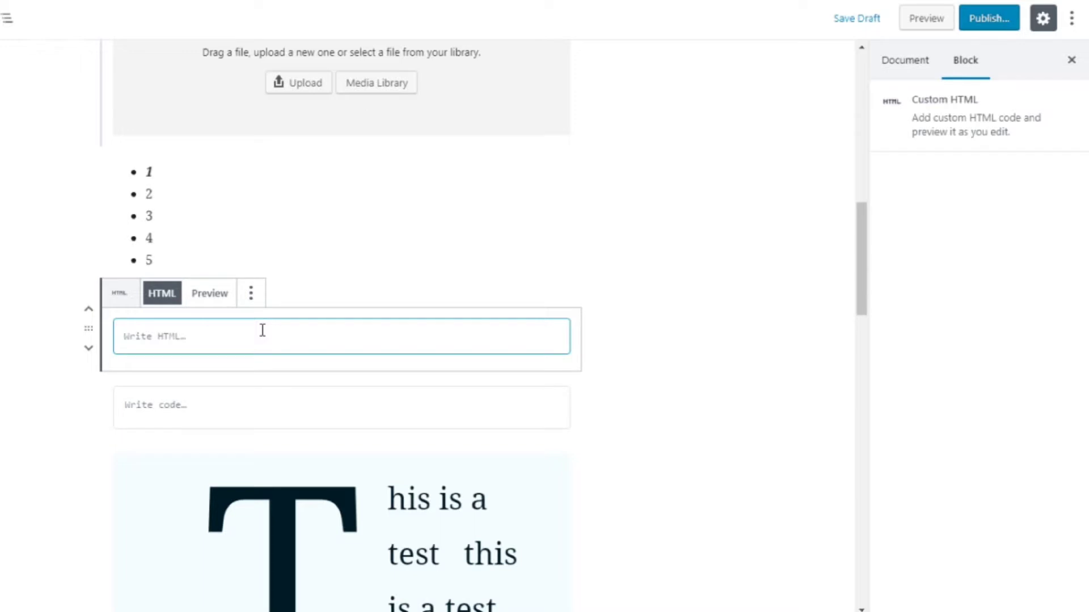
text(<)
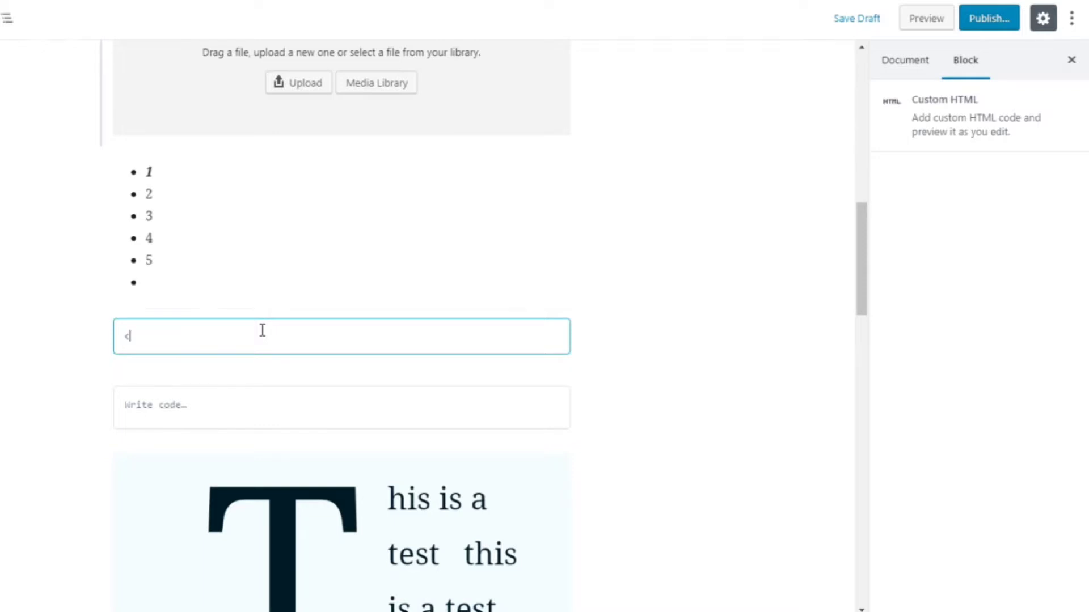
text(a hre)
text(f=)
text(http)
text(://)
text(gpo)
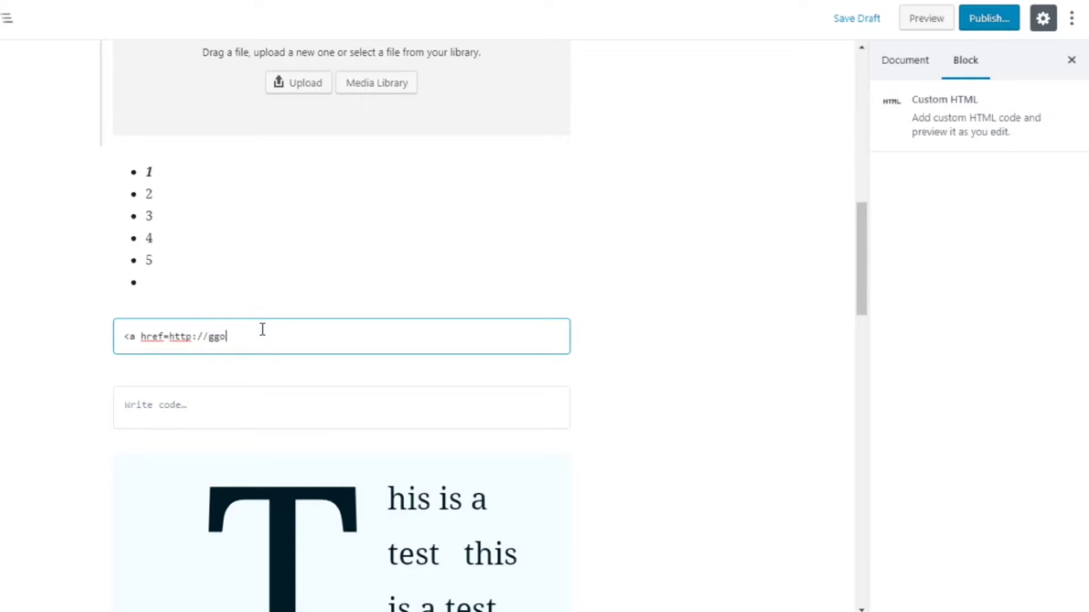
key(BackSpace)
key(BackSpace)
text(oog)
text(le.com")
text(><go)
text(ogle)
key(BackSpace)
key(BackSpace)
key(BackSpace)
key(BackSpace)
key(BackSpace)
key(BackSpace)
key(BackSpace)
text(google</a>)
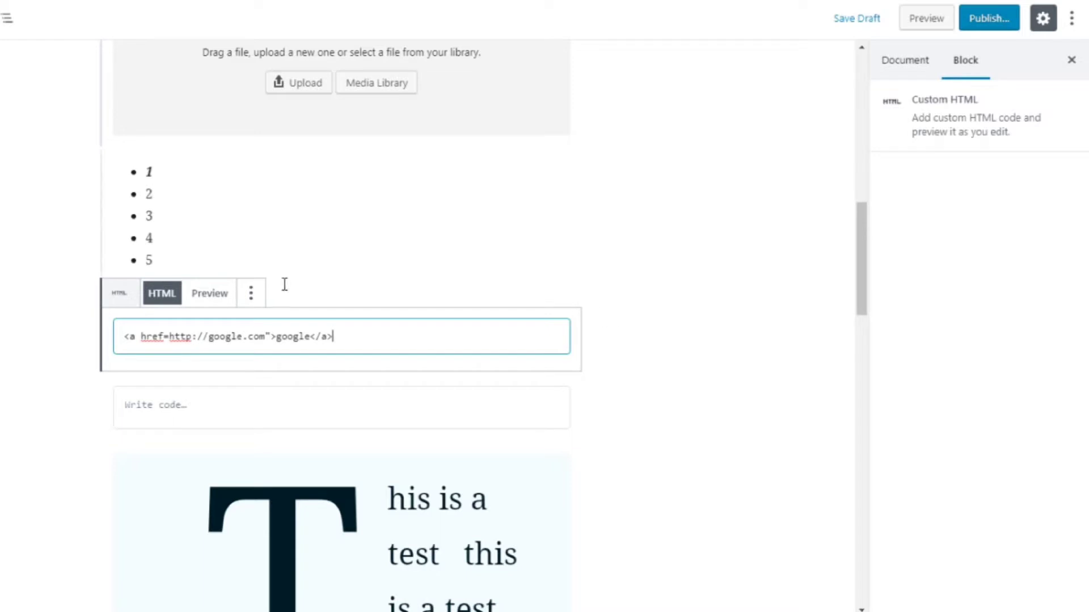
click(215, 302)
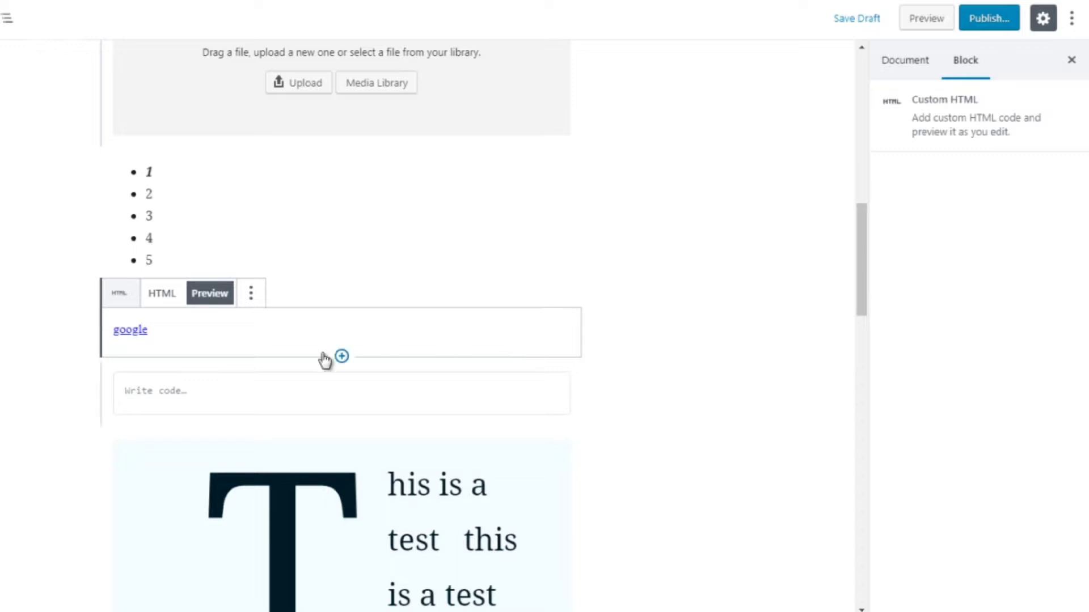
- Insert a Classic block from the Formatting category between the google link and the Code block
click(343, 358)
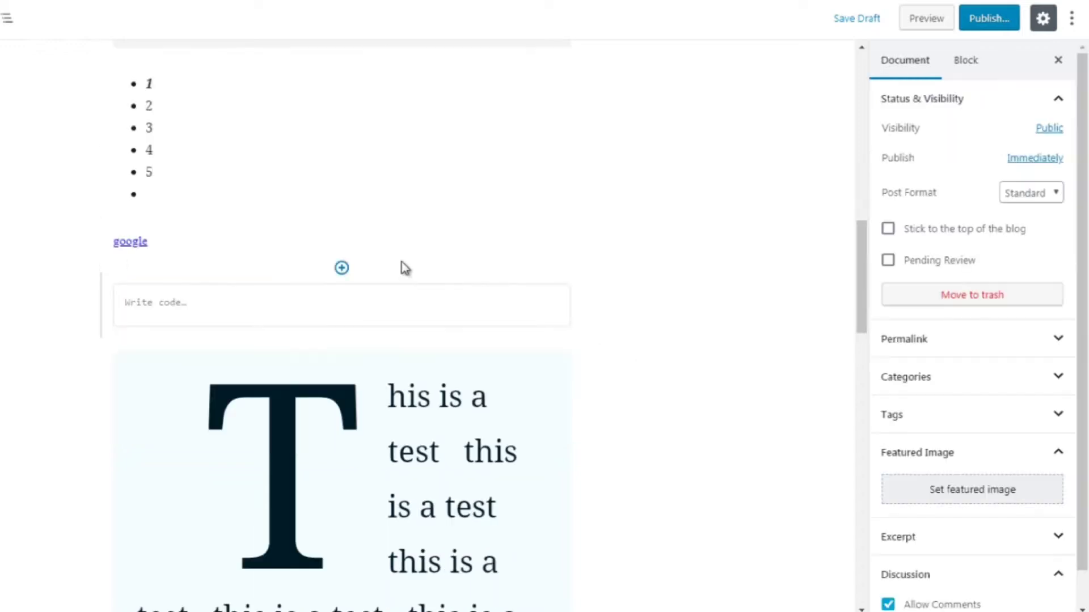
click(342, 268)
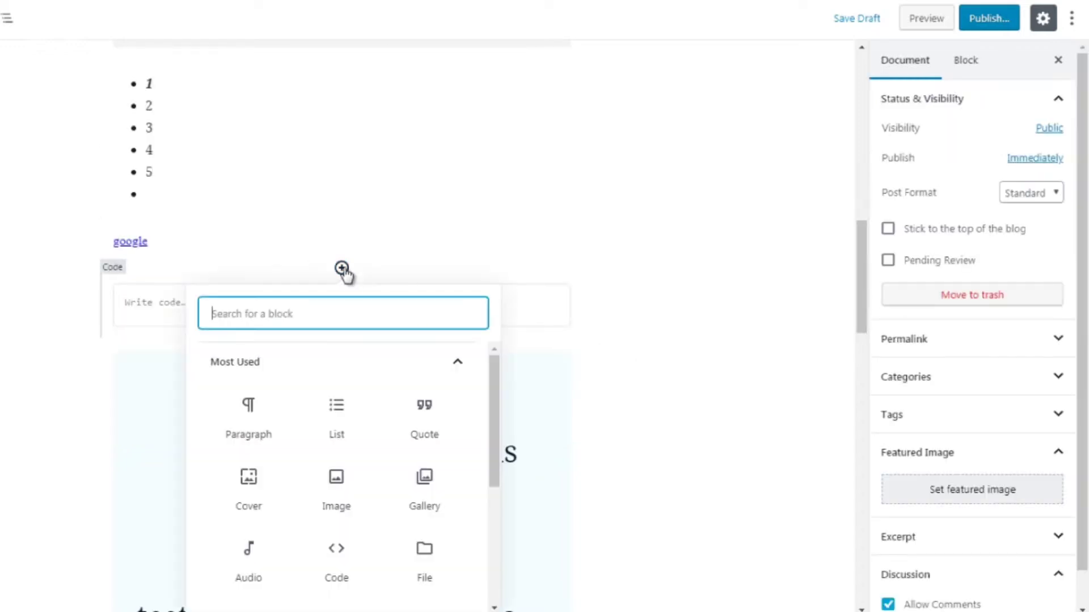
click(465, 363)
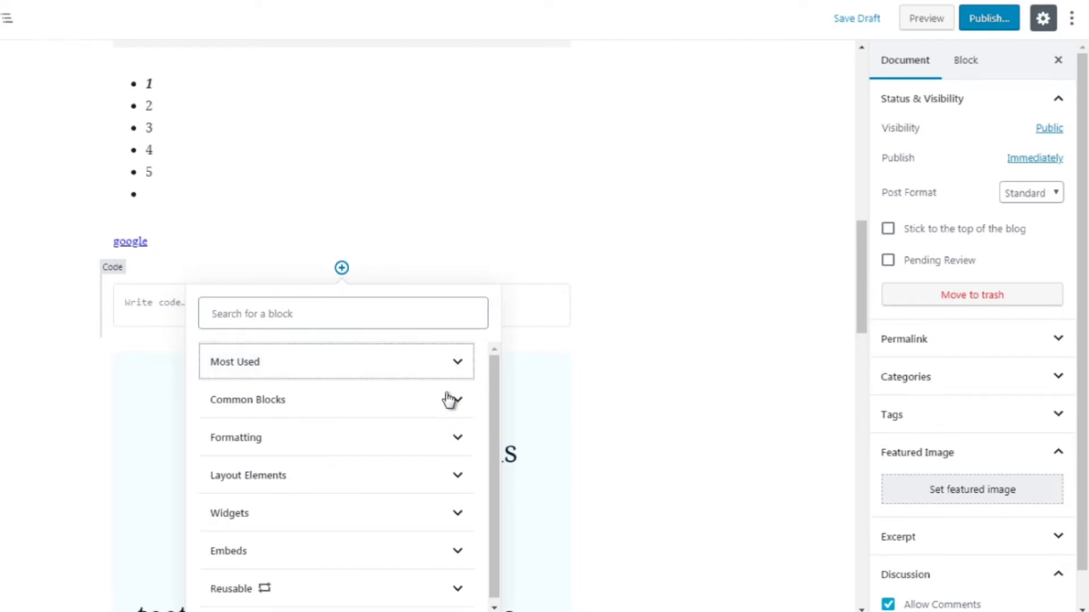
click(450, 440)
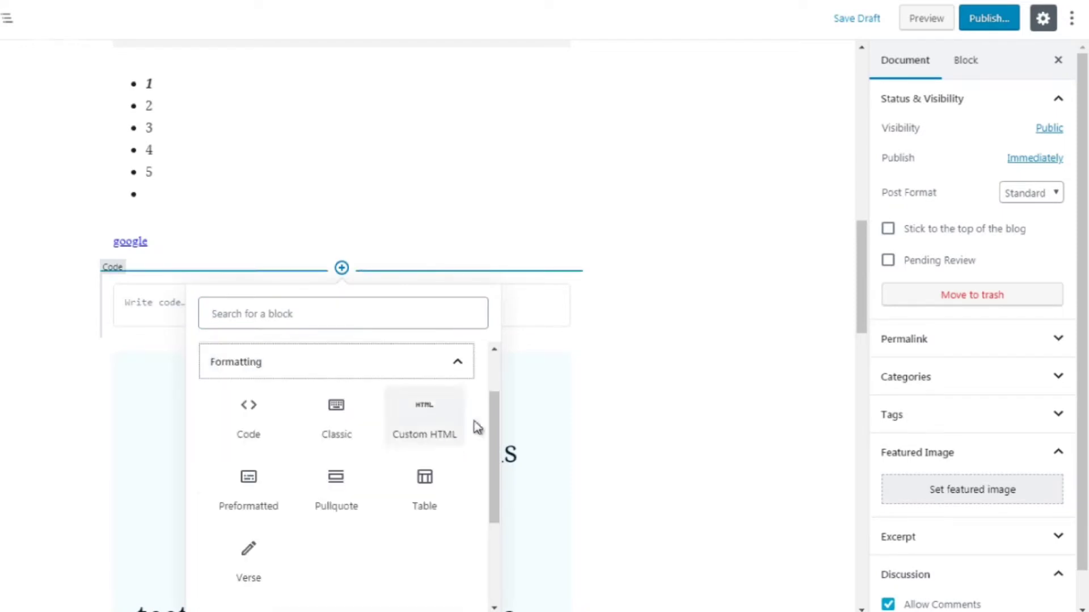
click(338, 415)
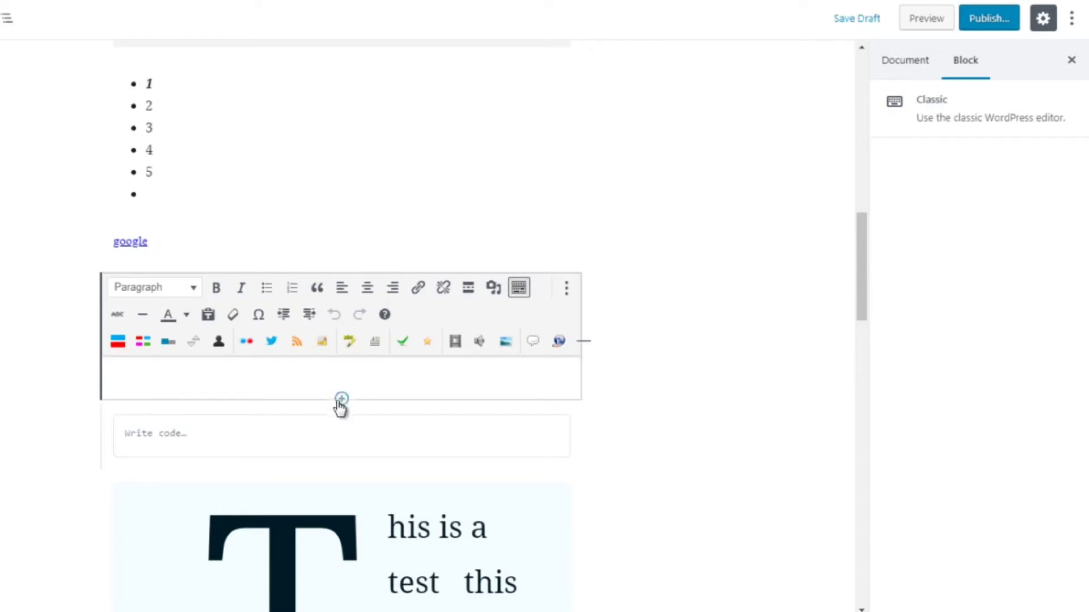
- Insert a Preformatted block below the Classic block and enter the text "hello" in it
click(342, 399)
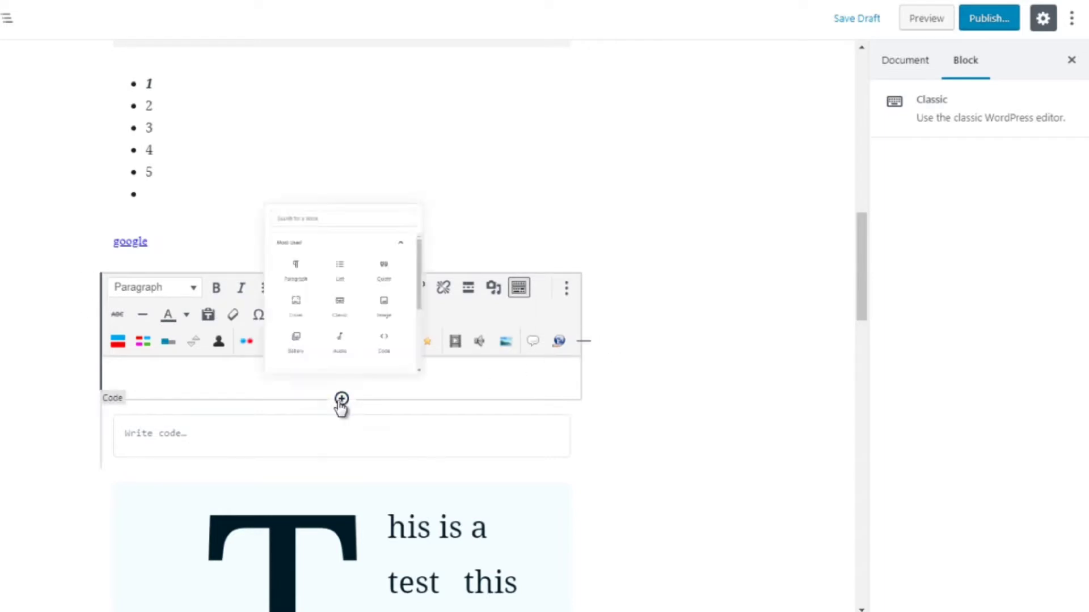
click(419, 129)
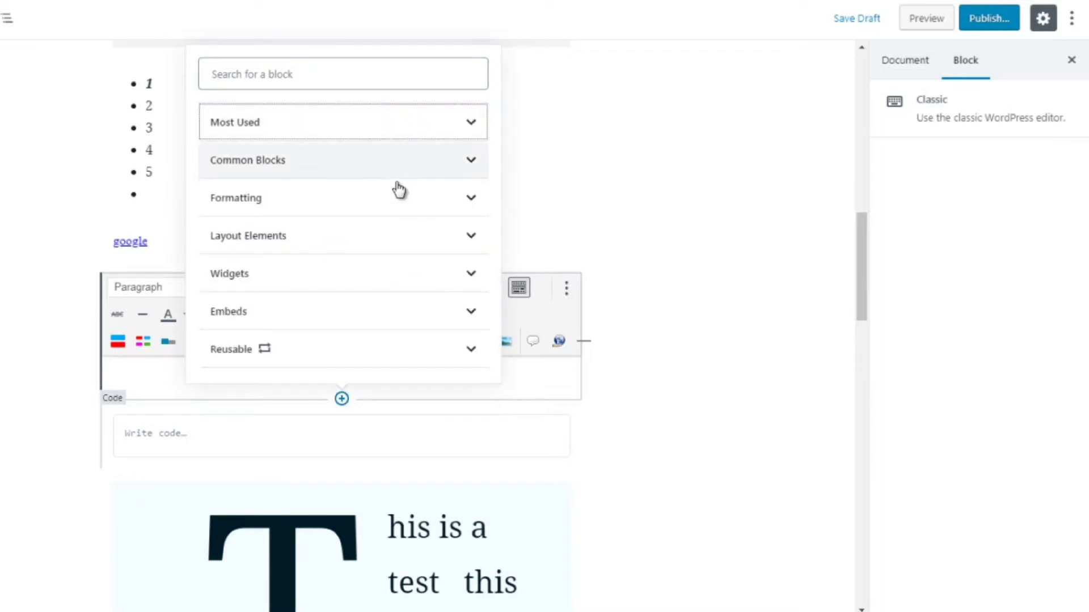
click(399, 201)
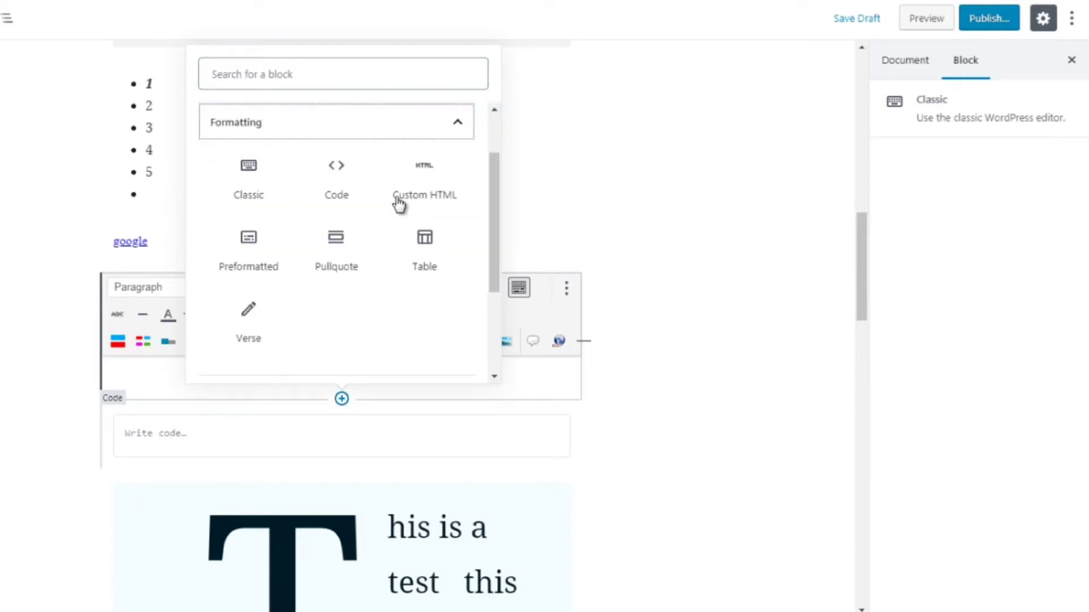
click(244, 254)
text(hello)
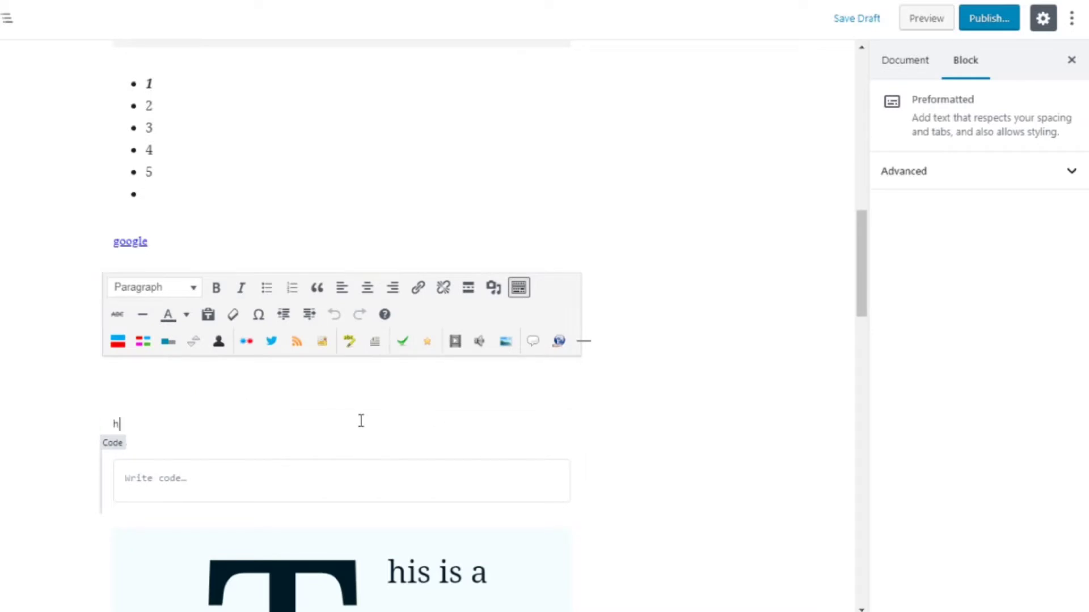
key(ctrl+a)
key(ctrl+a)
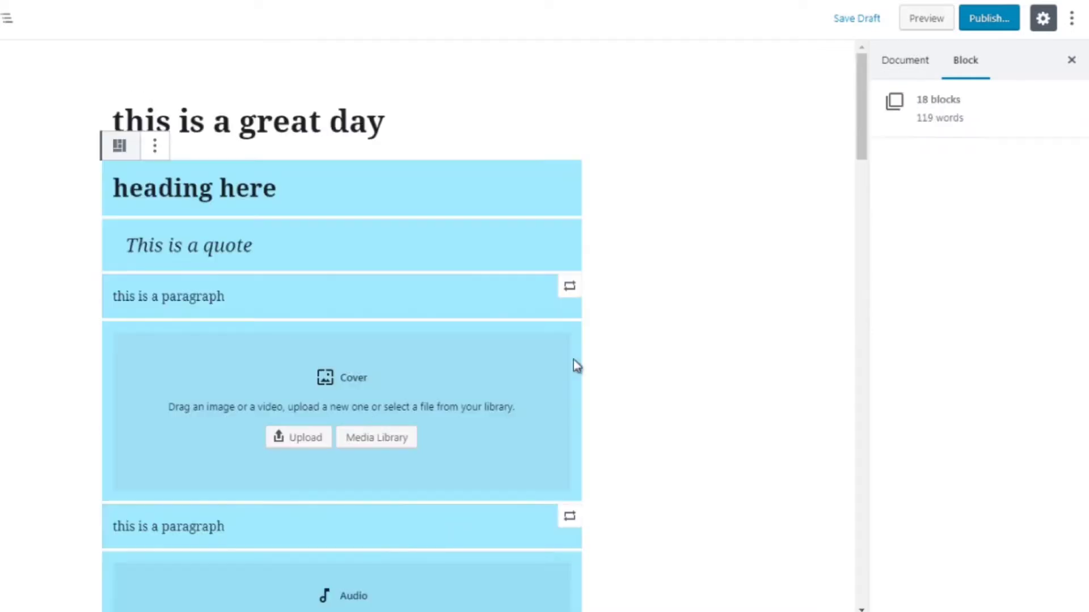
click(833, 193)
scroll(860, 189, down, 15)
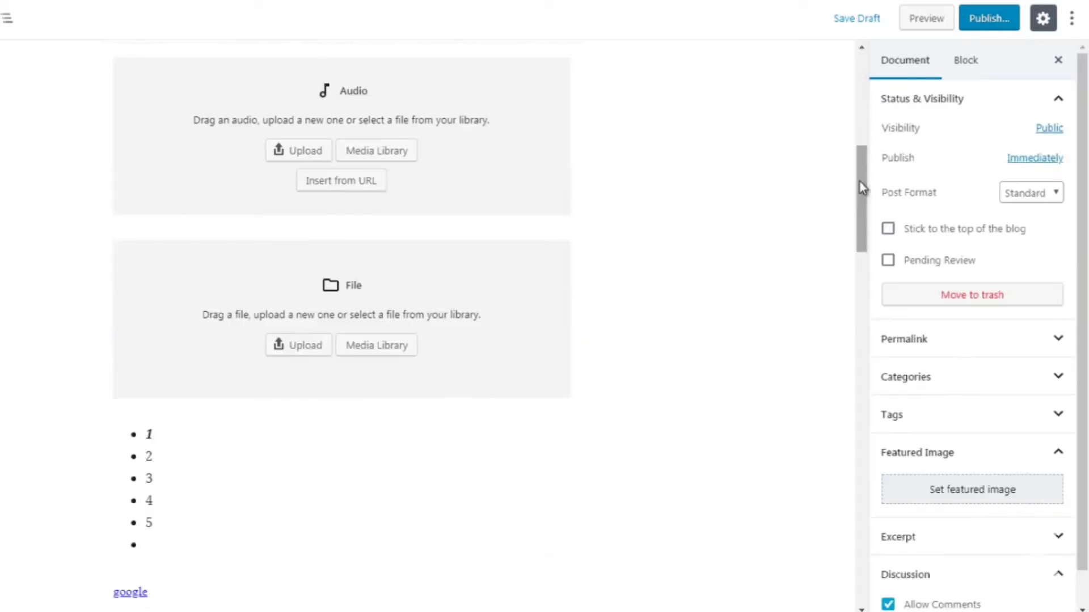
scroll(873, 283, up, 1)
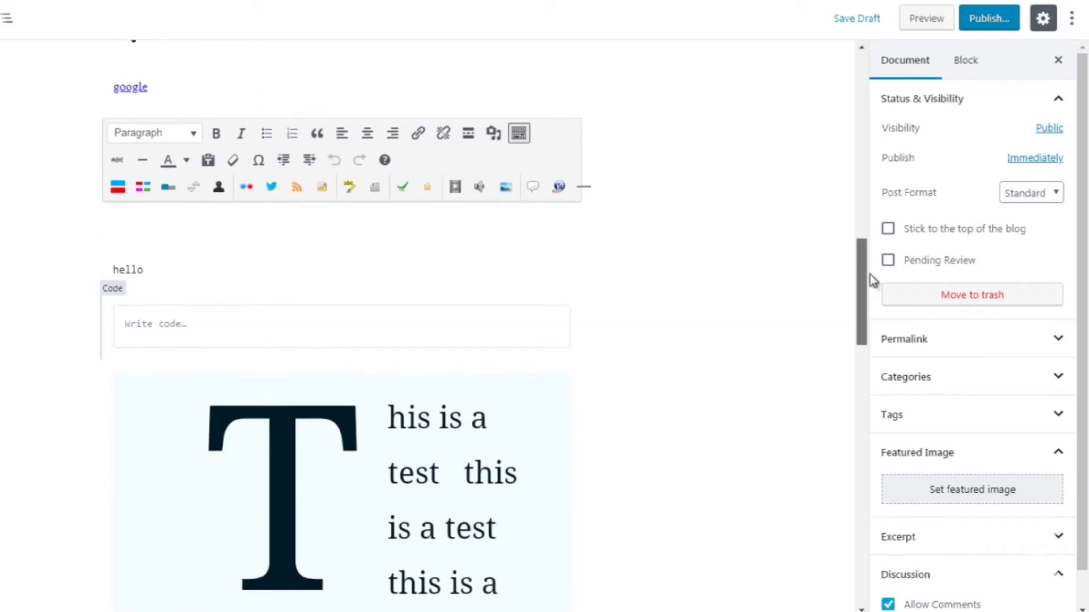
- Remove the empty Code block above the drop-cap paragraph and change the preformatted text to "test"
drag(262, 335, 235, 328)
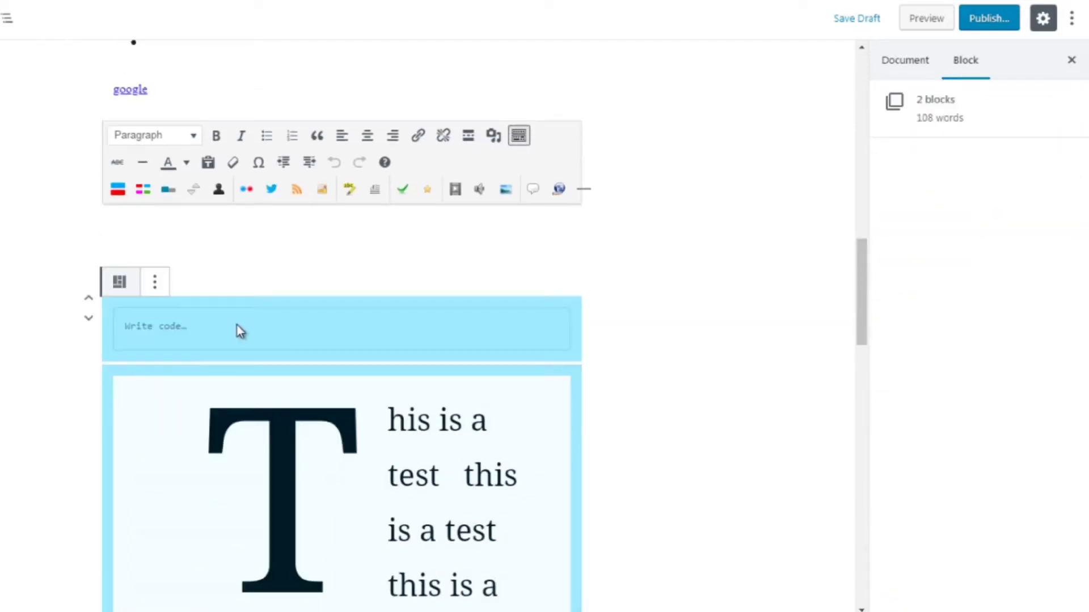
click(209, 326)
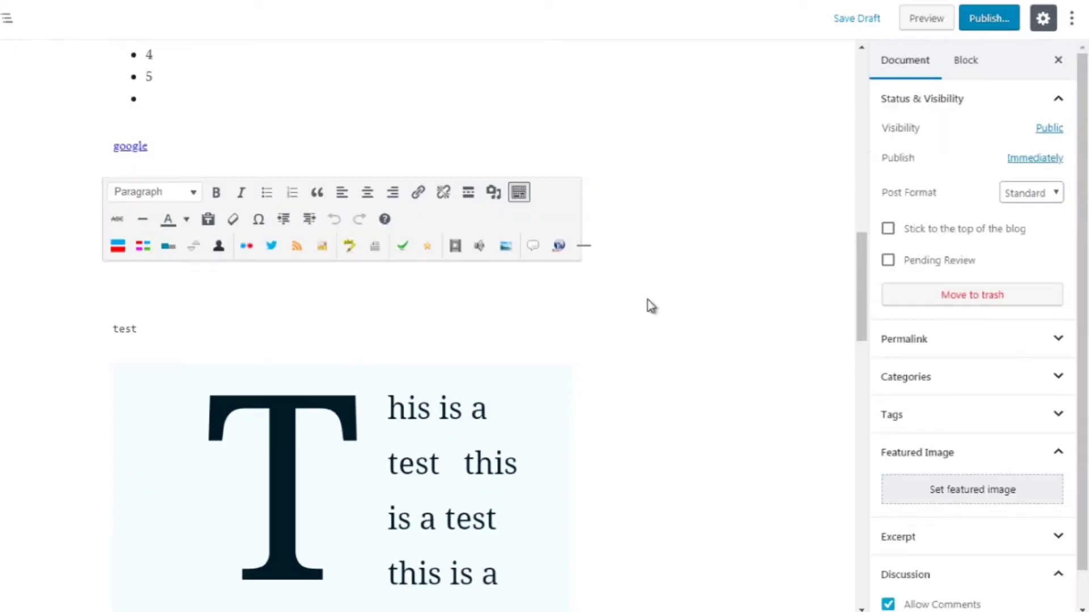
click(327, 322)
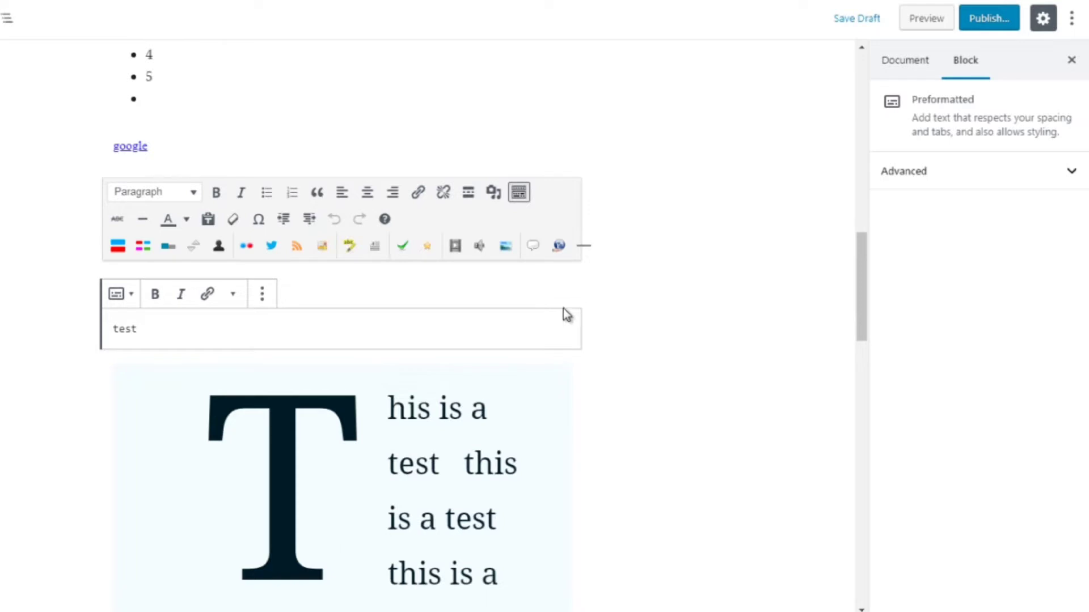
click(612, 319)
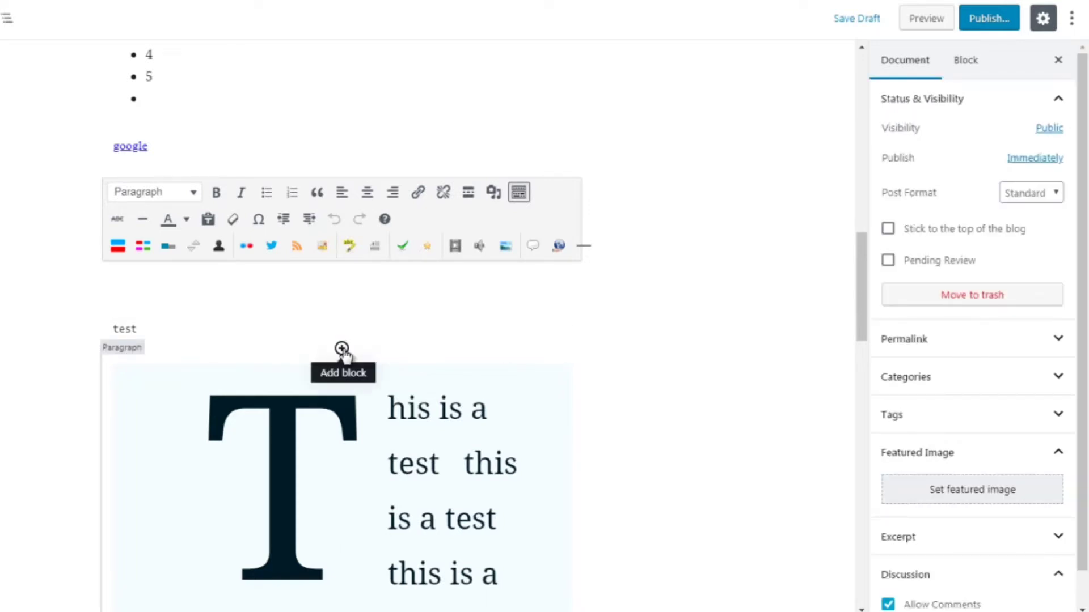
- Insert a Table block from the Formatting category between the preformatted "test" text and the drop-cap paragraph
click(341, 349)
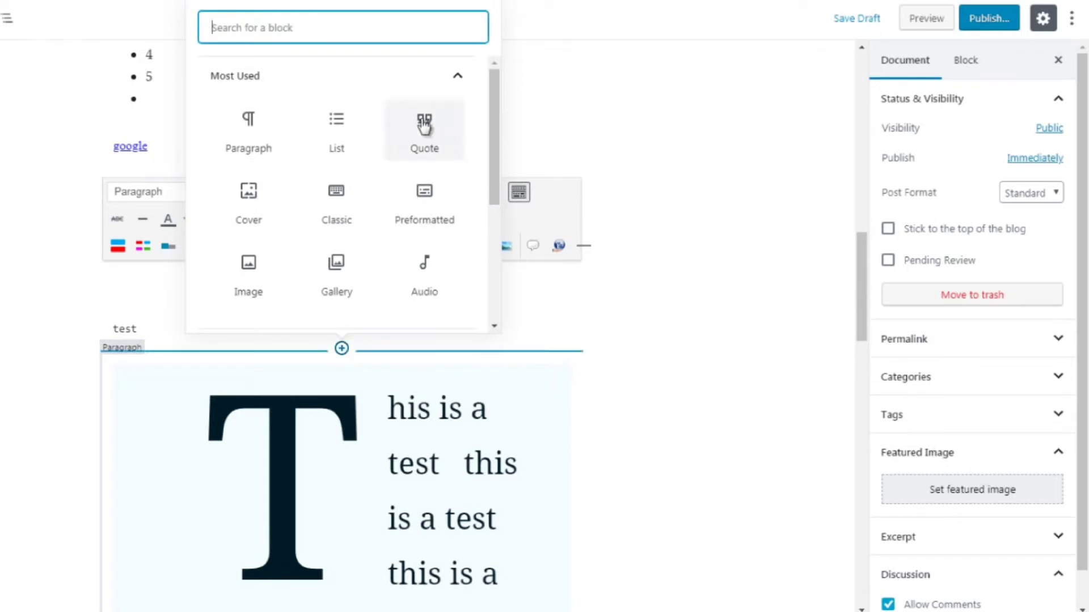
click(396, 83)
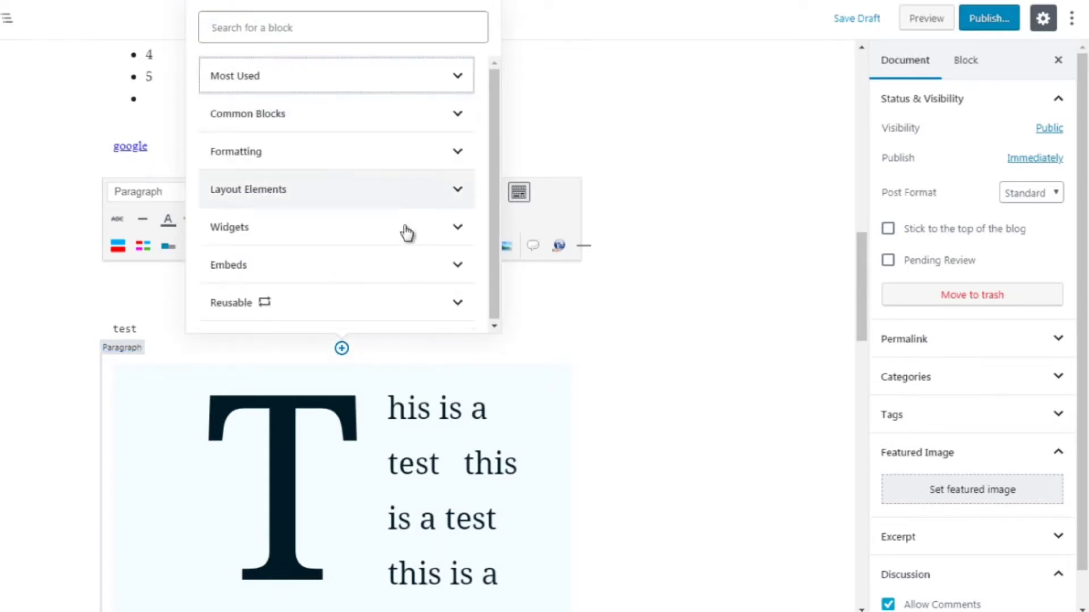
click(406, 152)
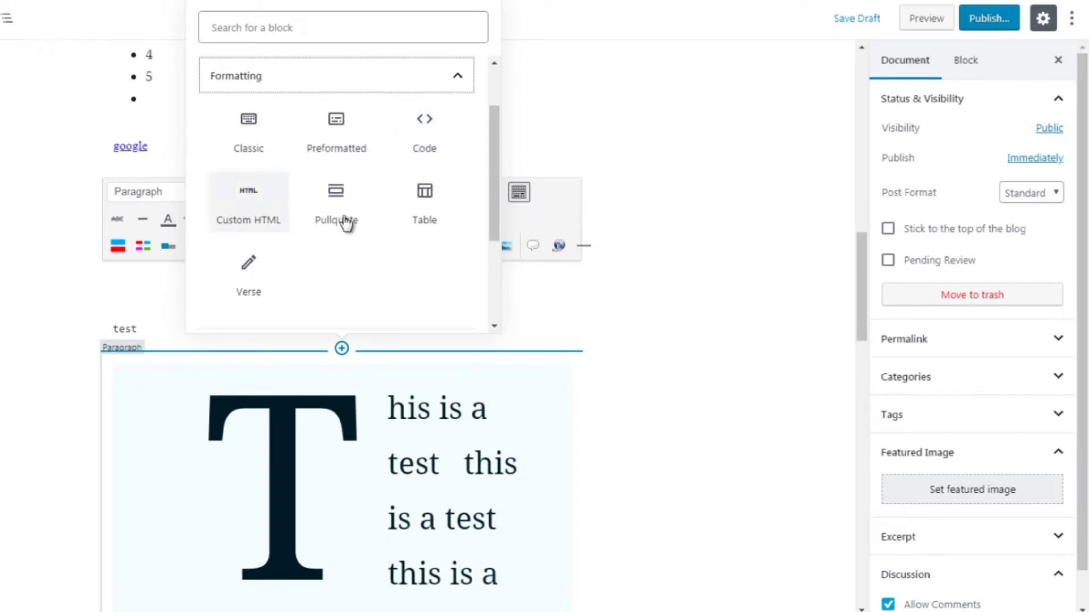
click(425, 230)
click(424, 227)
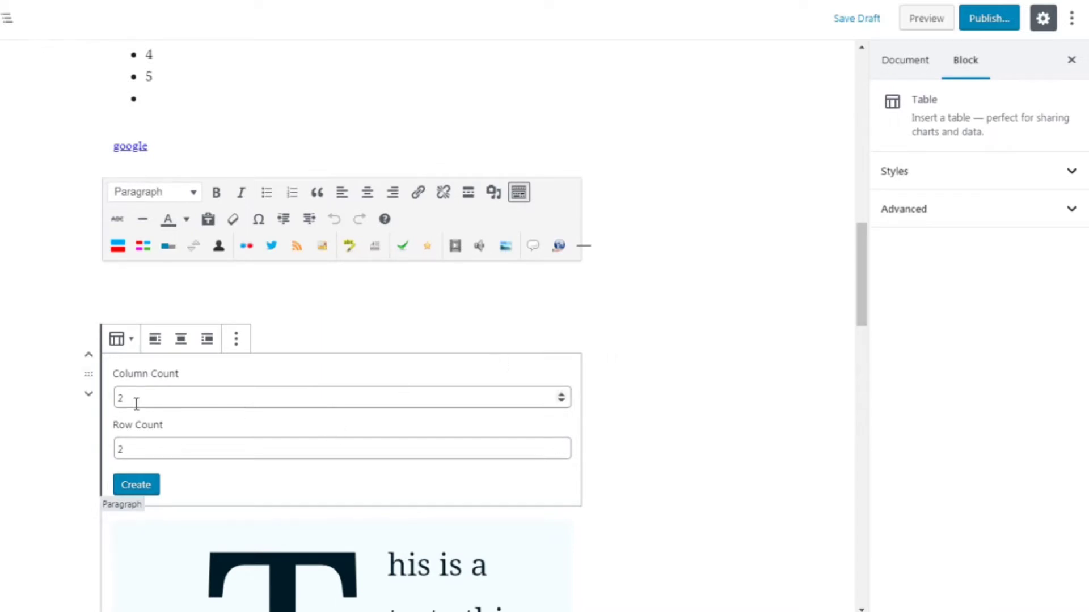
- Set the column count to 3 and the row count to 5 and create the table
click(119, 397)
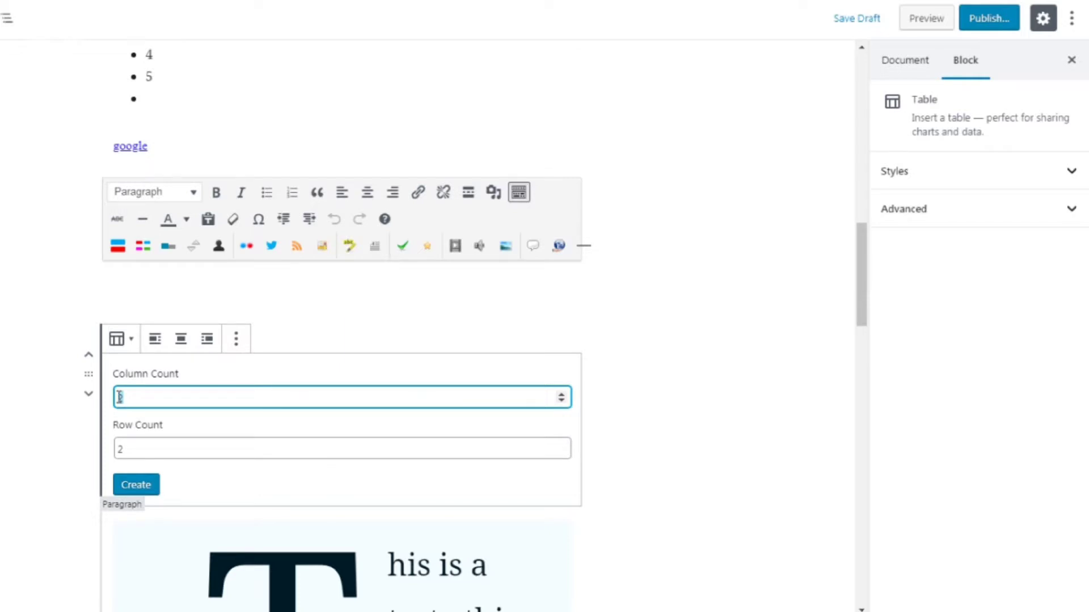
click(116, 449)
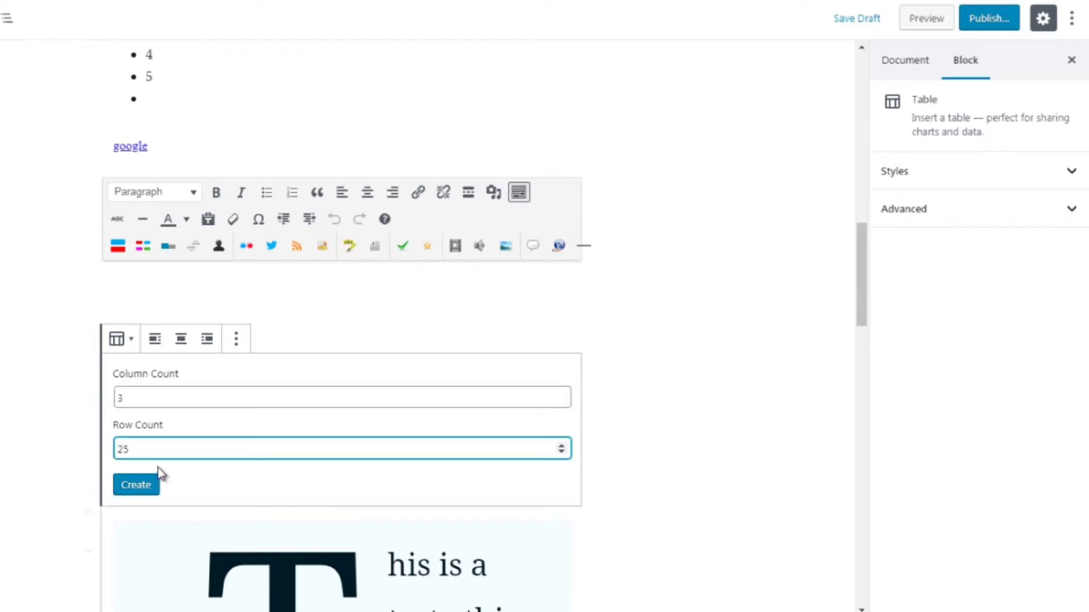
key(BackSpace)
text(5)
click(136, 485)
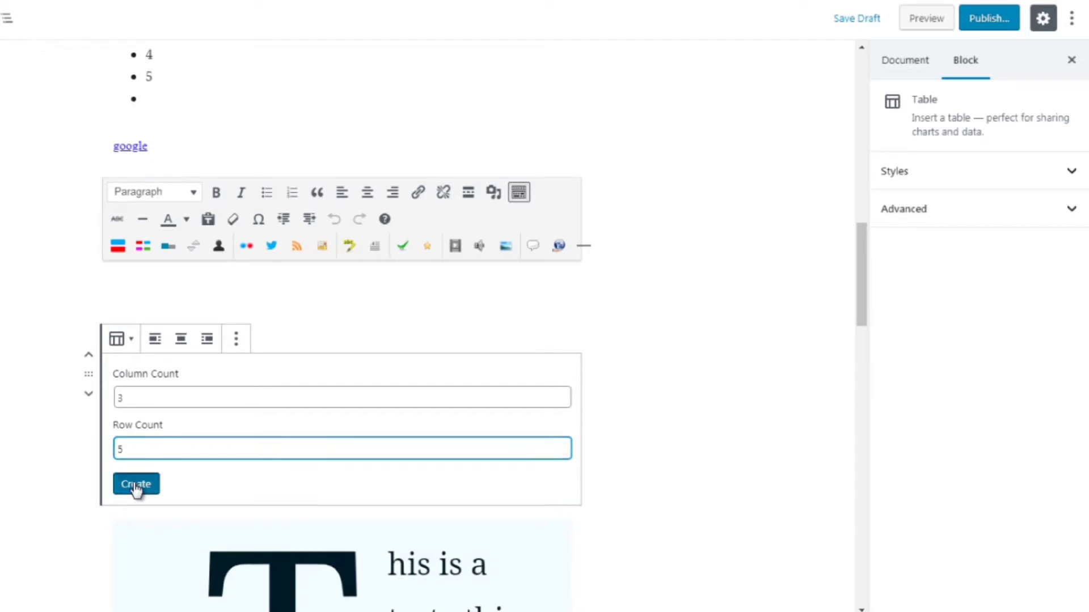
click(226, 383)
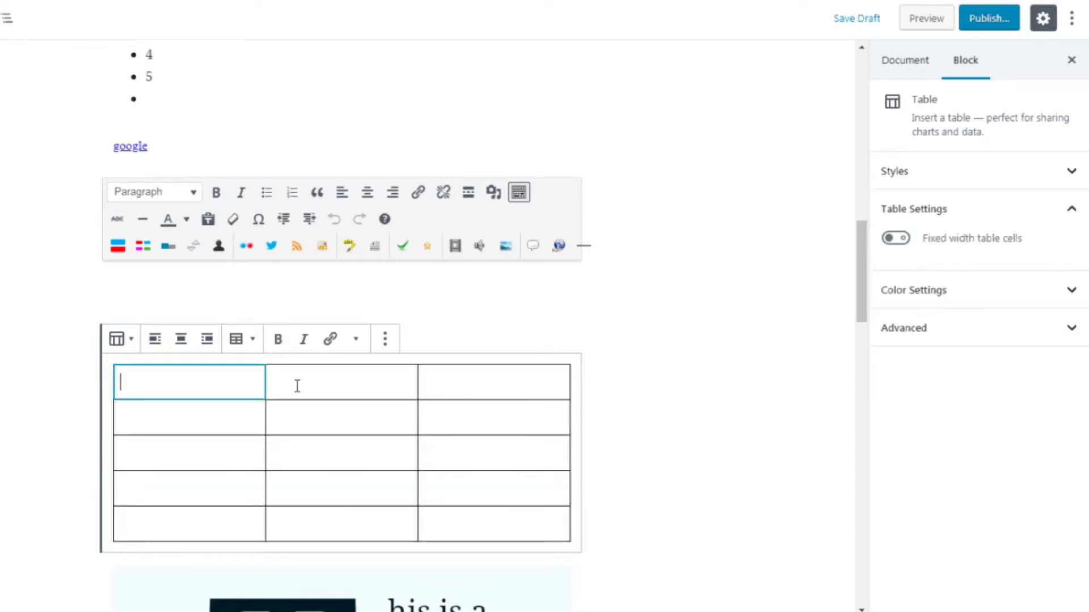
click(298, 385)
click(454, 388)
click(454, 427)
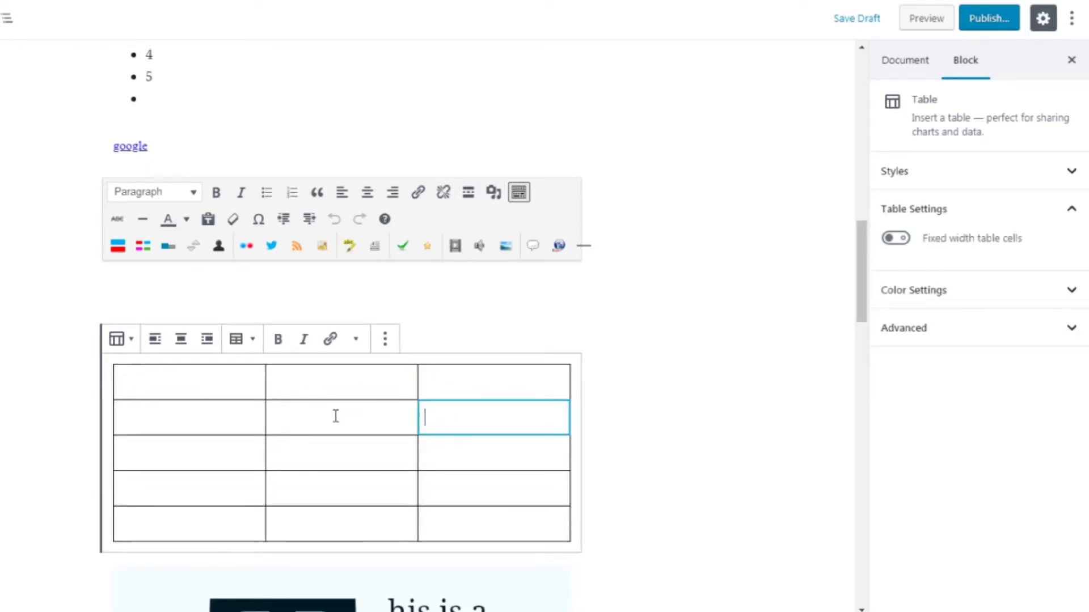
click(314, 417)
click(210, 411)
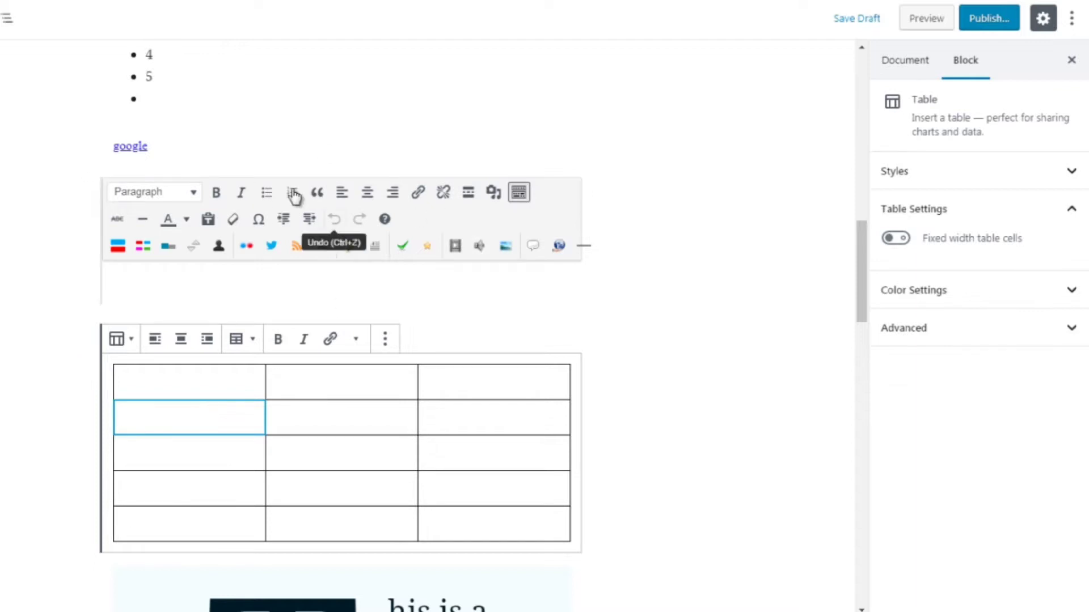
click(618, 369)
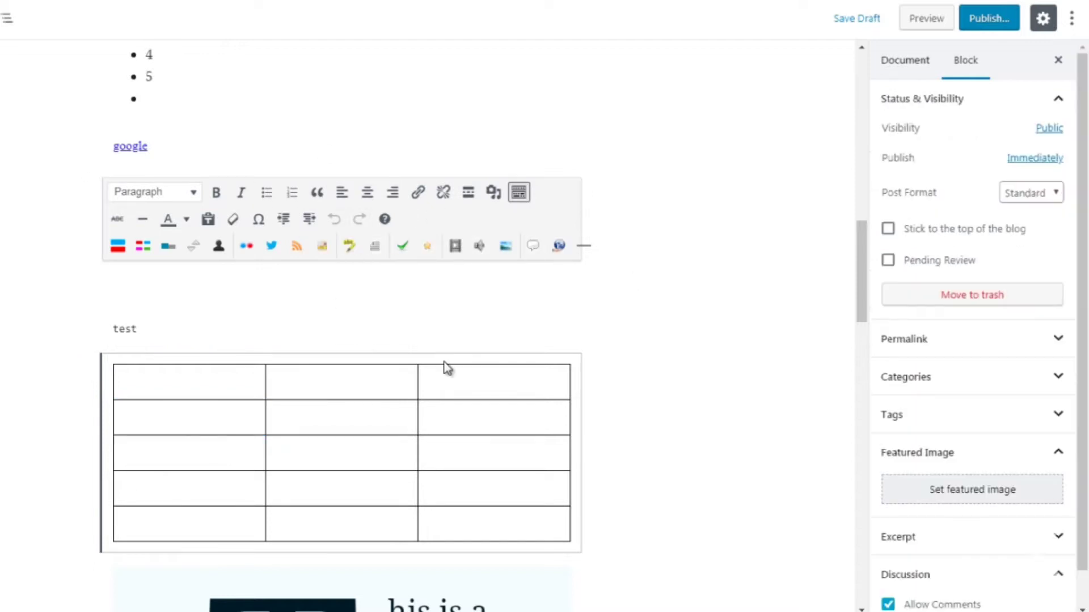
- Insert a Verse block from the Formatting category above the table and enter the text "test" in it
mouse_move(341, 351)
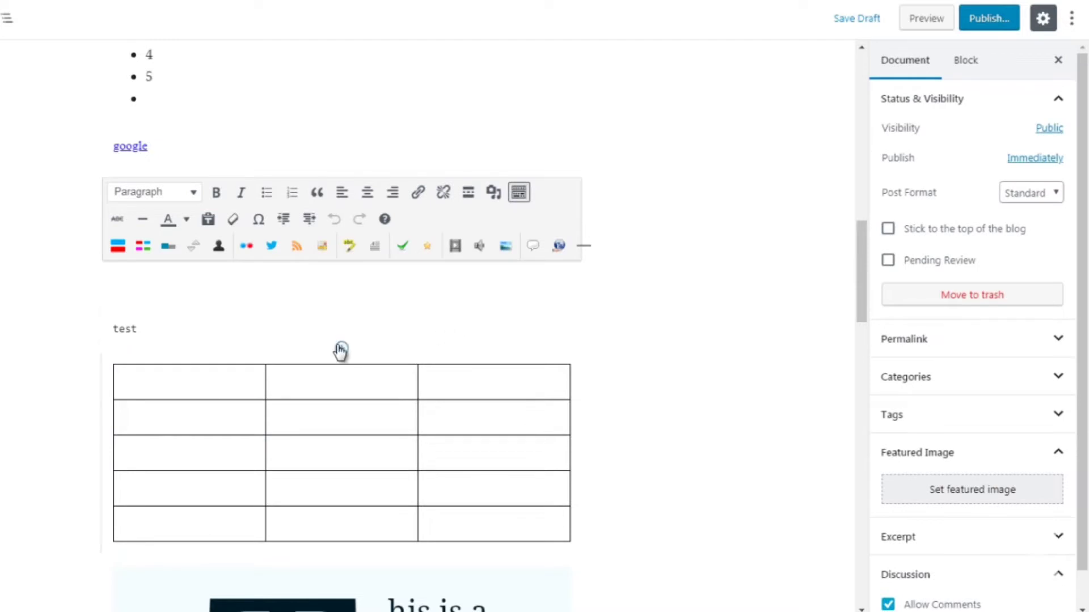
click(341, 349)
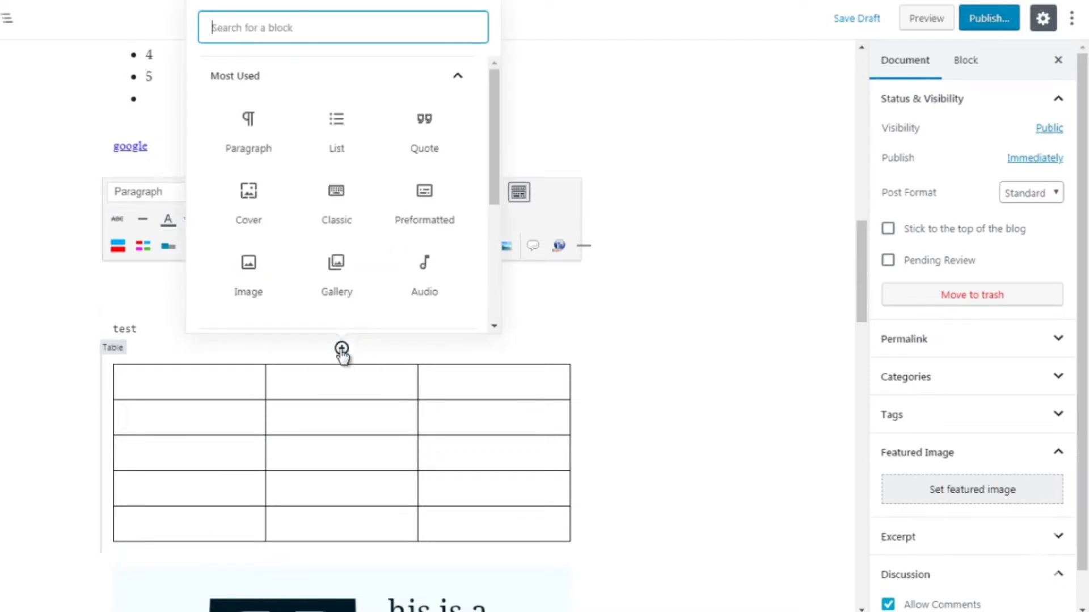
click(367, 83)
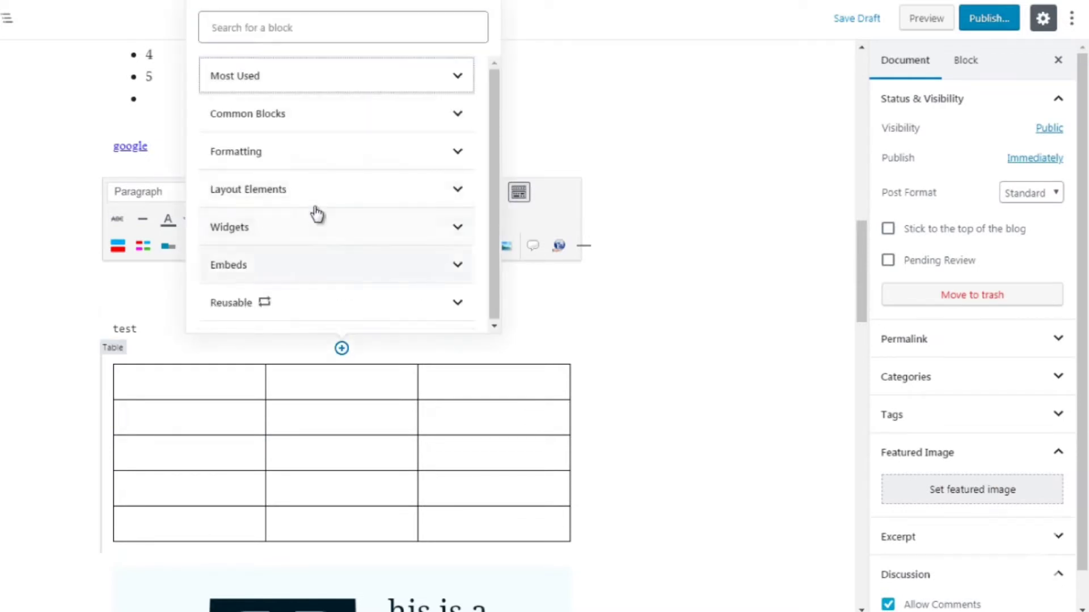
click(311, 155)
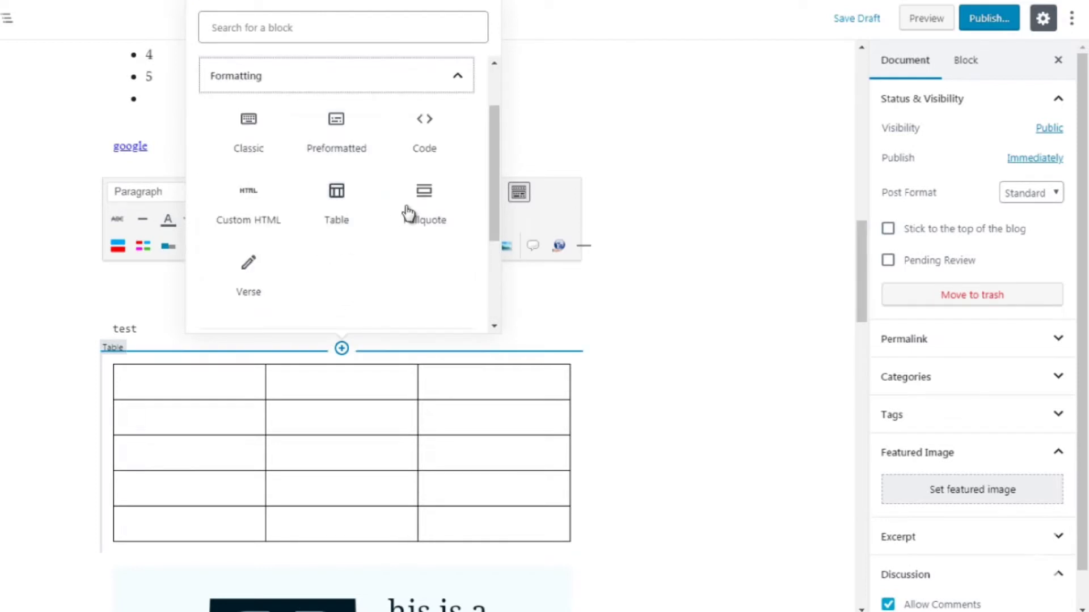
click(247, 283)
text(test)
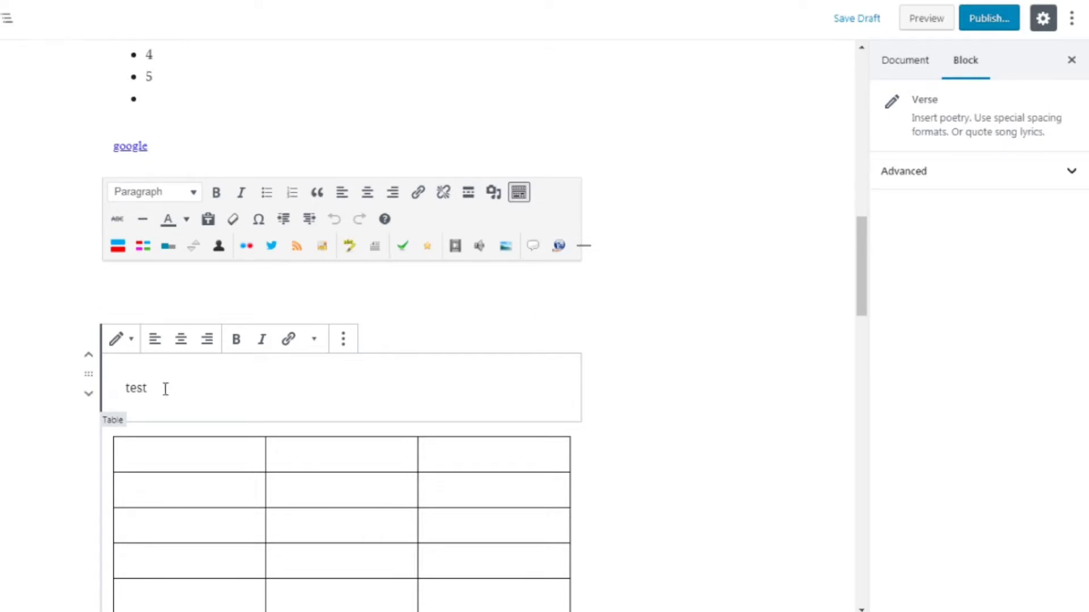
drag(162, 389, 126, 391)
click(596, 364)
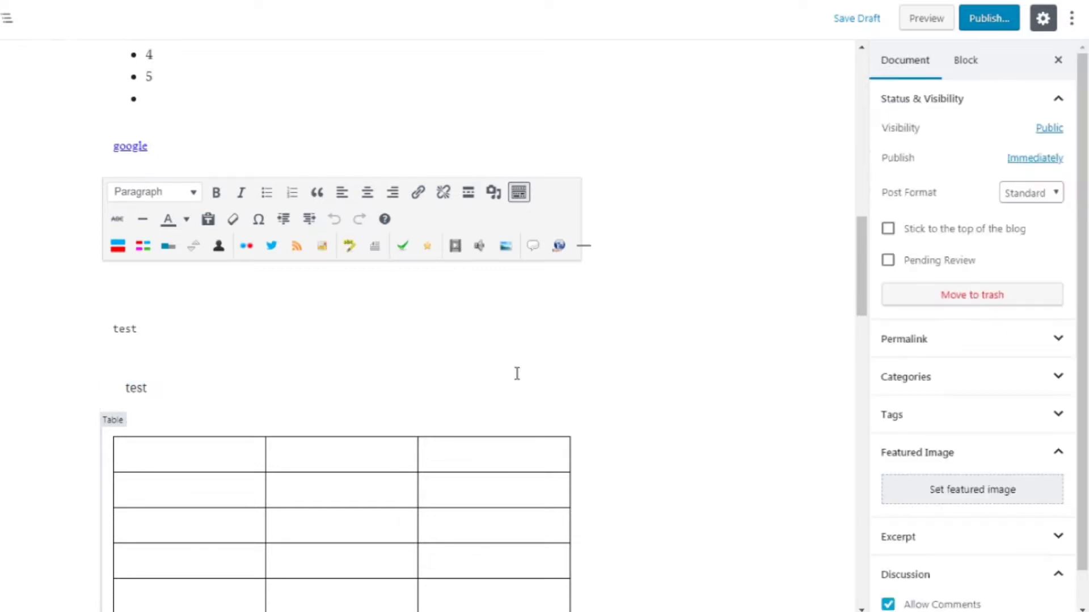
- Insert a Pullquote block between the Verse block and the table and enter the quote "this is a quote"
click(341, 421)
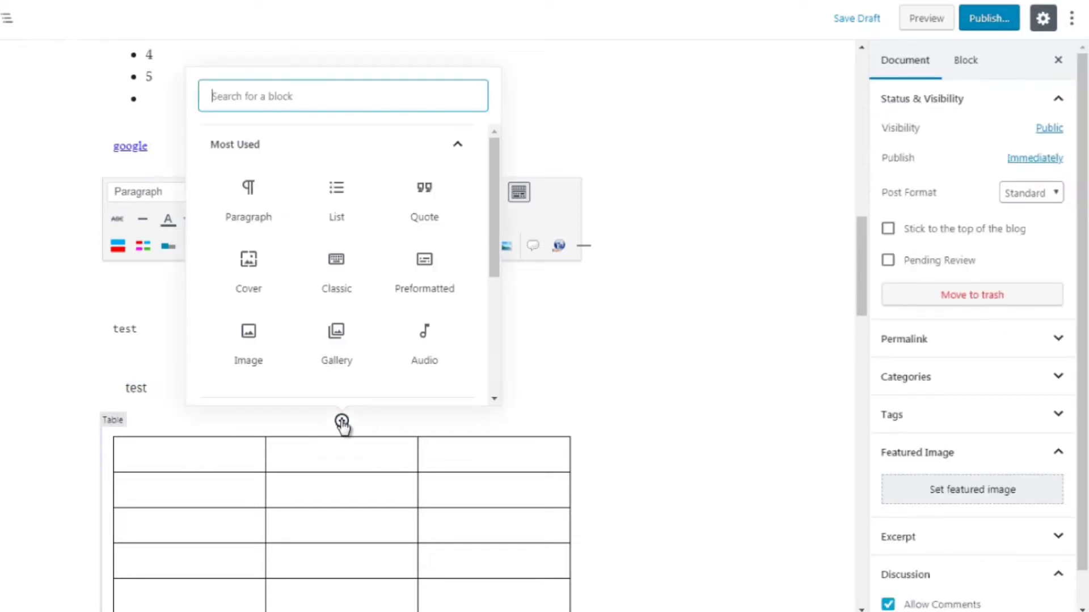
click(406, 151)
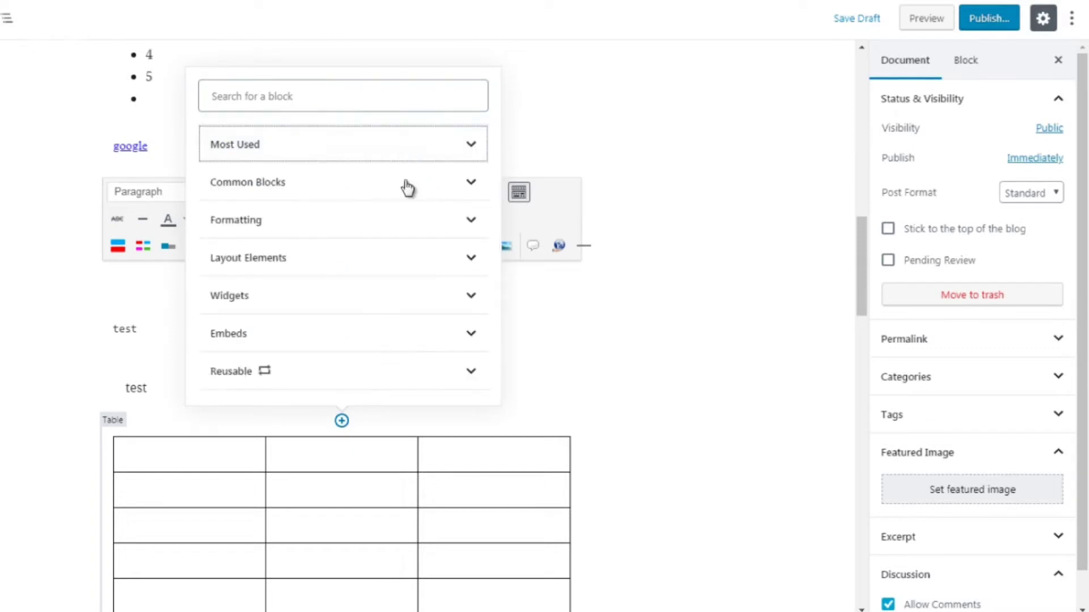
click(402, 219)
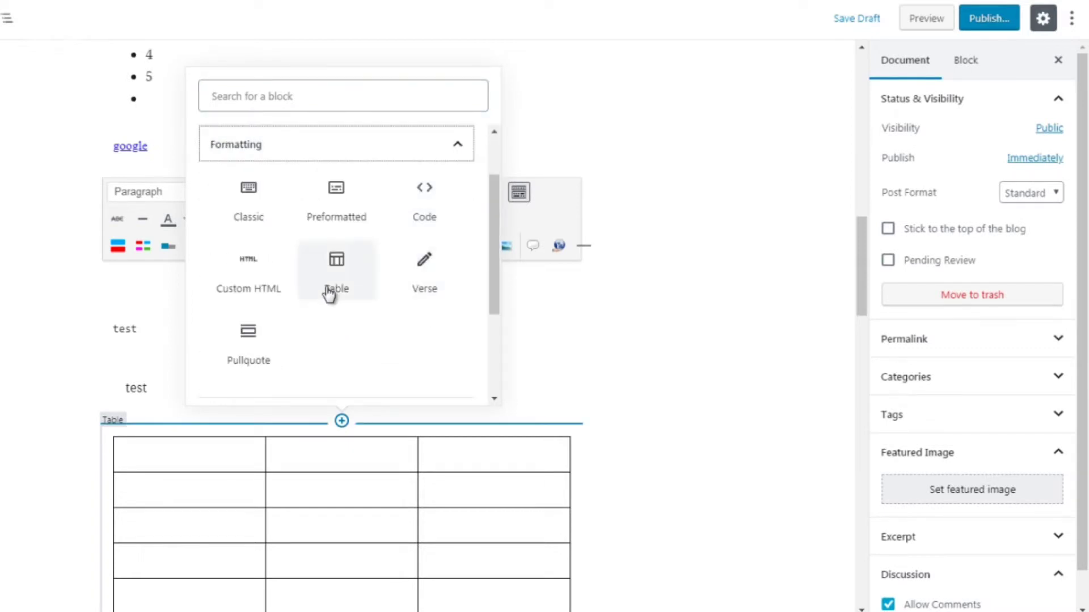
click(250, 352)
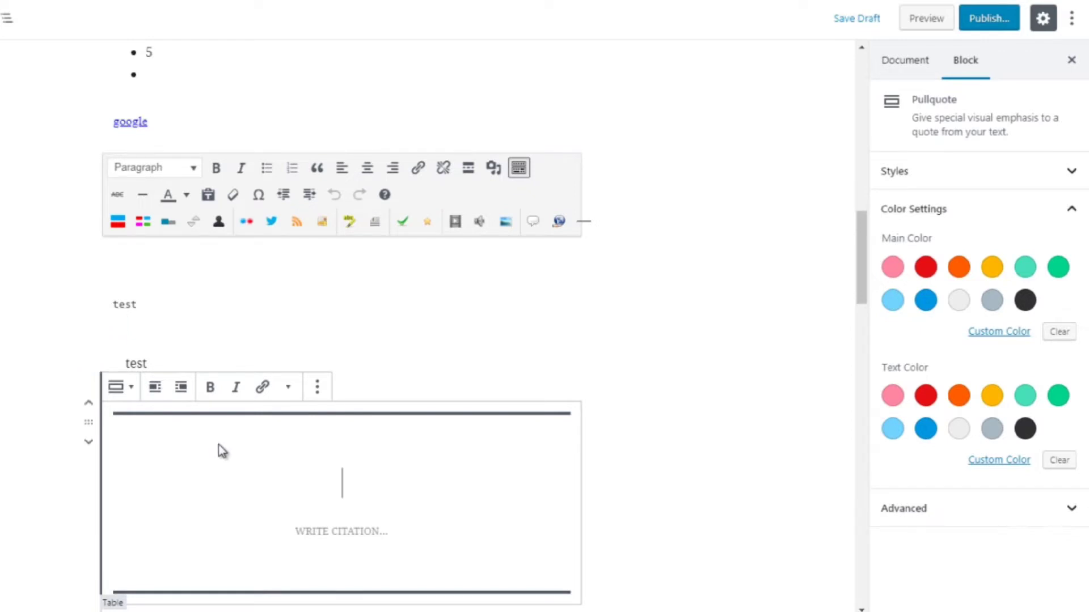
text(this is a )
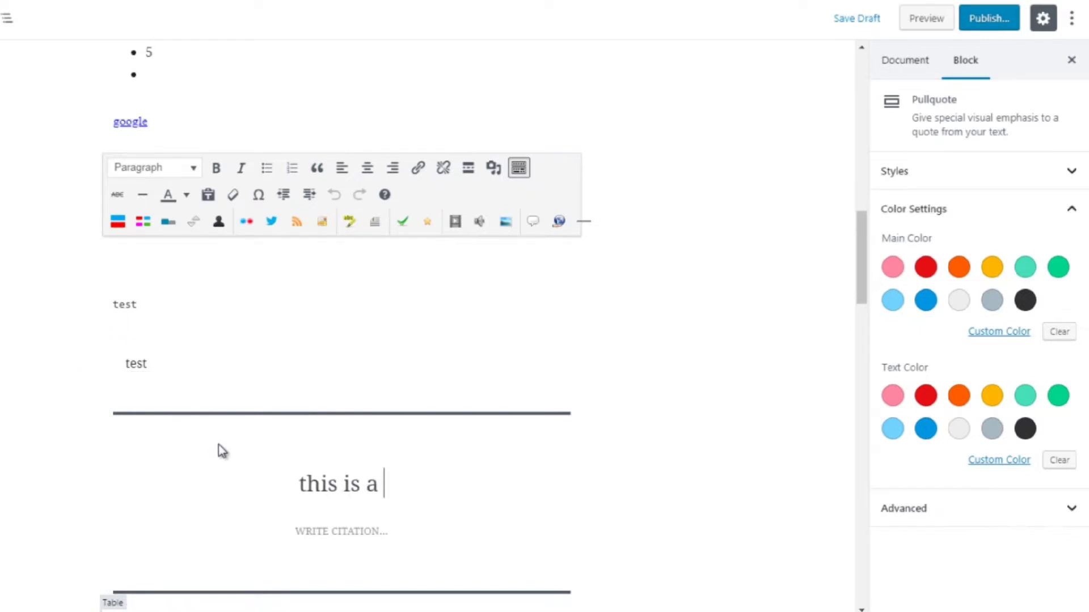
text(quote)
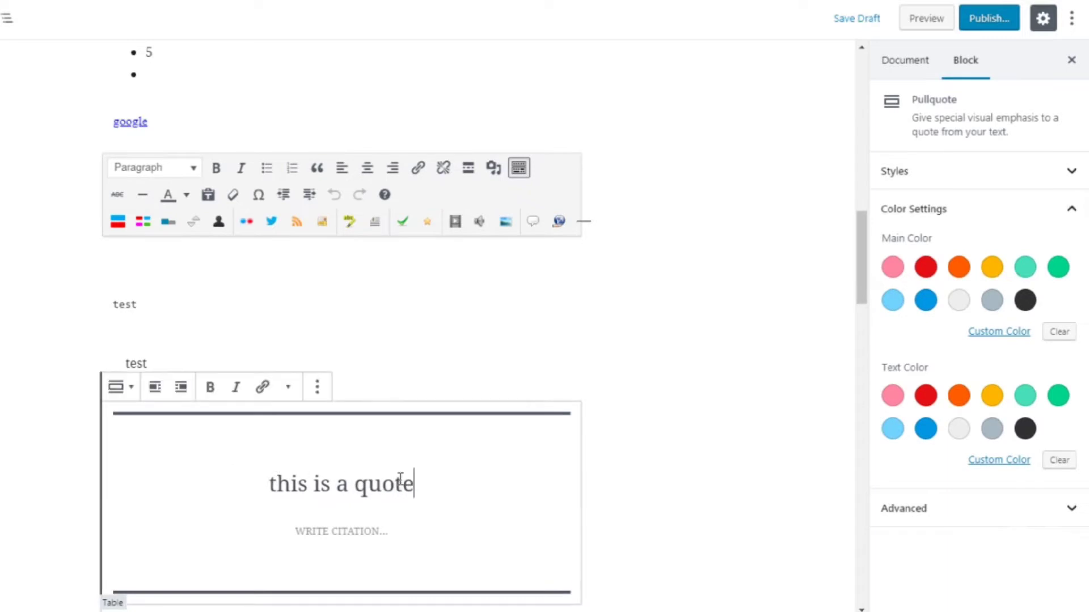
- Try red, blue and very dark gray as the pullquote's main color, returning to red
click(928, 271)
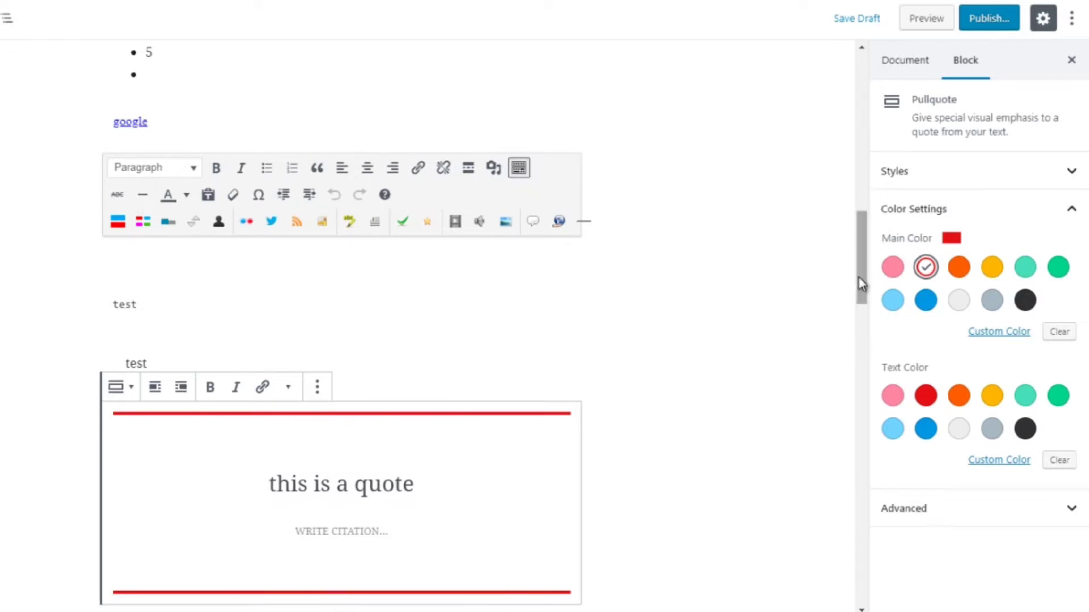
drag(858, 276, 861, 304)
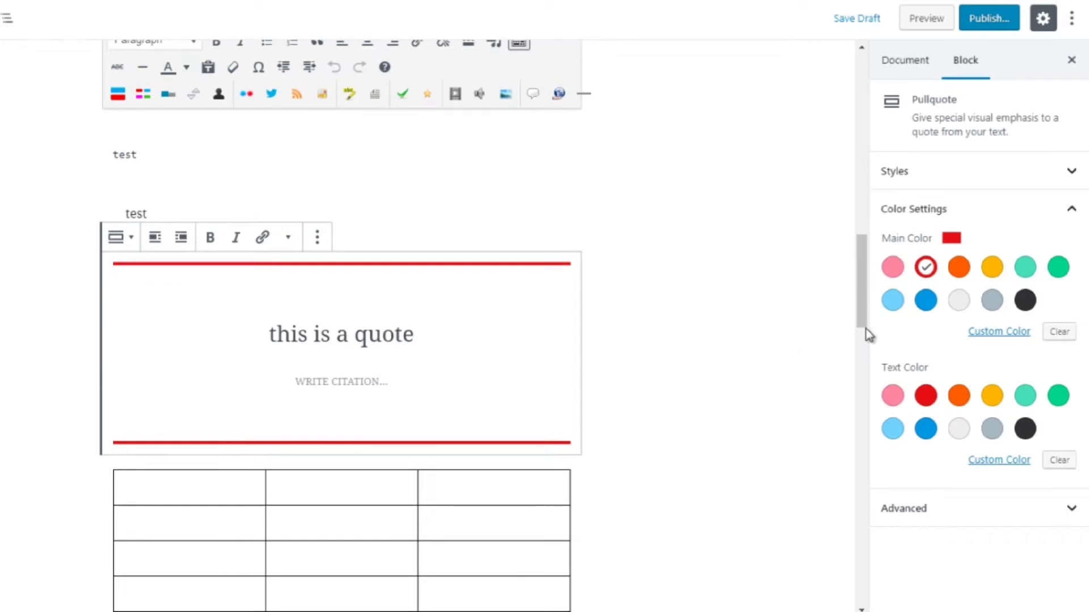
click(927, 302)
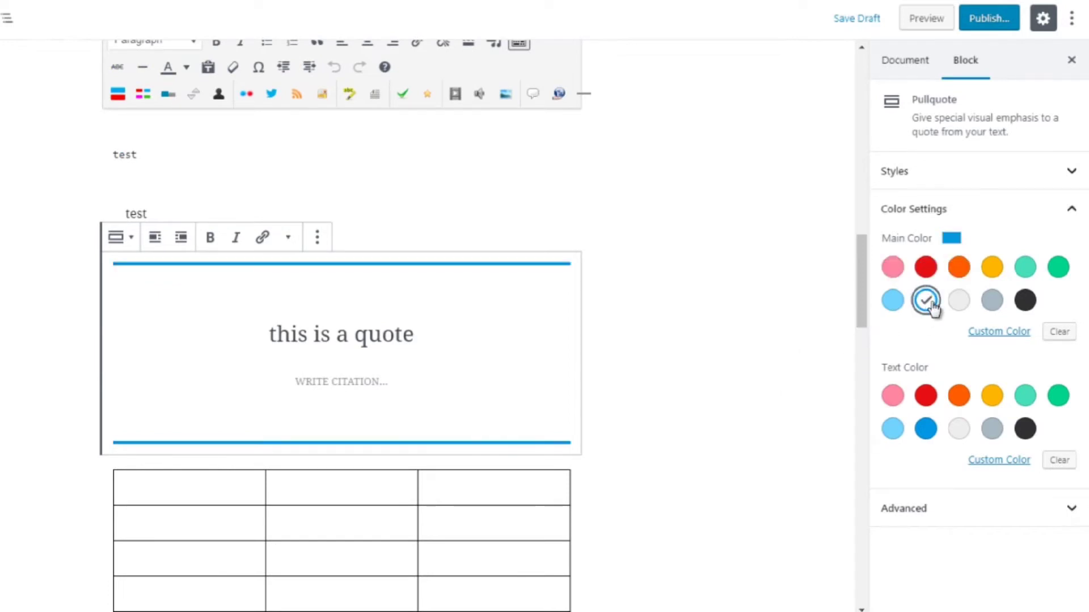
click(1029, 311)
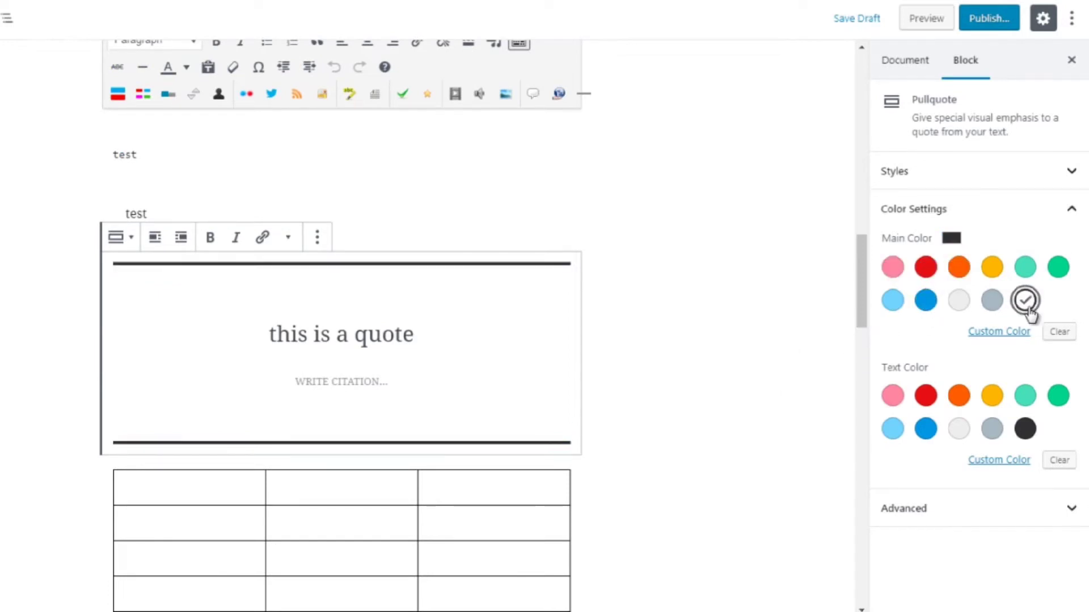
click(928, 271)
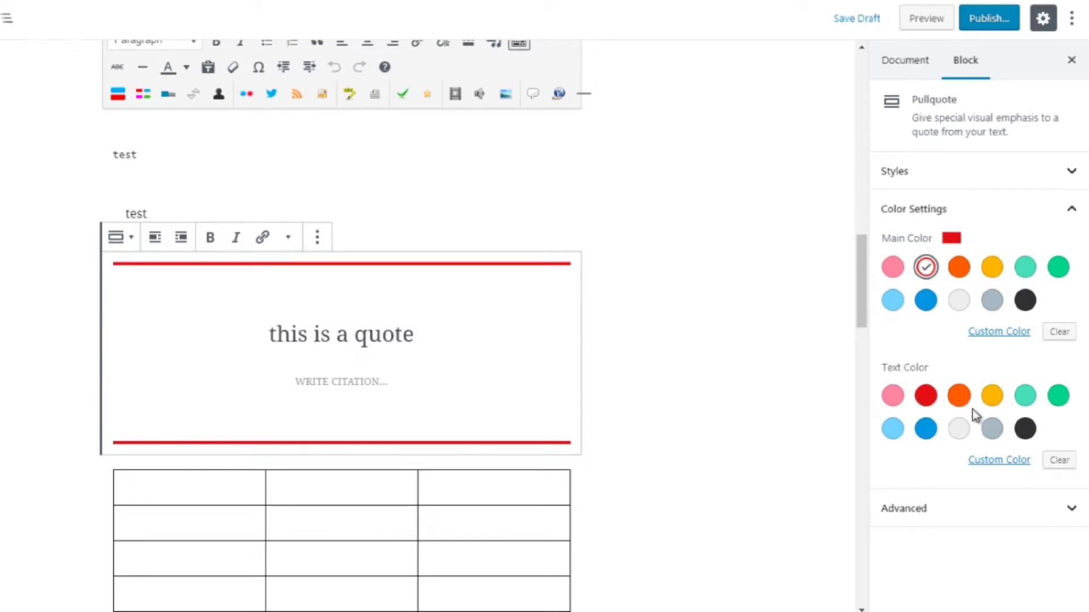
- Try gray, orange and green as the pullquote's text color
click(1025, 429)
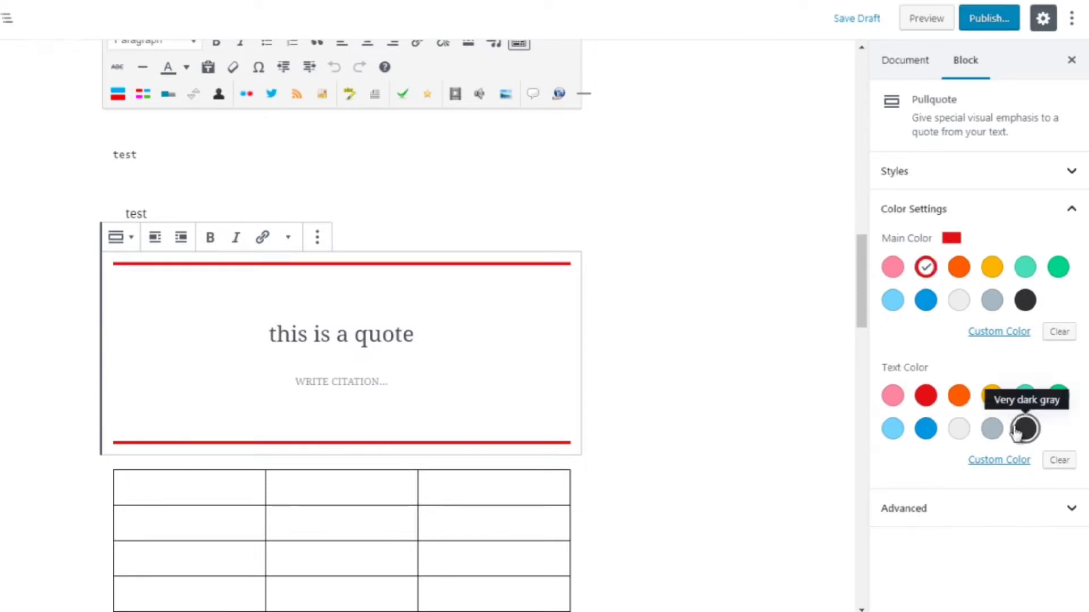
click(991, 431)
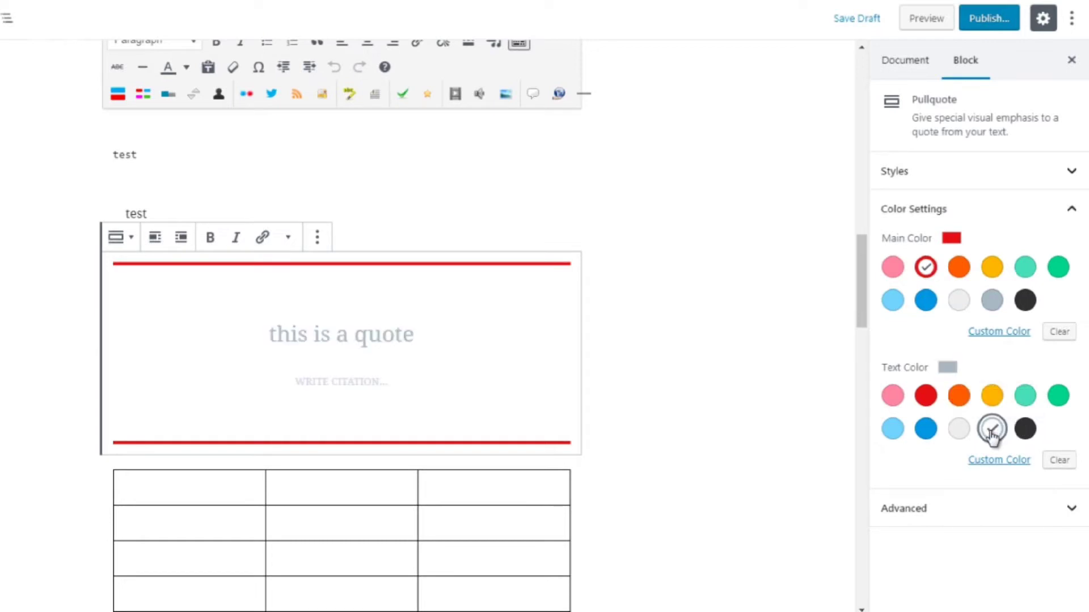
click(957, 402)
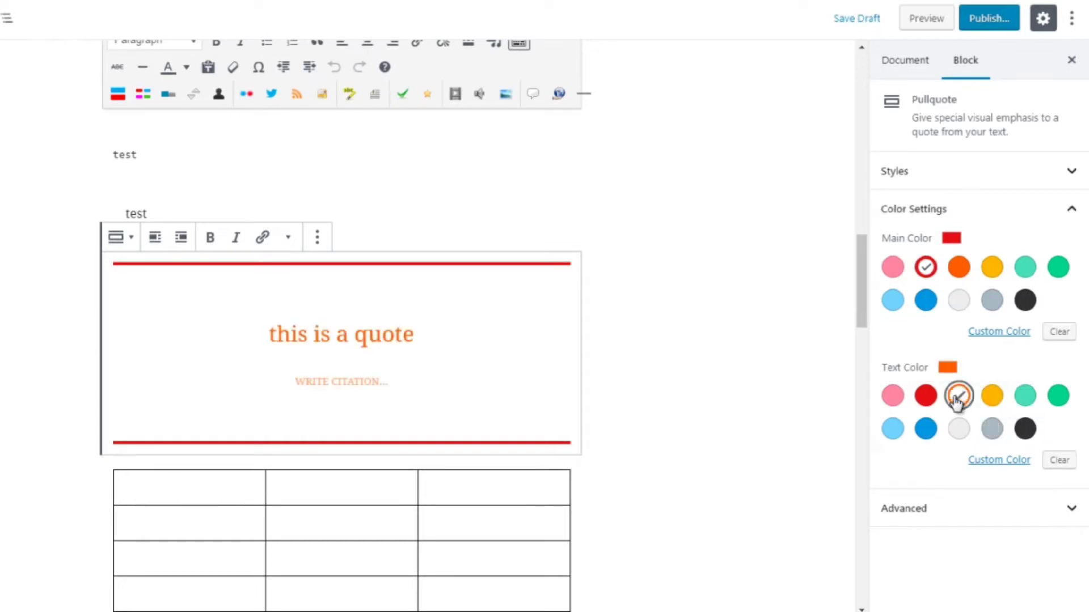
click(1065, 403)
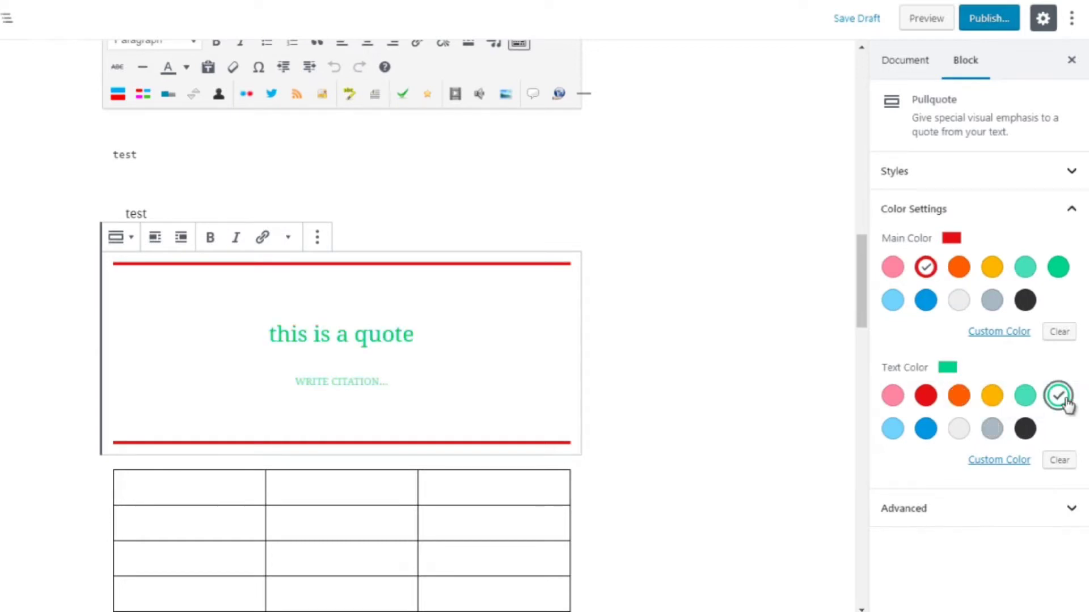
- Set the pullquote's main color to green and its text color to the darker blue
click(1057, 271)
click(927, 399)
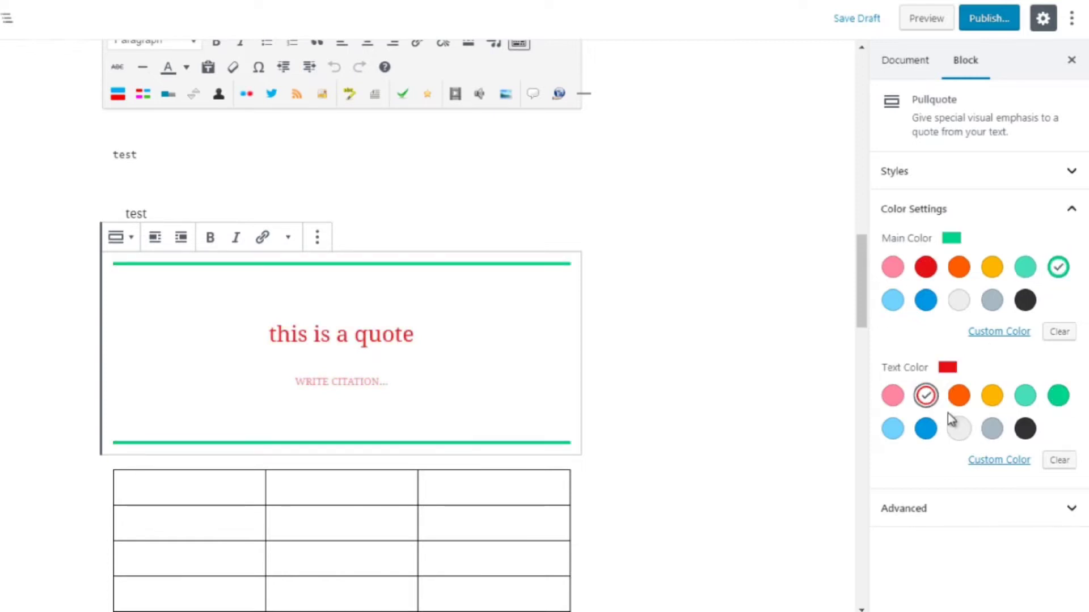
click(926, 430)
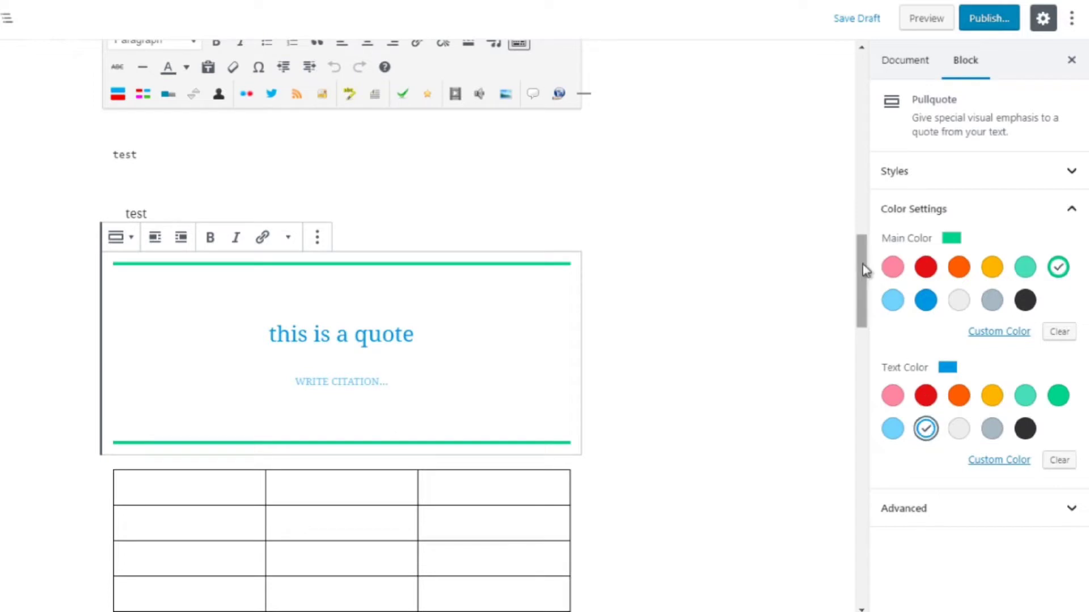
drag(862, 265, 868, 287)
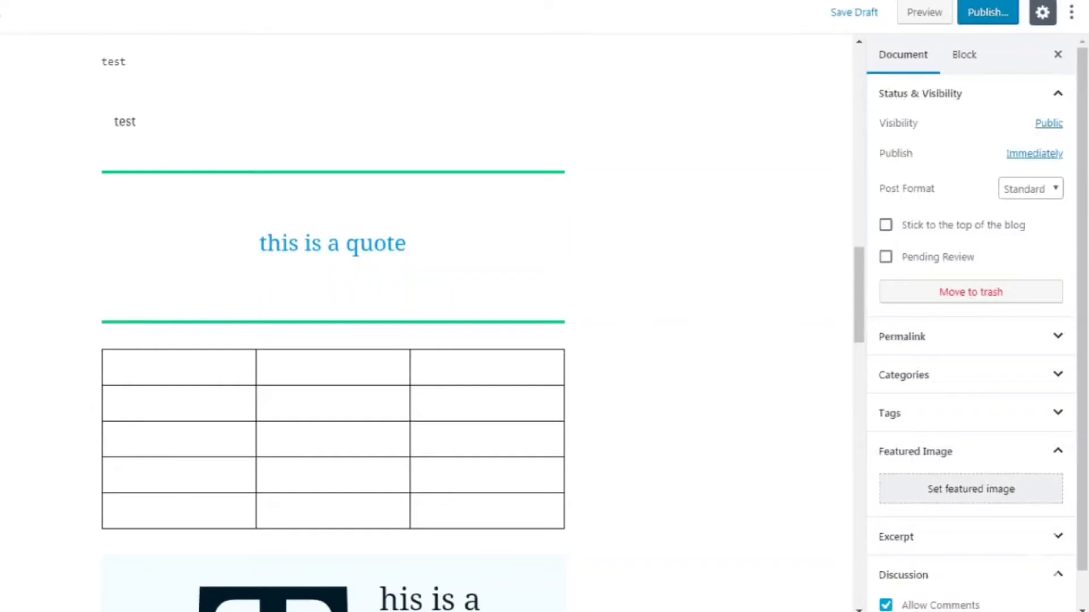
- Insert a Button block from the layout elements directly above the empty list block
scroll(333, 318, down, 10)
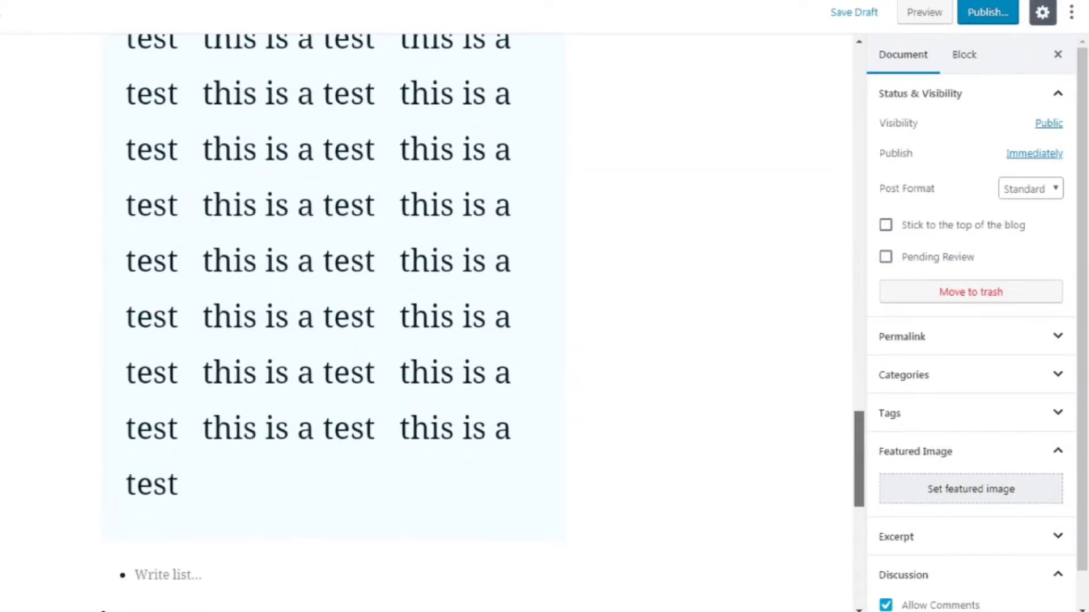
scroll(96, 102, down, 3)
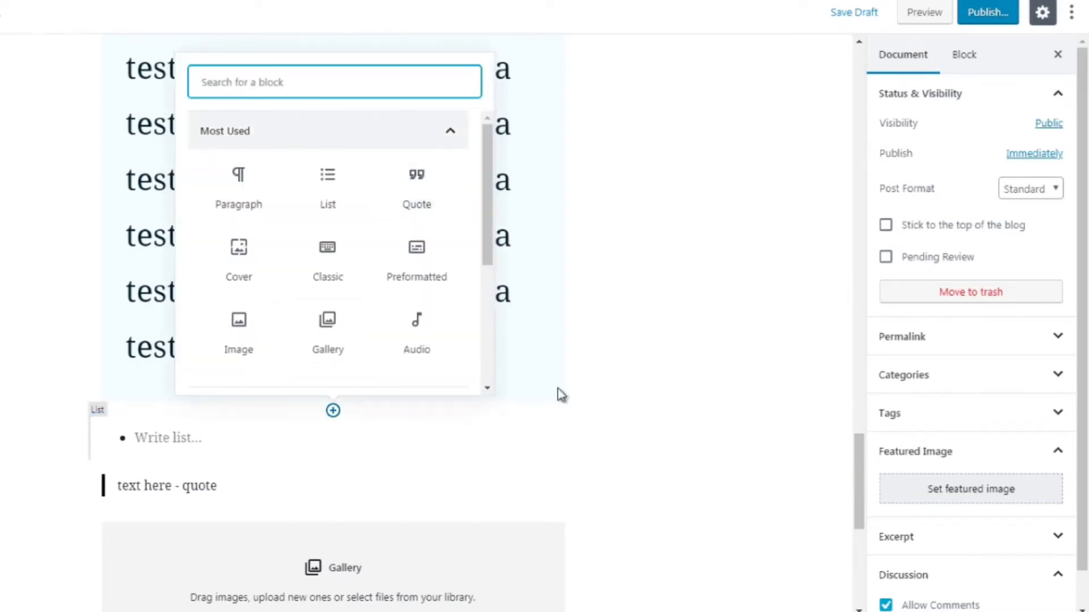
key(Tab)
key(Return)
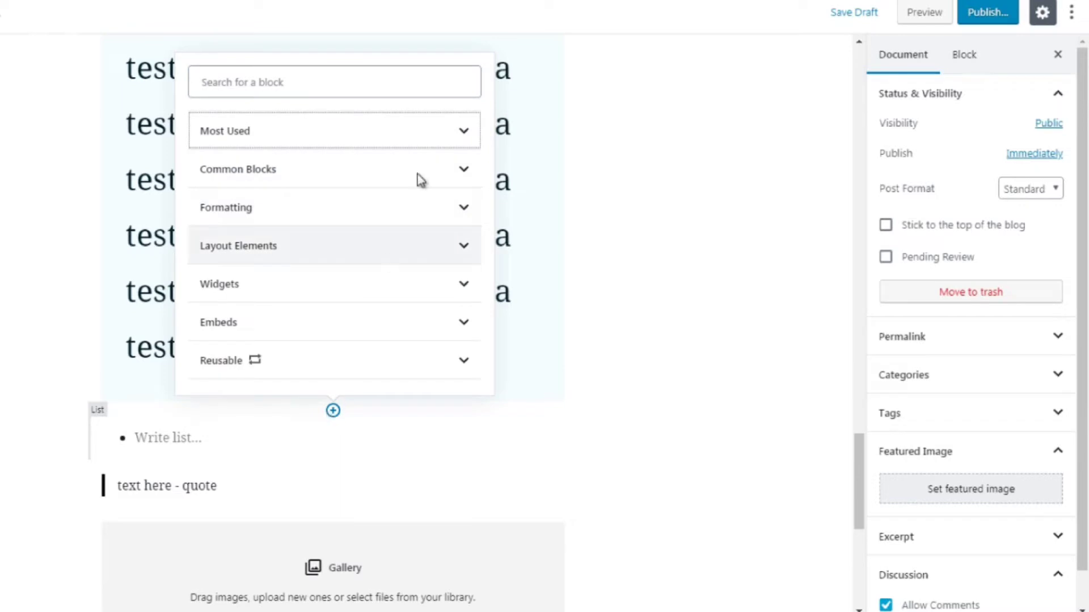
click(419, 245)
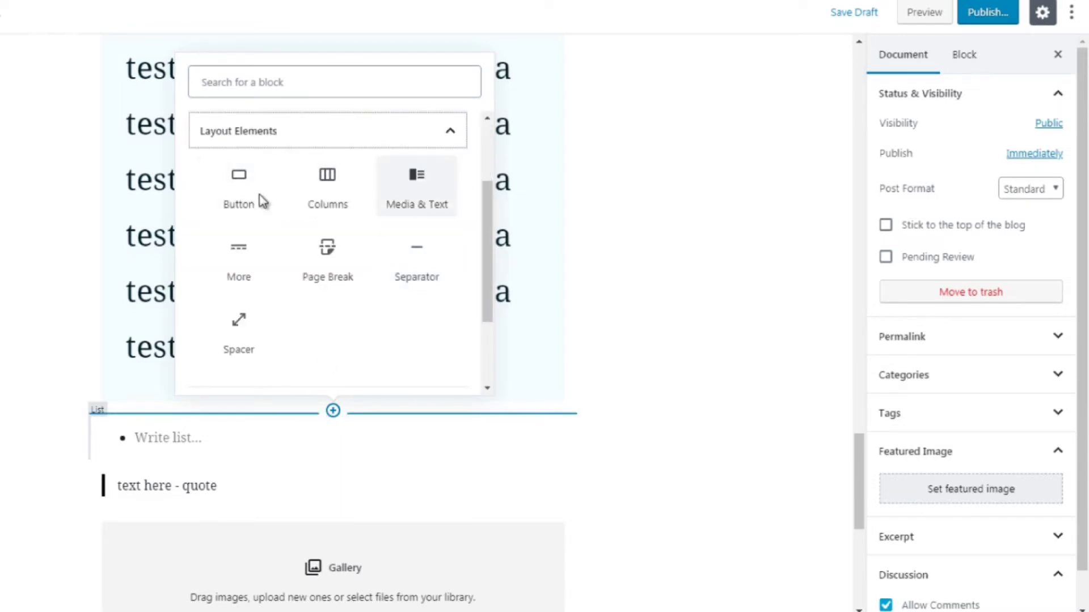
key(Tab)
key(Tab)
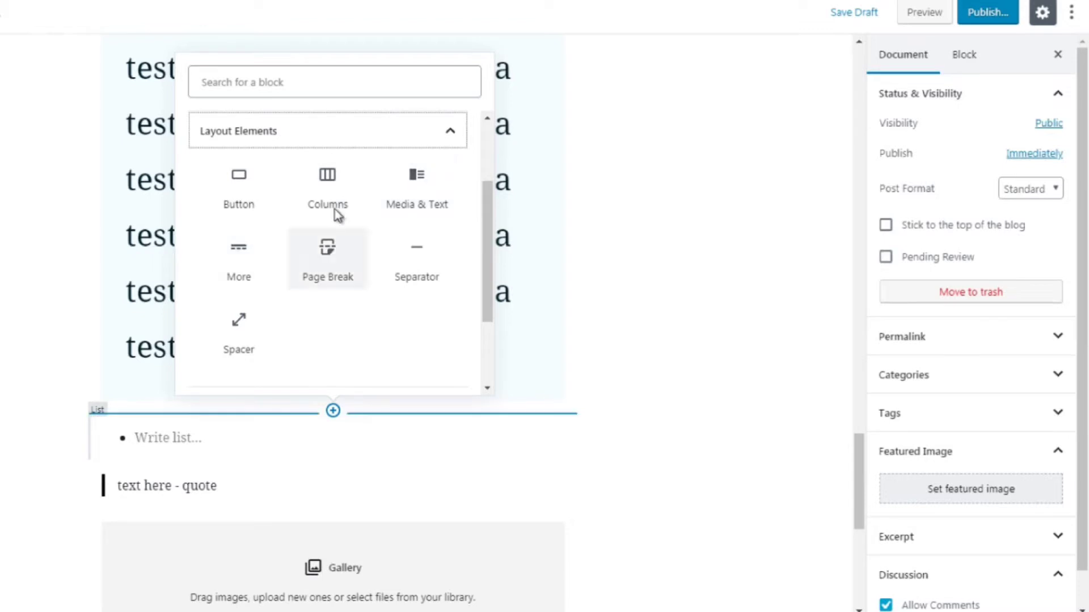
key(Tab)
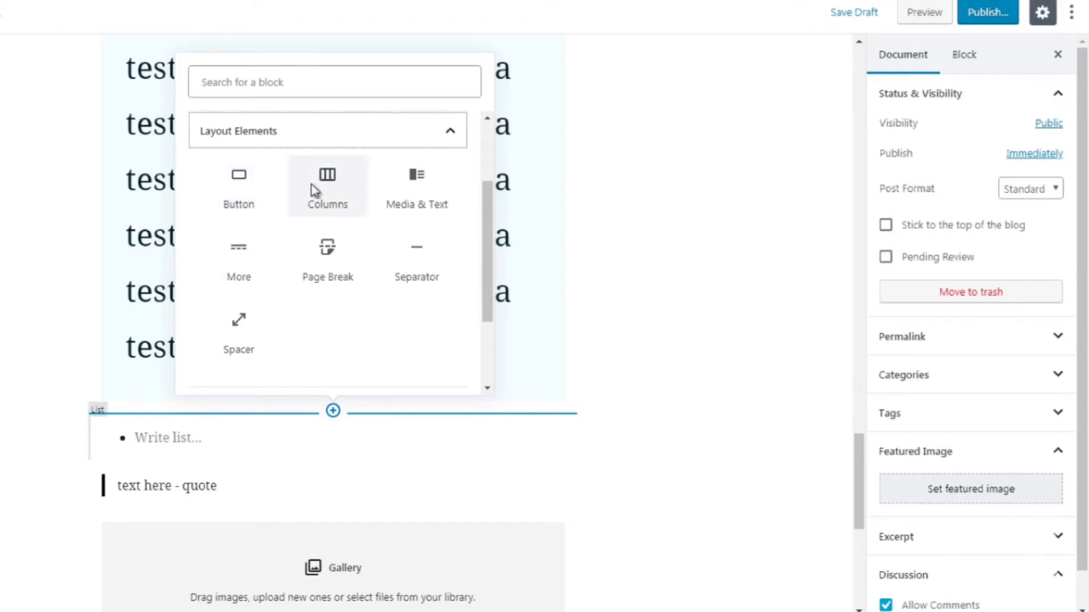
click(231, 180)
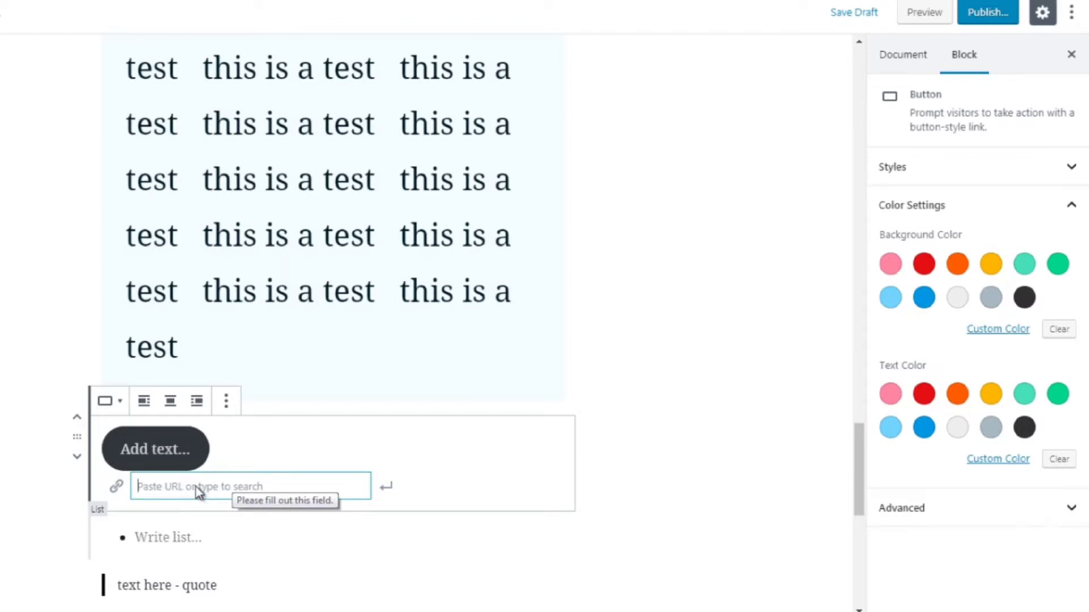
text(www.google.com)
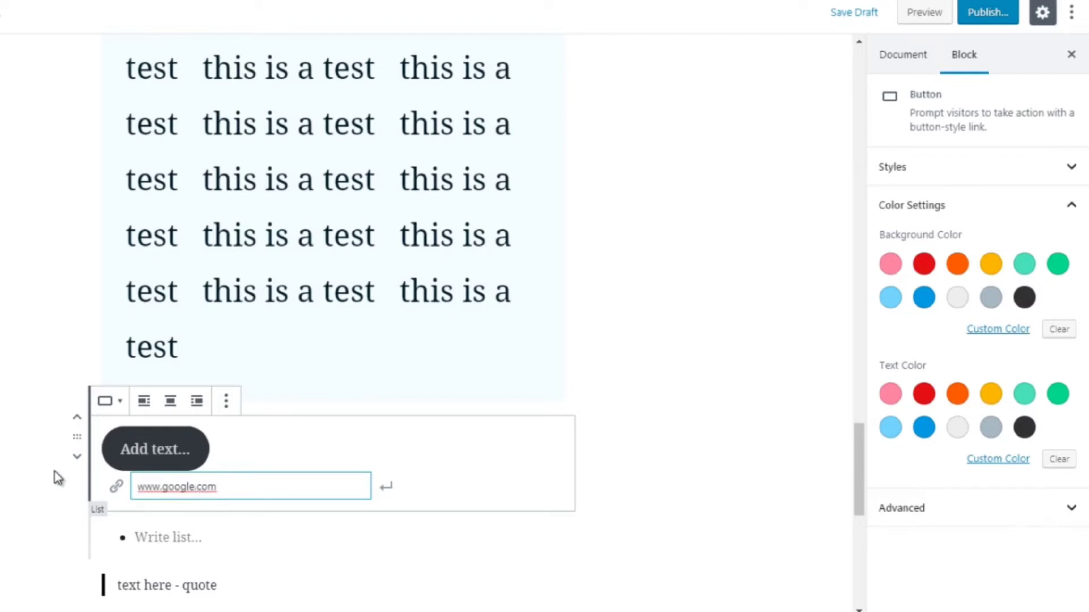
click(389, 486)
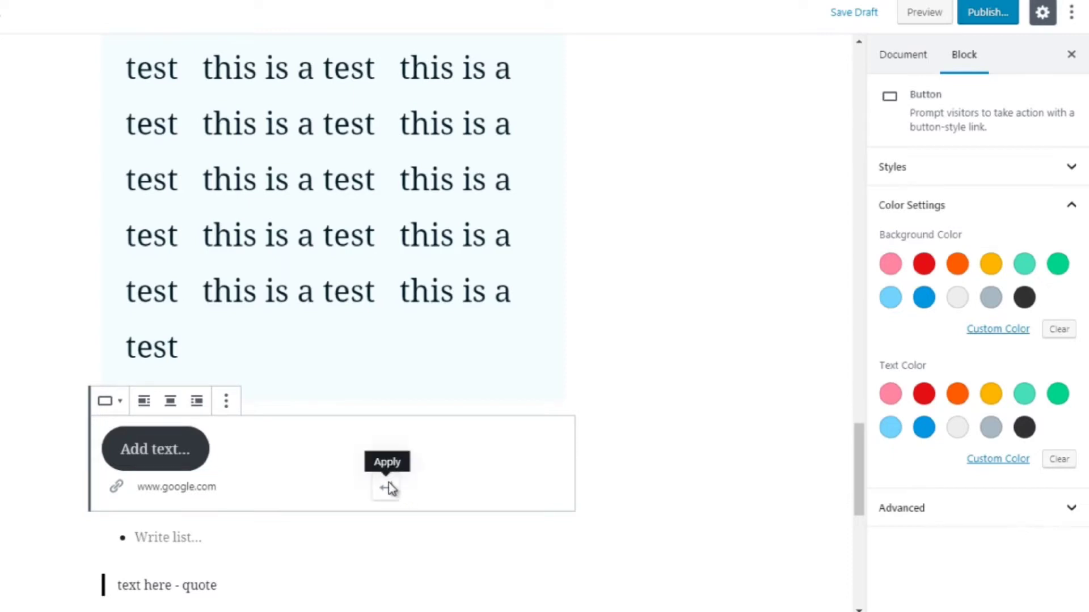
click(689, 396)
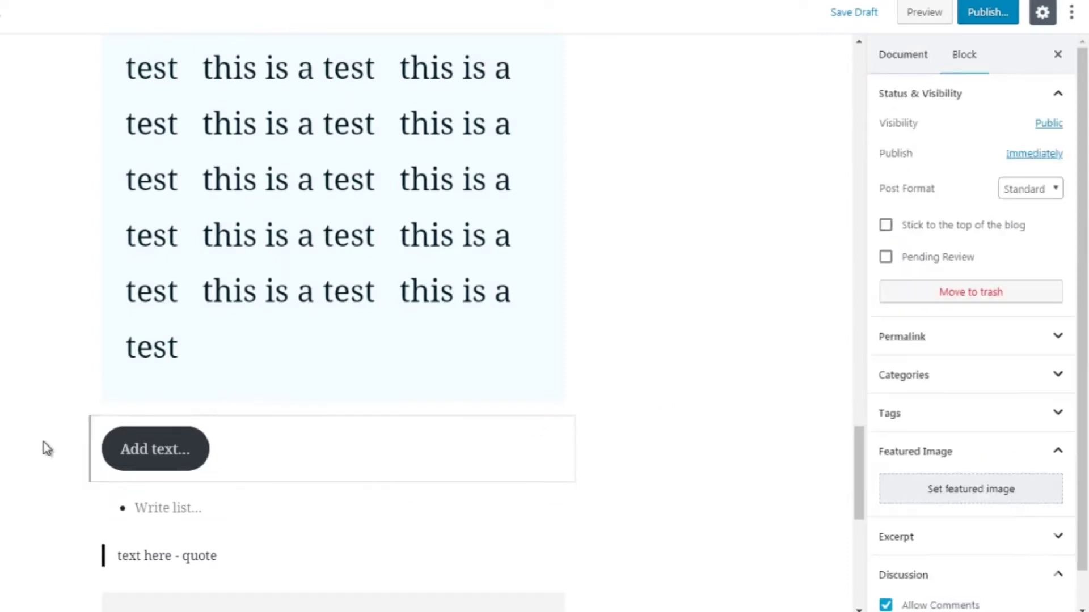
click(143, 447)
text(ppn)
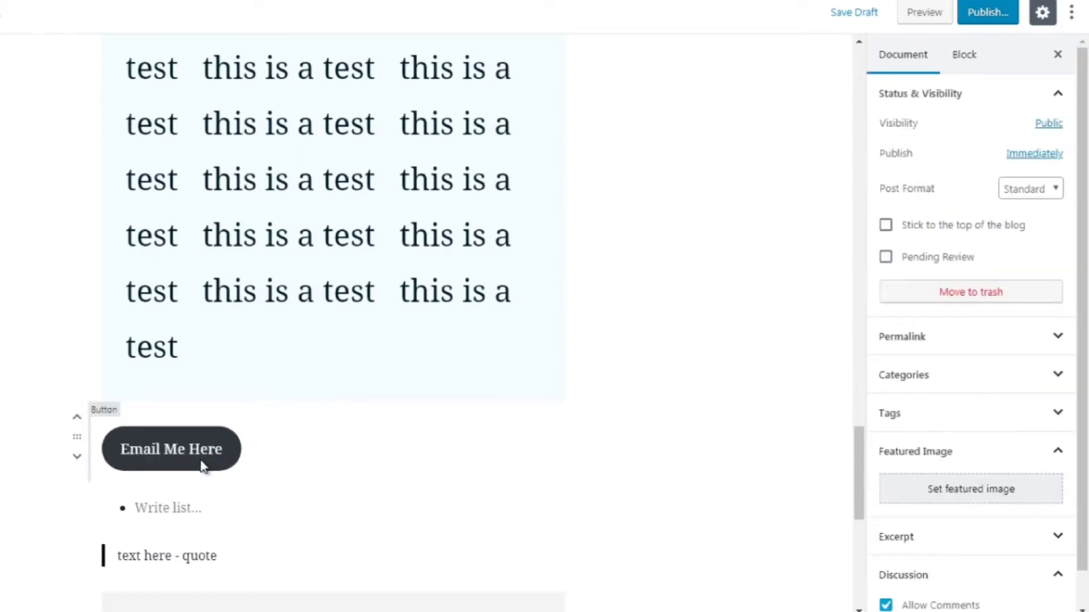
- Try green and orange as the button's background color, with very light gray as its text color
click(266, 456)
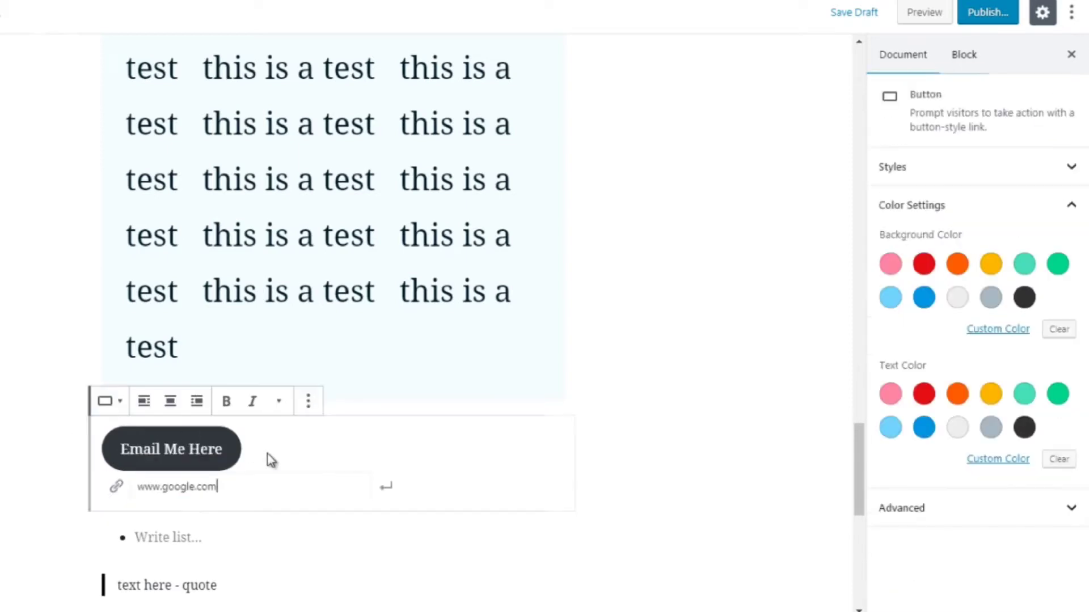
click(1058, 264)
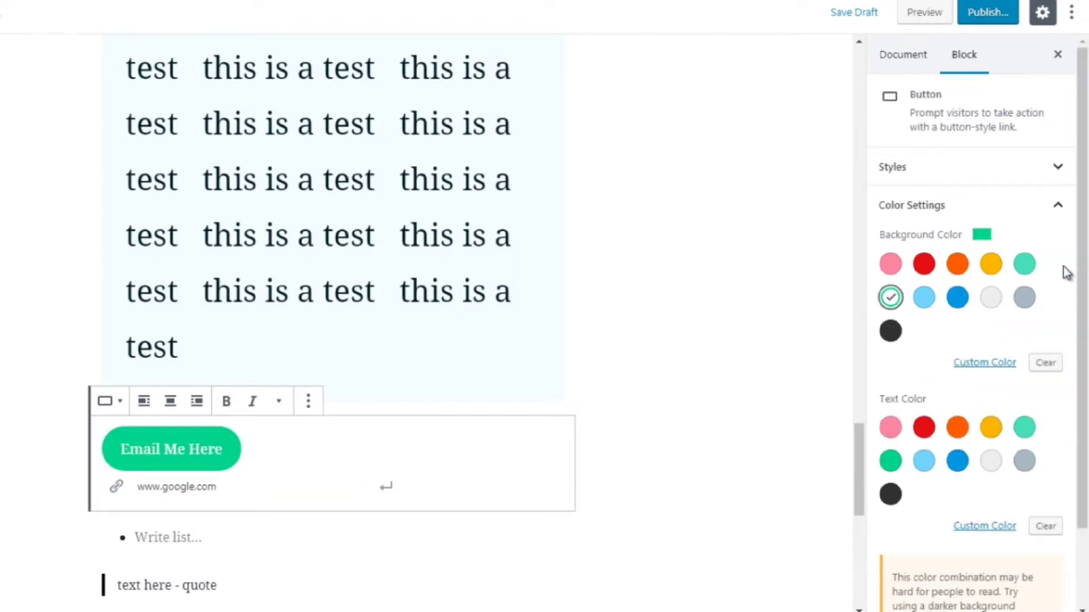
click(957, 266)
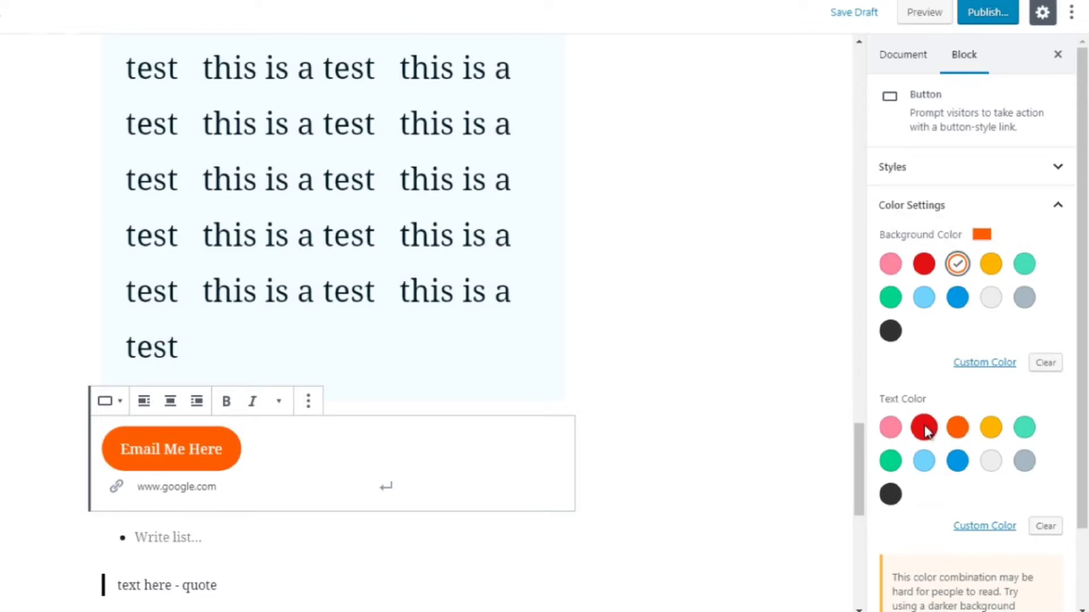
click(998, 468)
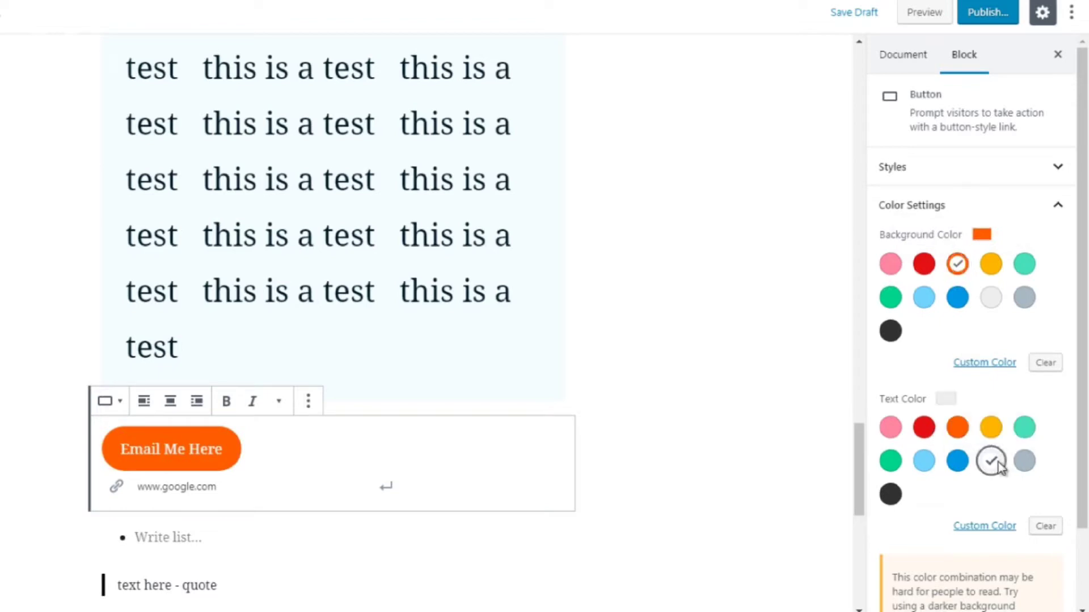
- Set the button's text color to very dark gray and its background color to very light gray
click(891, 494)
click(957, 298)
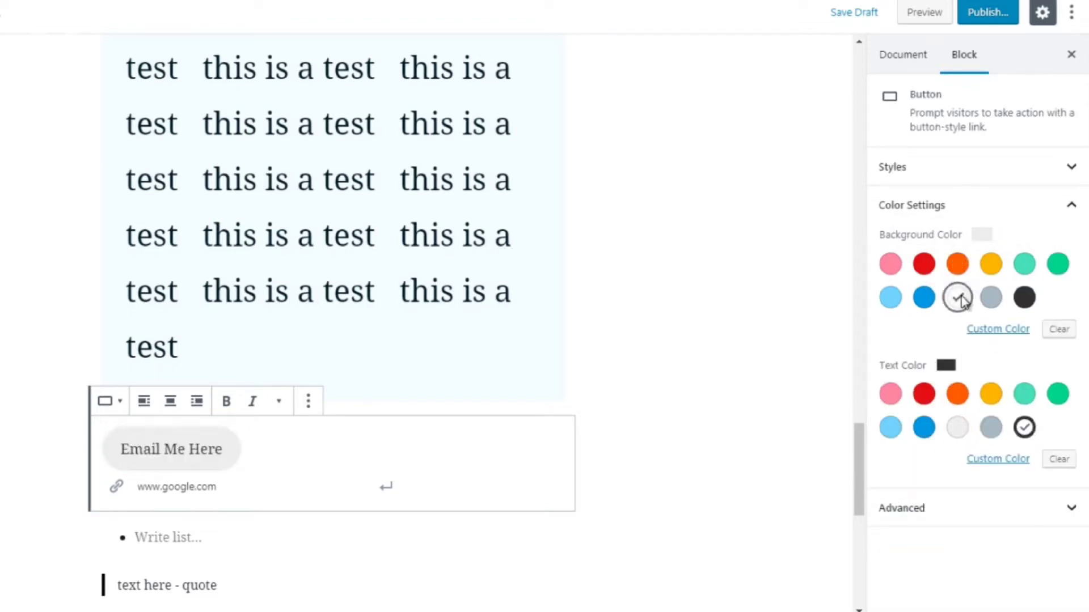
click(655, 361)
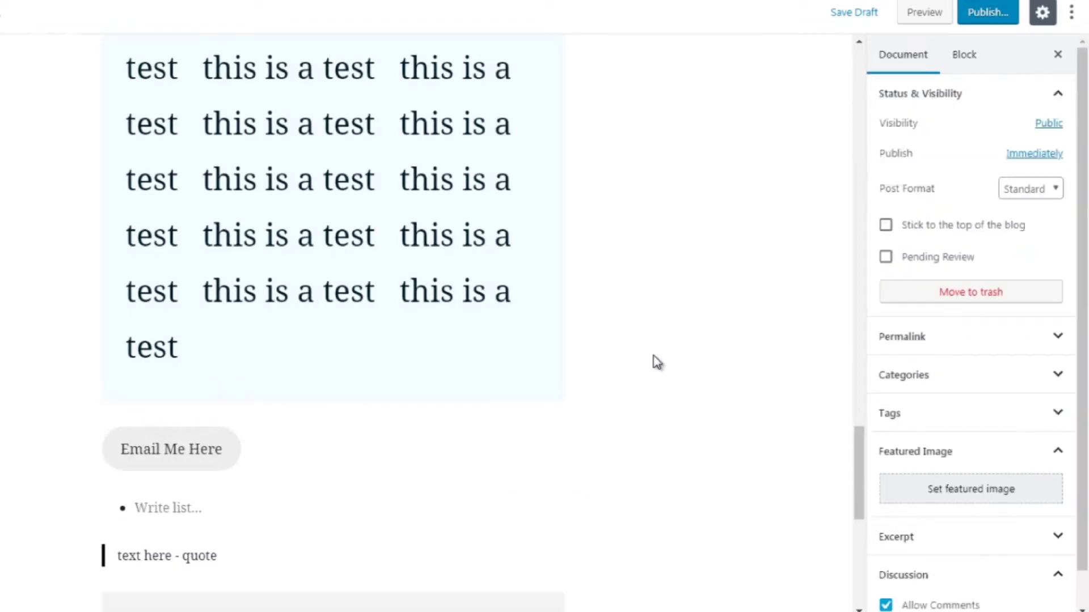
- Insert a two-column Columns block directly above the "Email Me Here" button
click(333, 412)
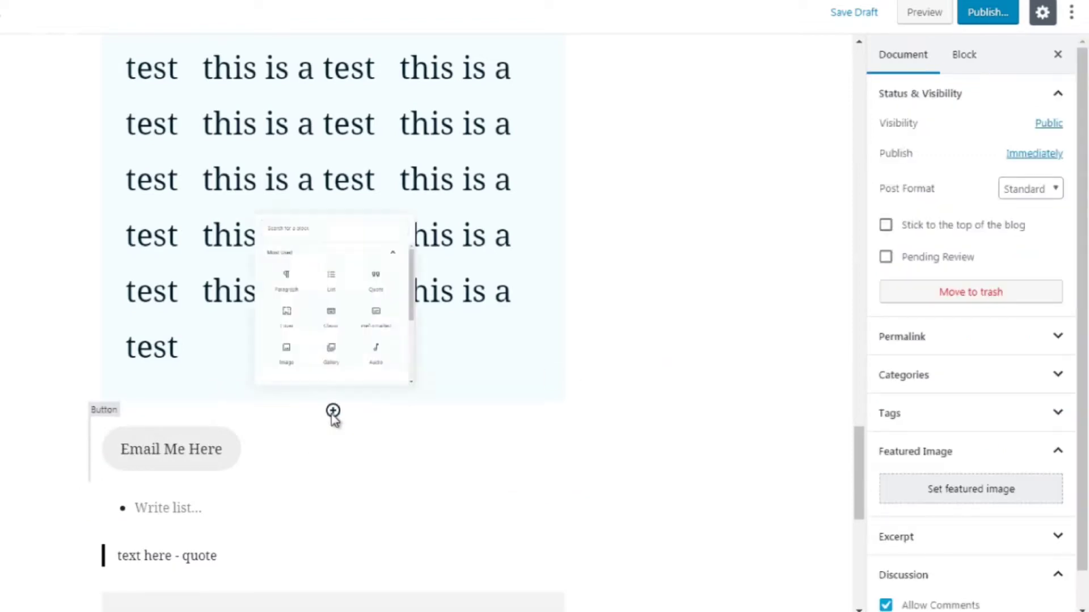
click(339, 135)
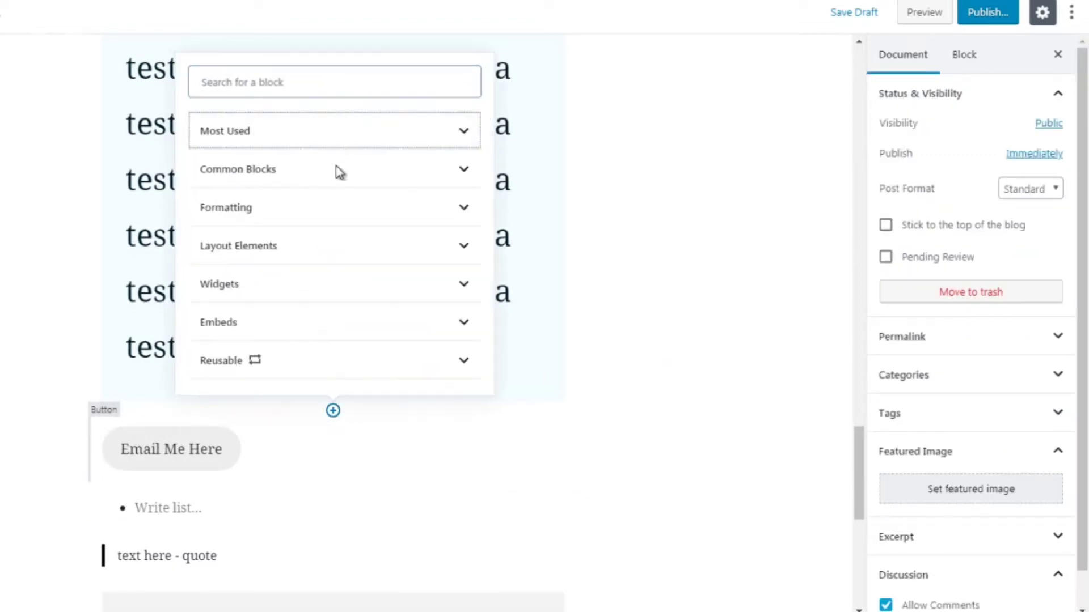
click(337, 249)
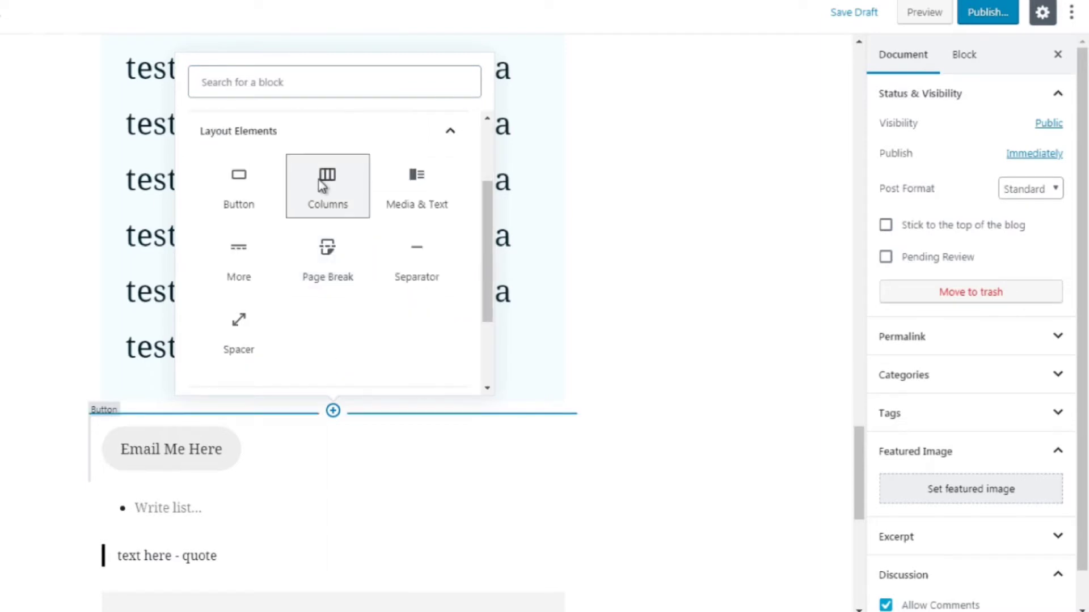
click(318, 179)
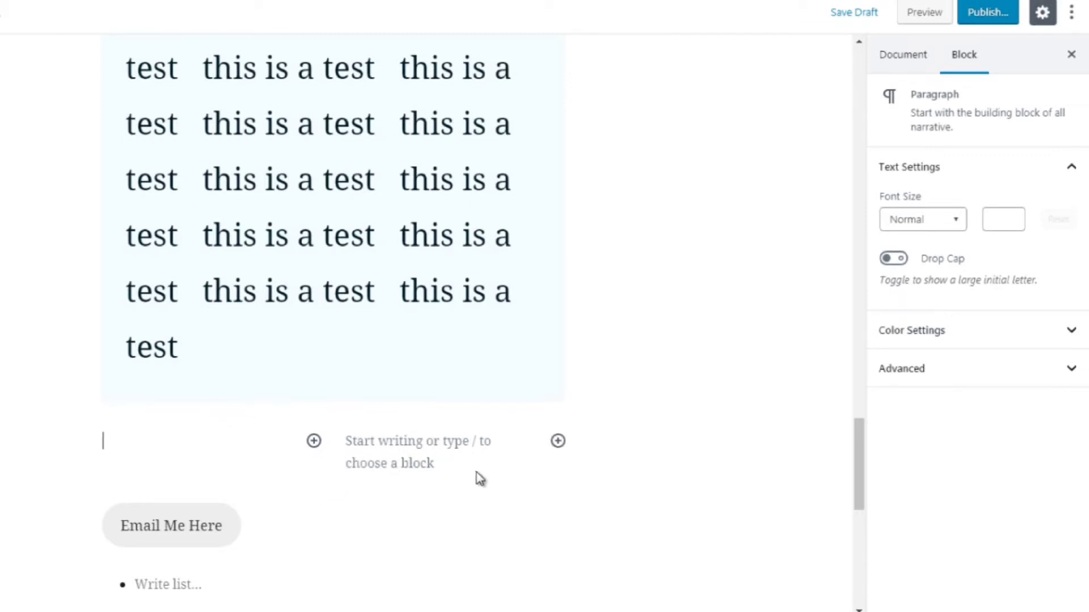
- Insert a Media & Text block into the second column of the Columns block
click(314, 441)
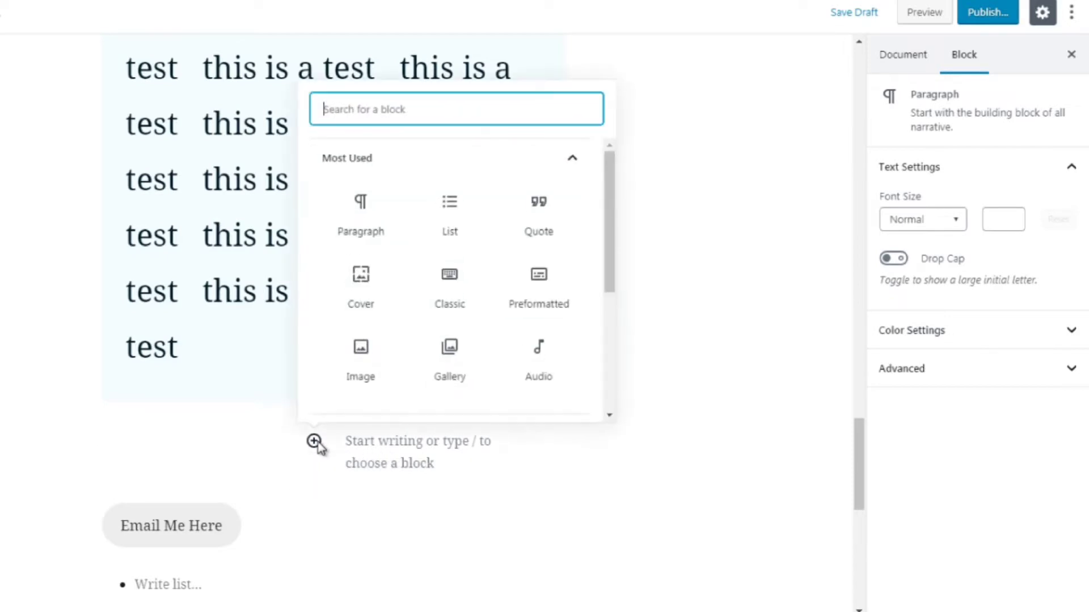
click(475, 454)
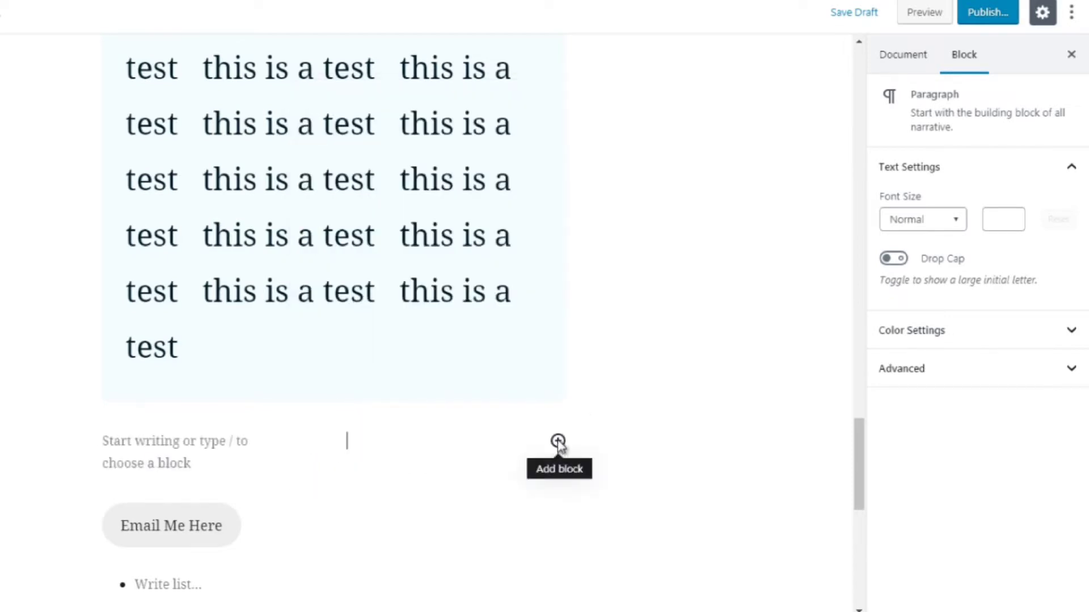
click(333, 487)
click(421, 216)
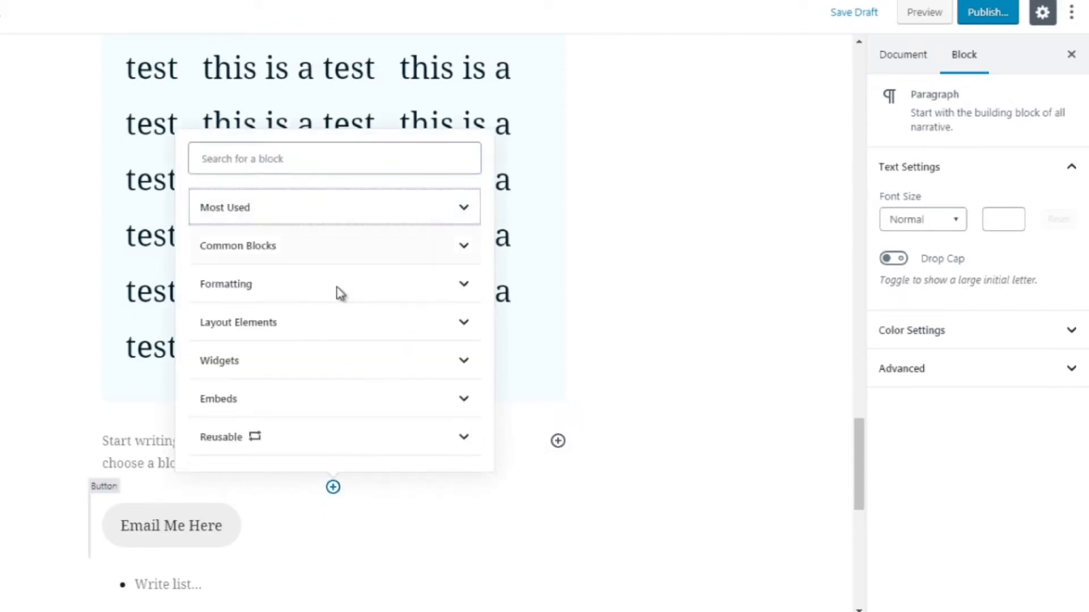
click(325, 323)
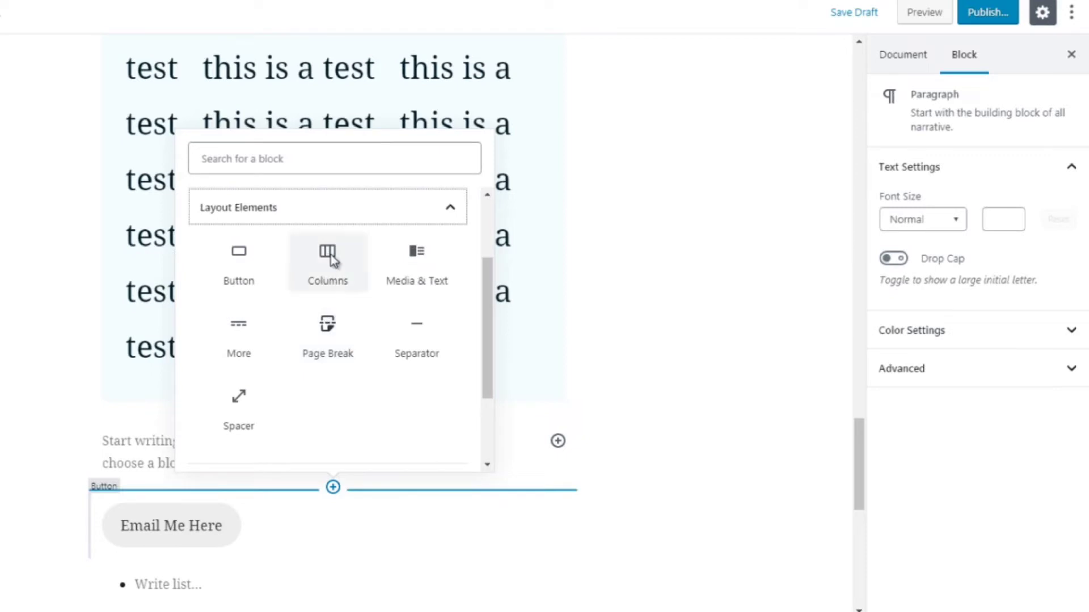
click(422, 282)
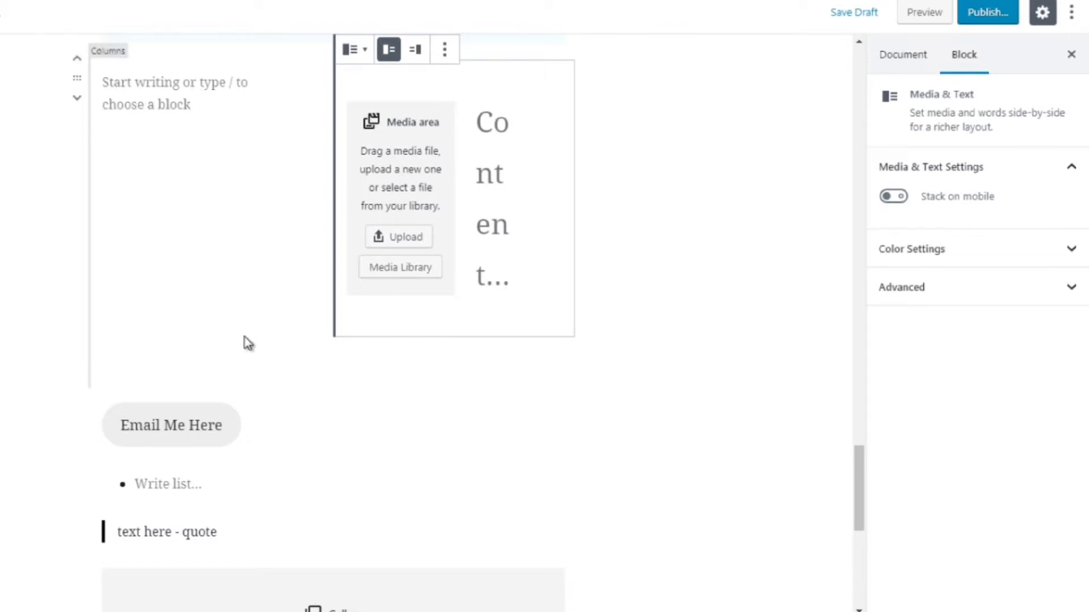
- Insert a More block between the Columns block and the "Email Me Here" button, keeping its "Read more" text
click(332, 388)
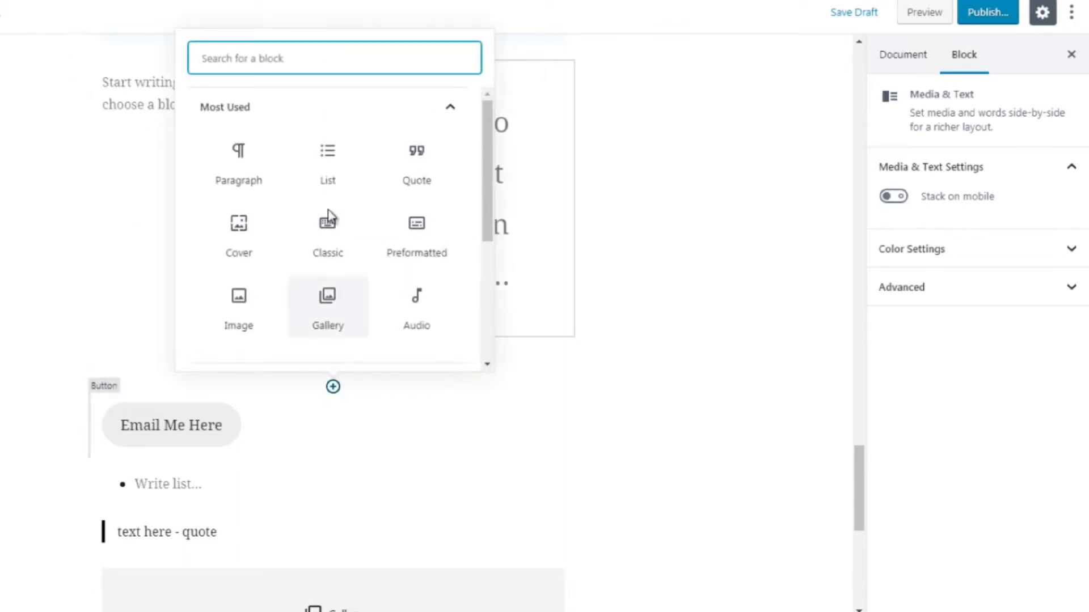
click(316, 108)
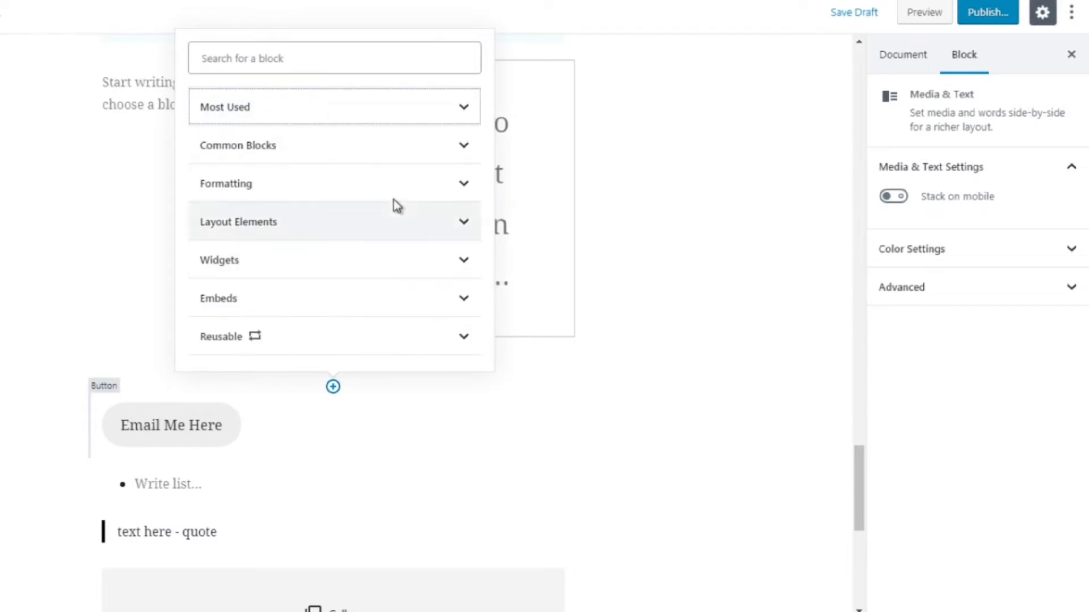
click(394, 224)
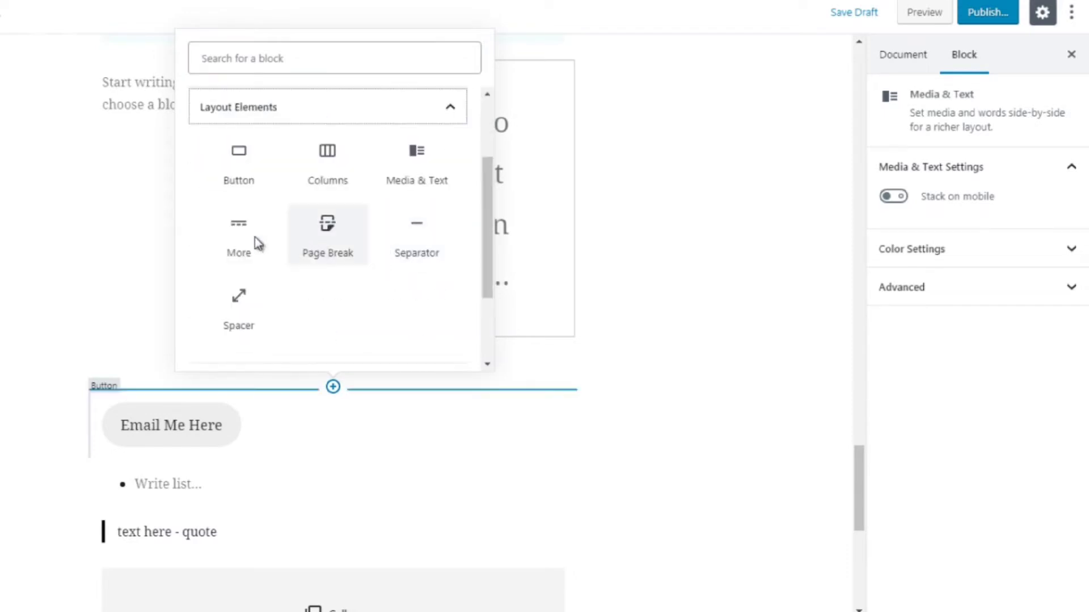
click(236, 235)
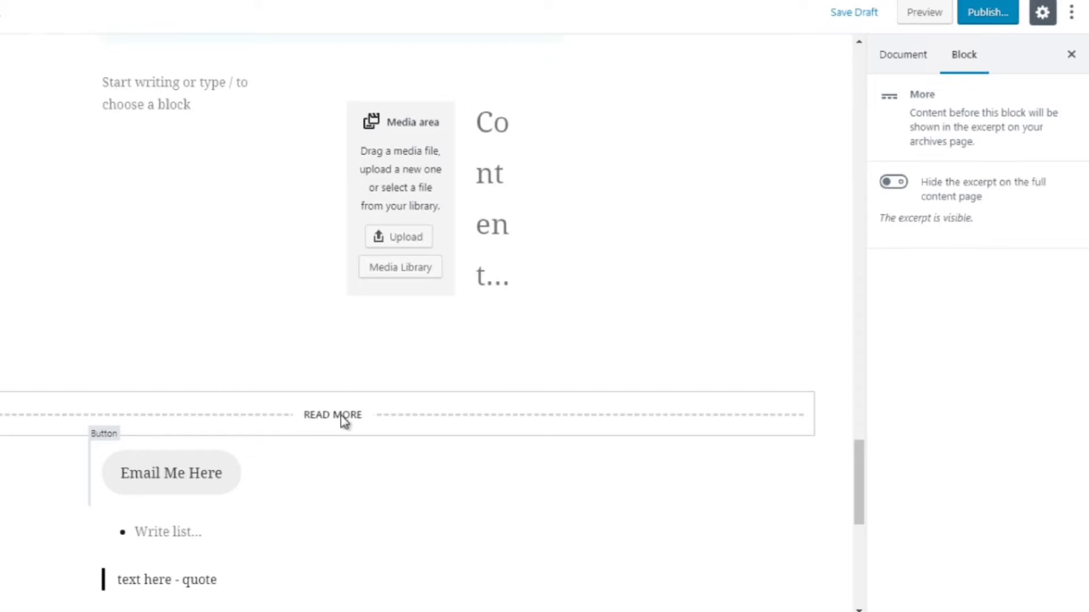
key(End)
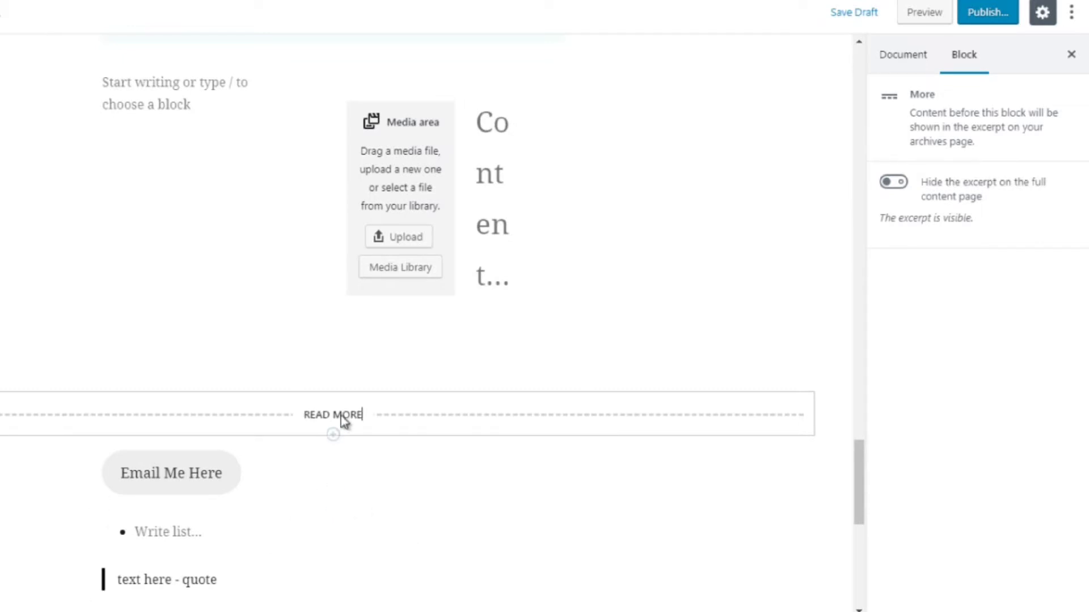
- Insert a Page Break block between the Read More divider and the "Email Me Here" button
click(334, 436)
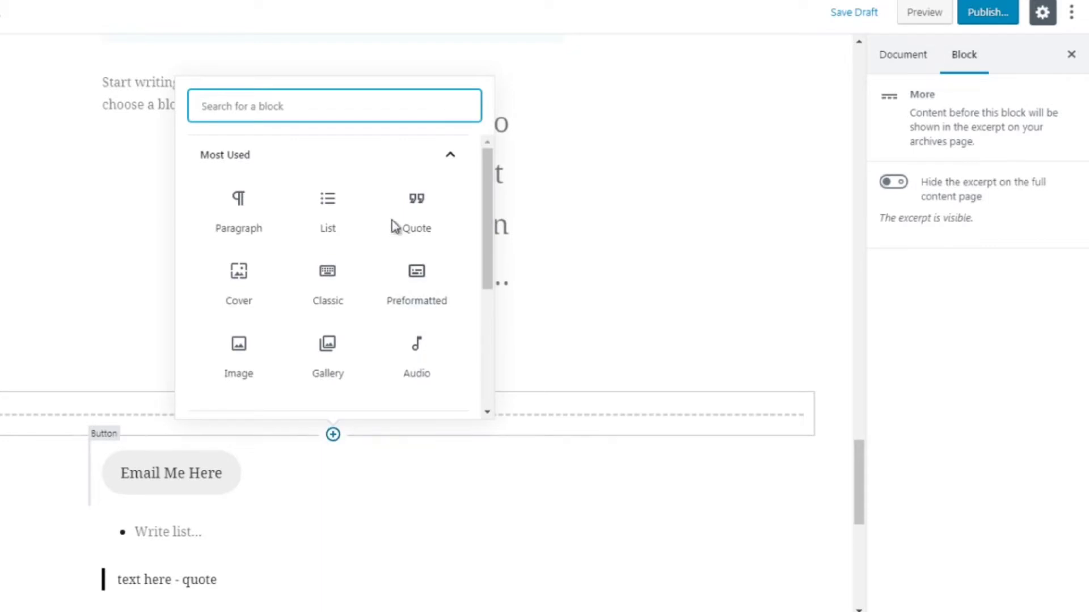
click(393, 167)
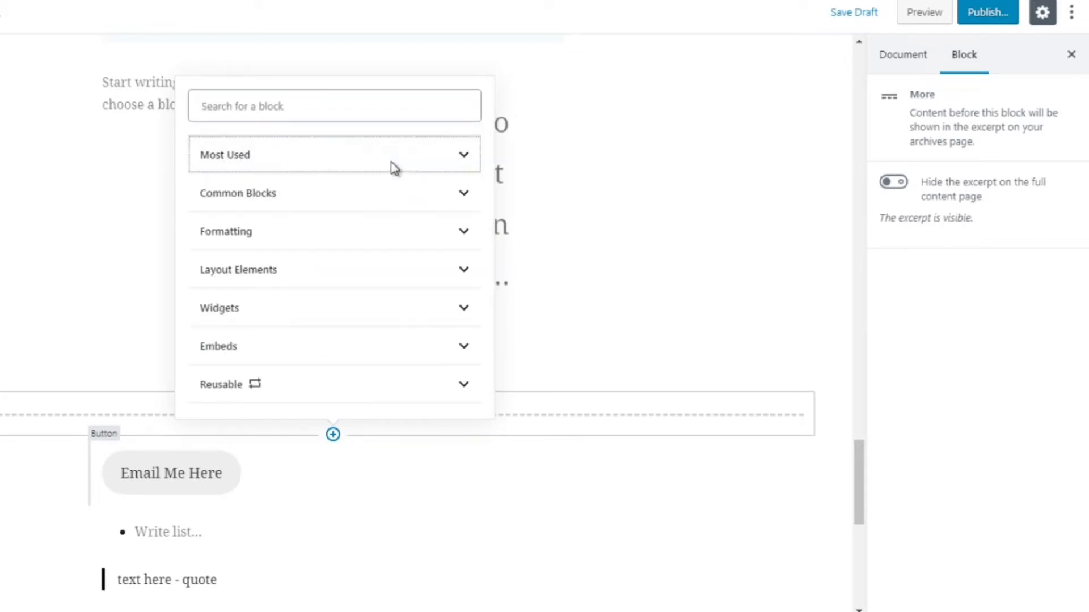
click(357, 268)
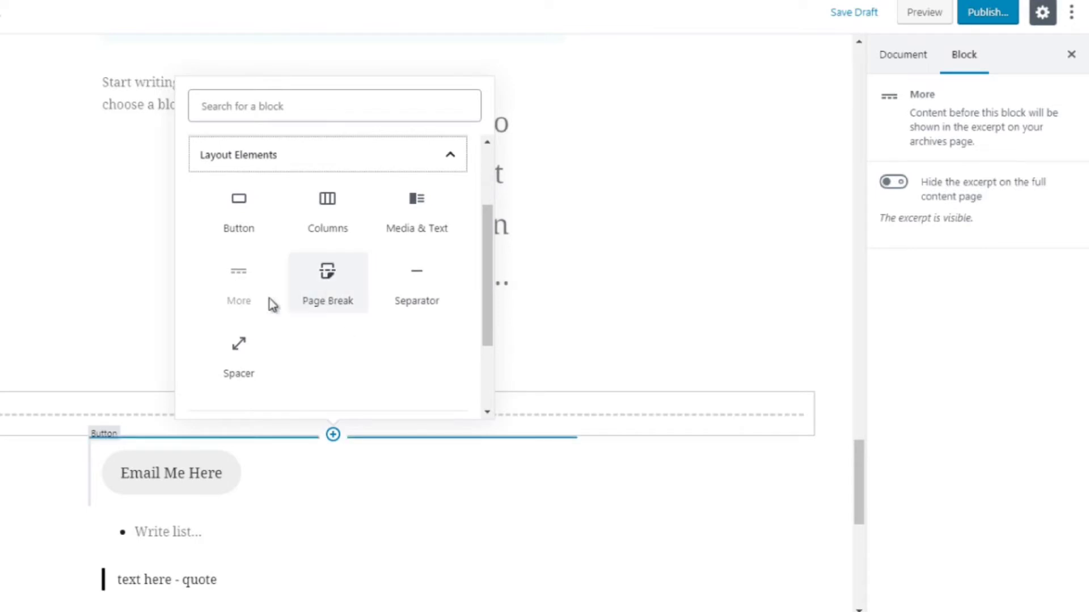
click(324, 295)
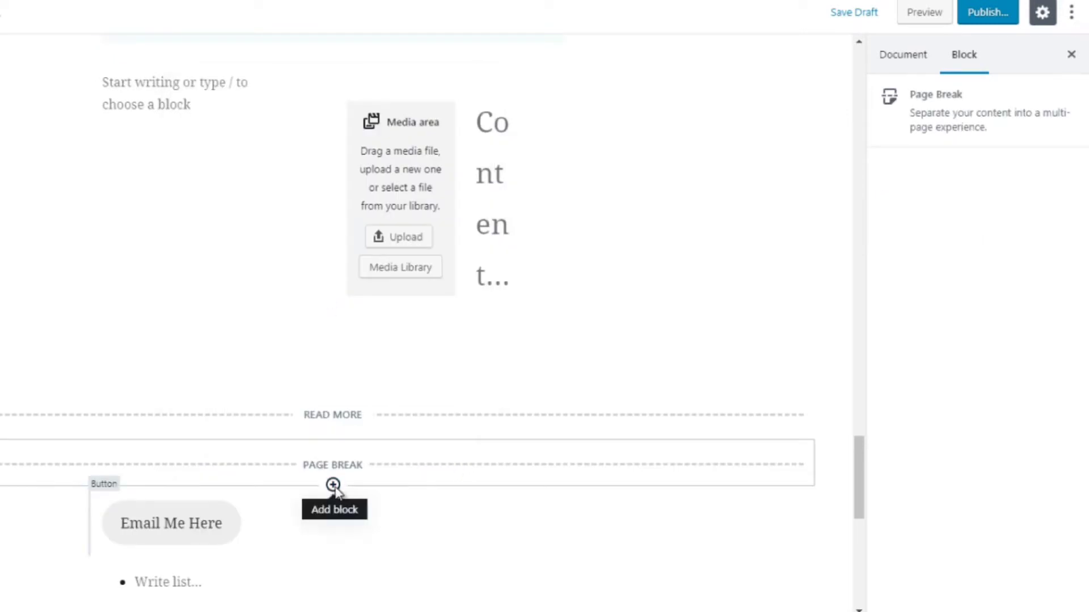
- Insert a Separator block between the Page Break divider and the "Email Me Here" button
click(333, 487)
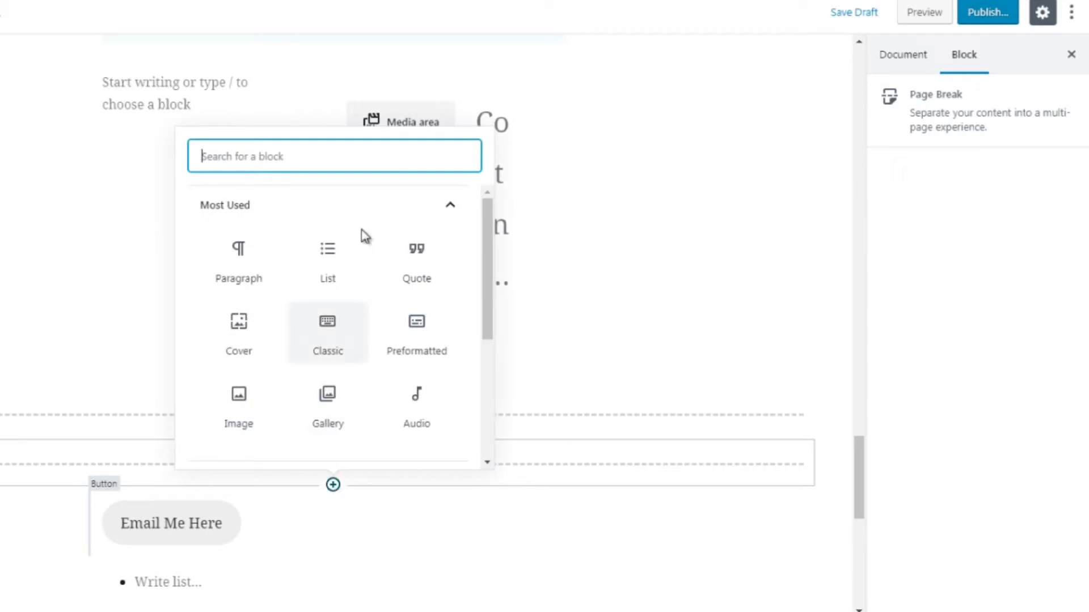
click(361, 209)
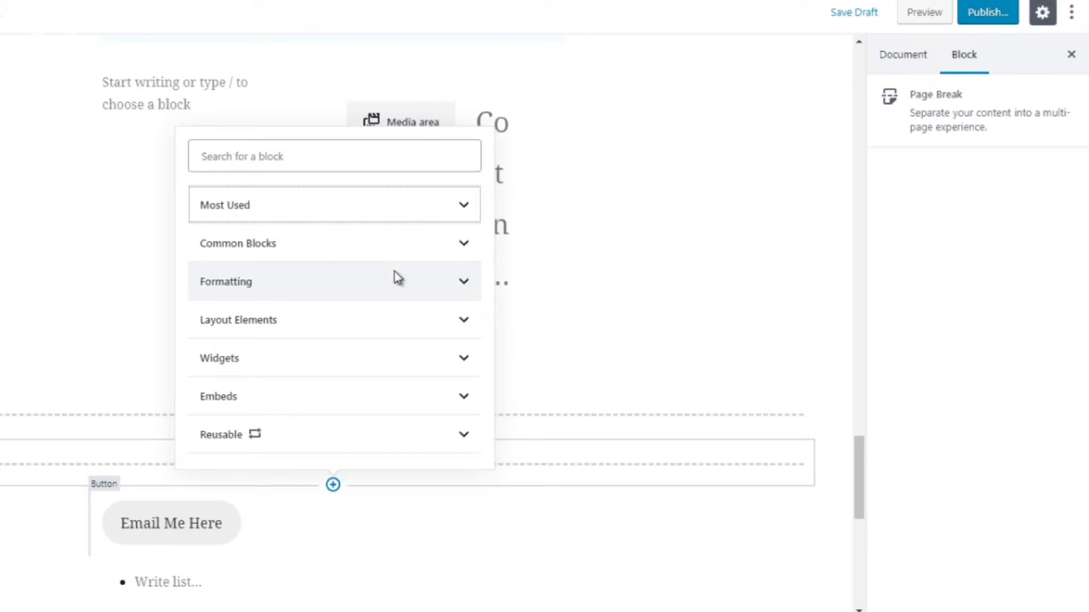
click(386, 318)
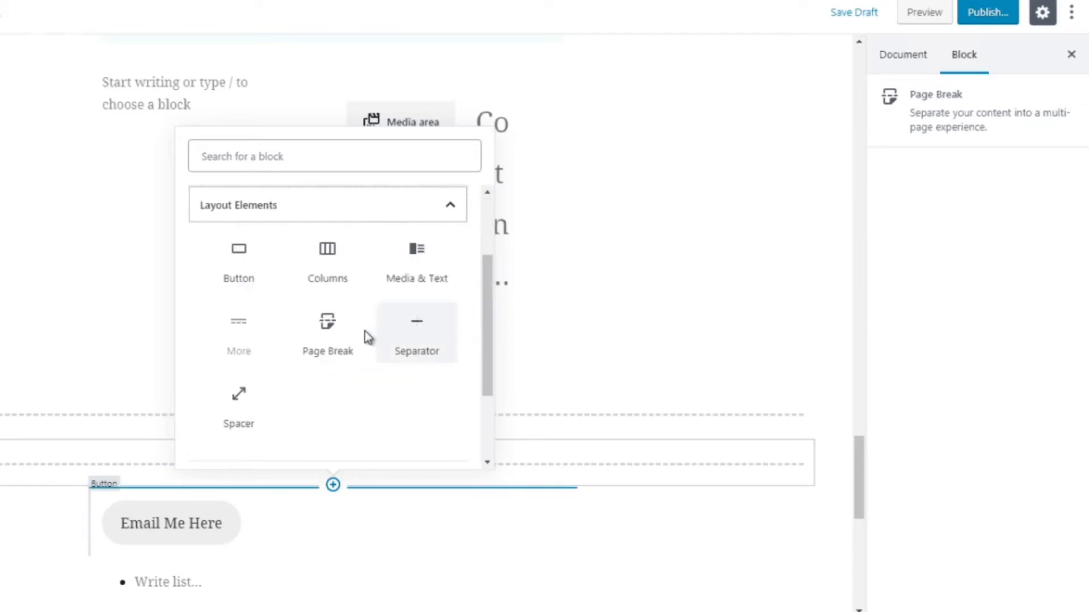
click(413, 335)
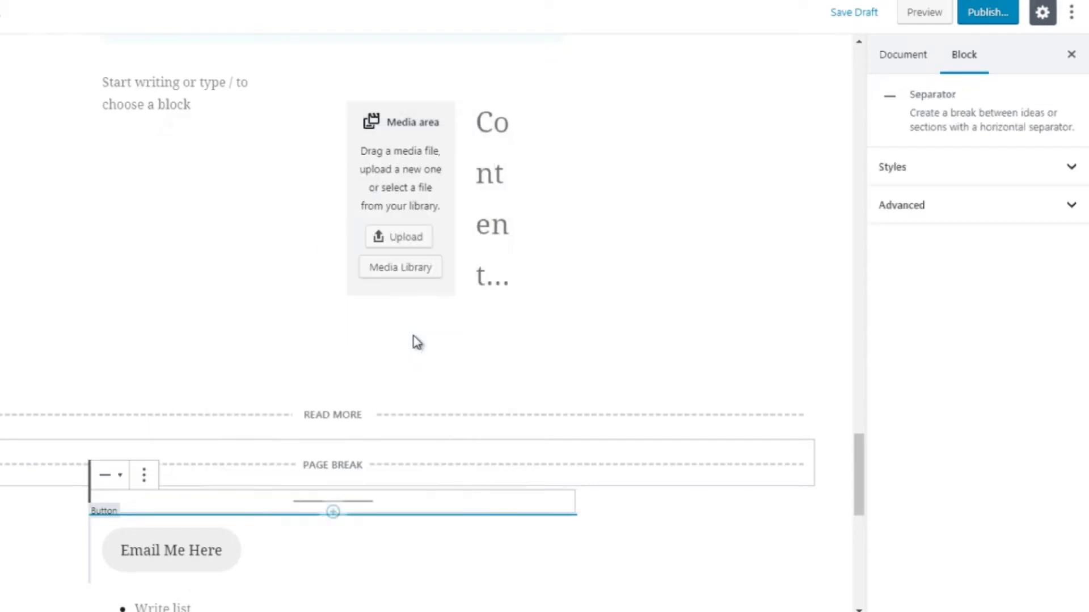
- Insert a Spacer block between the Columns block and the Read More divider
drag(484, 314, 476, 313)
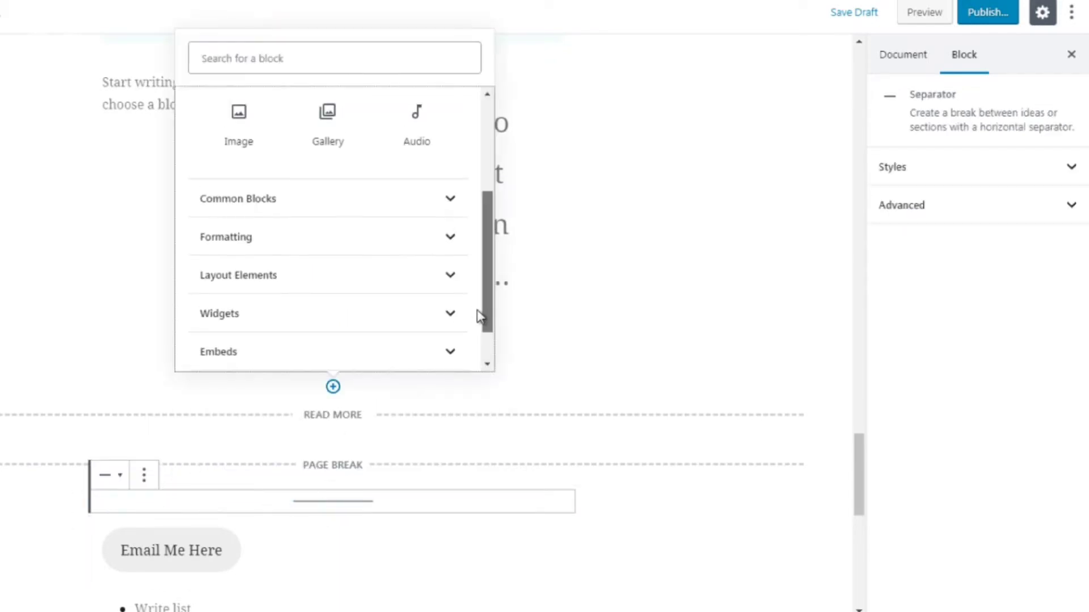
click(389, 268)
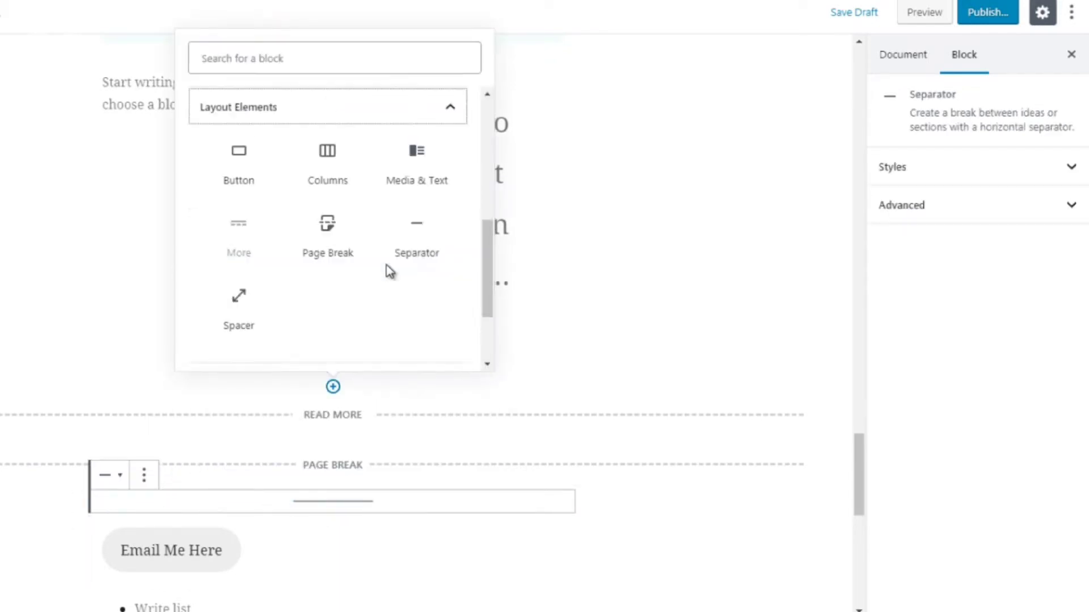
click(251, 320)
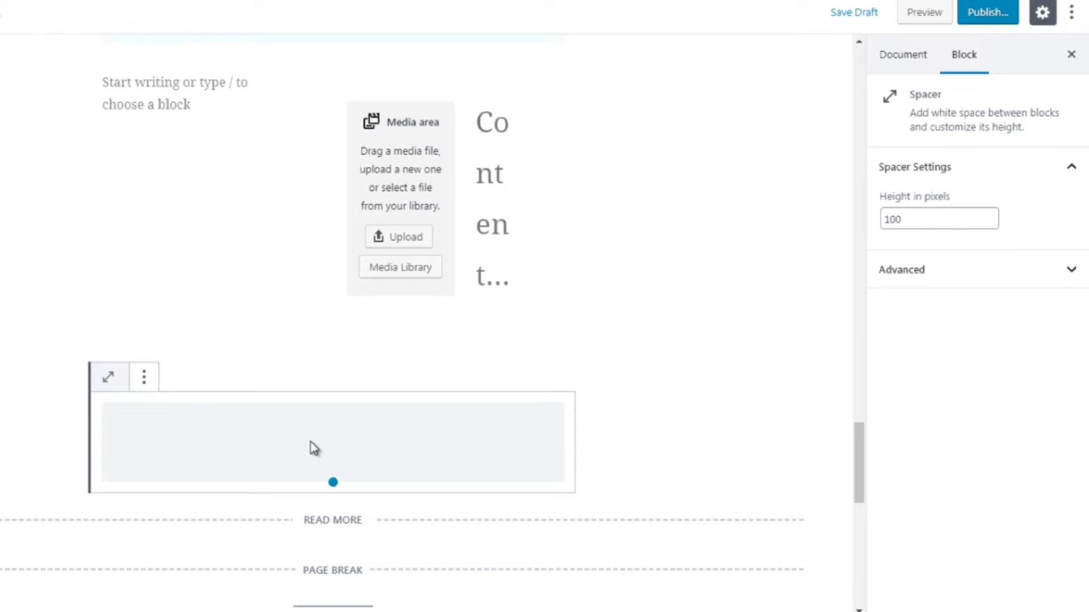
click(658, 436)
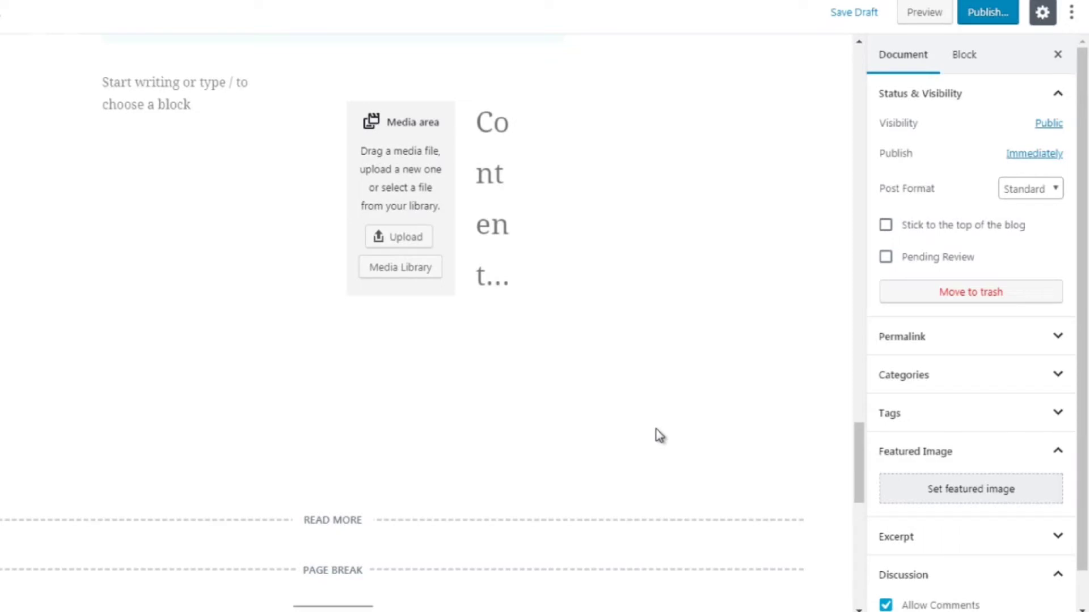
- Set the height of the Spacer block above the Read More divider to 50 pixels
click(365, 430)
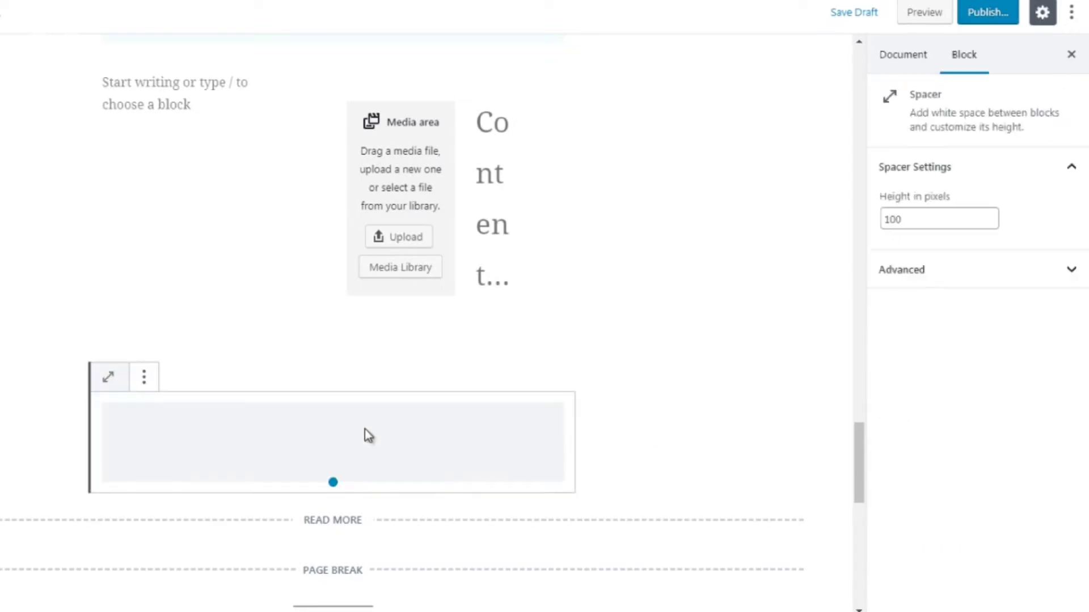
drag(921, 223, 878, 215)
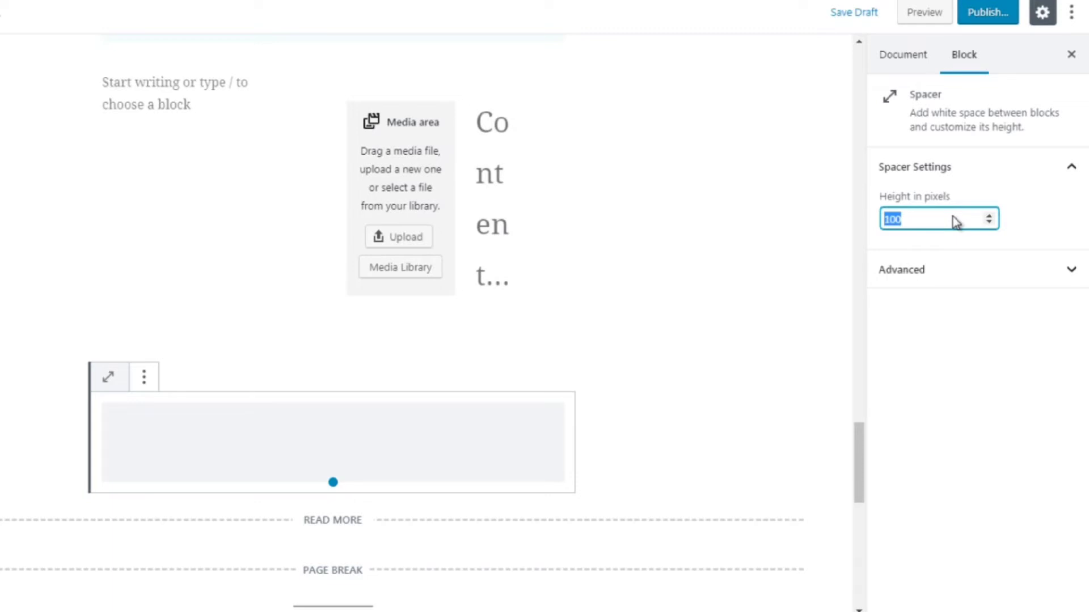
text(50)
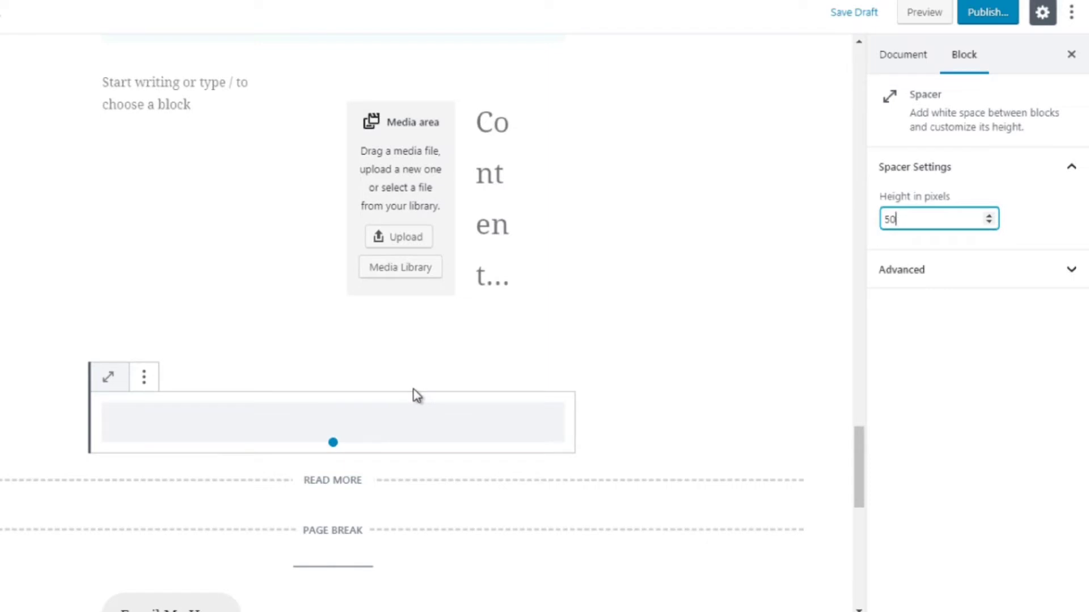
click(661, 350)
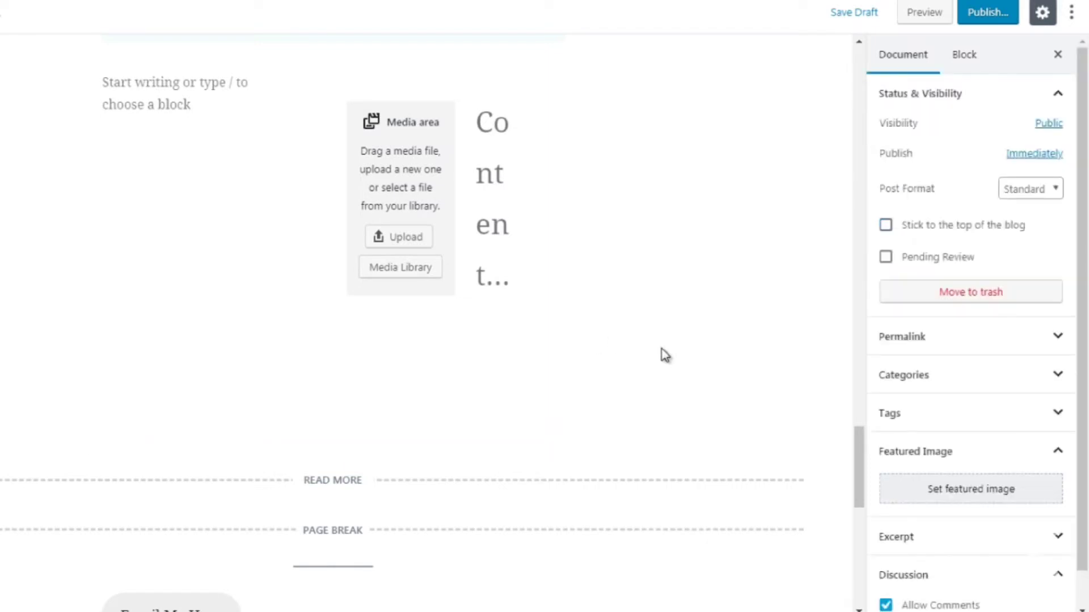
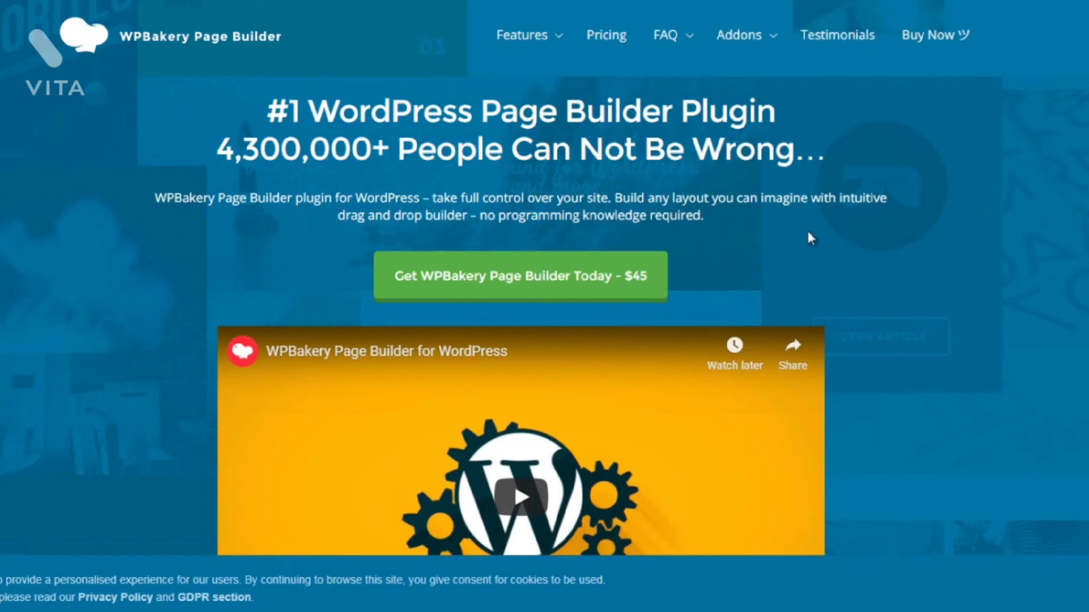
- Review the feature sections on the WPBakery Page Builder website, including themes, templates, skin builder, API, support, grid builder and responsive design
scroll(851, 213, down, 10)
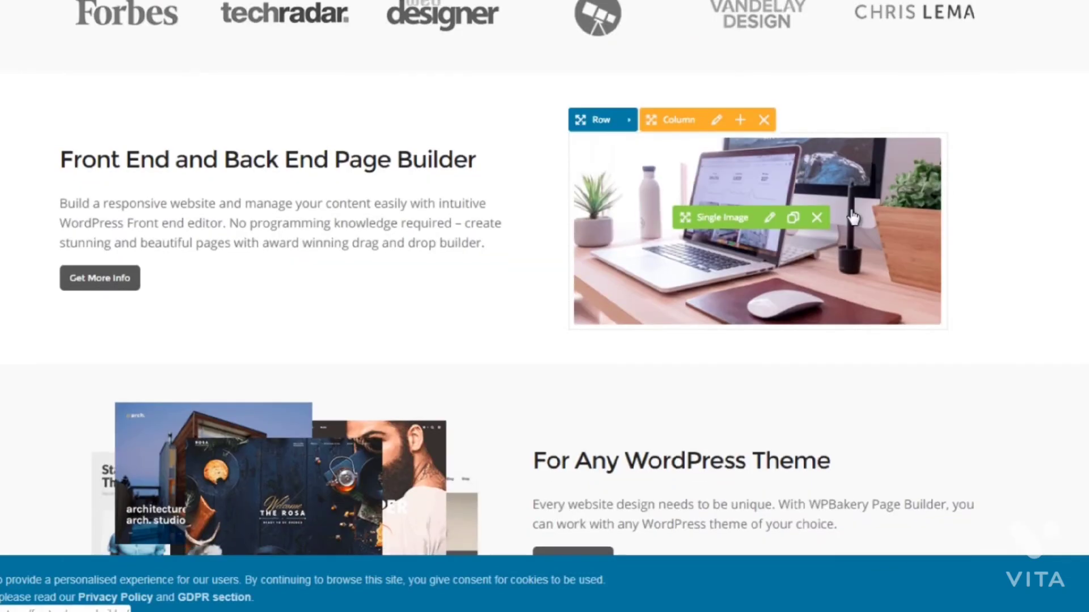
scroll(853, 217, up, 1)
scroll(852, 217, down, 5)
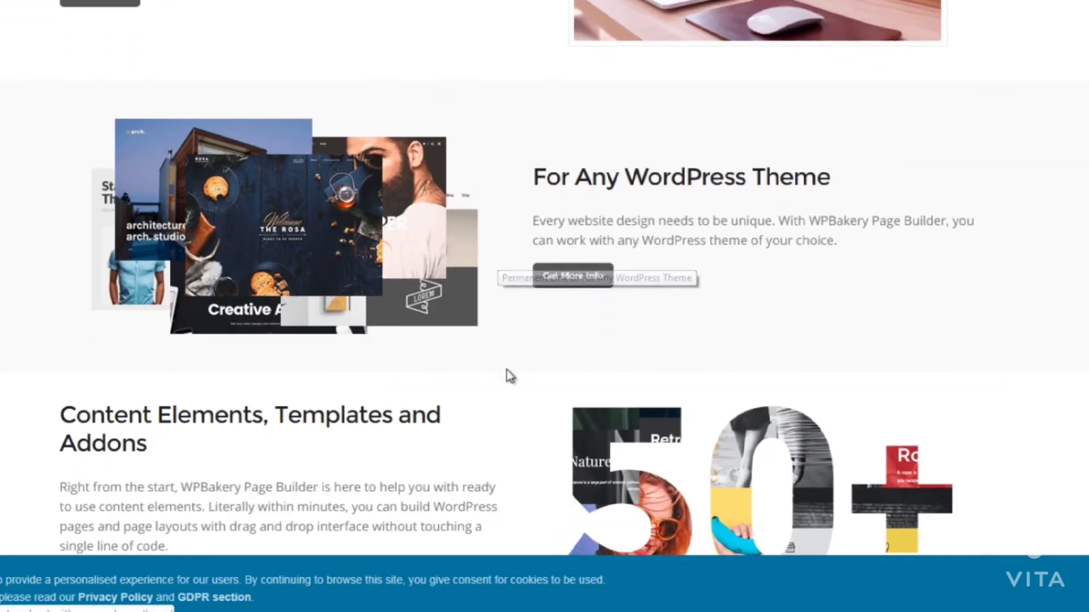
scroll(506, 399, down, 5)
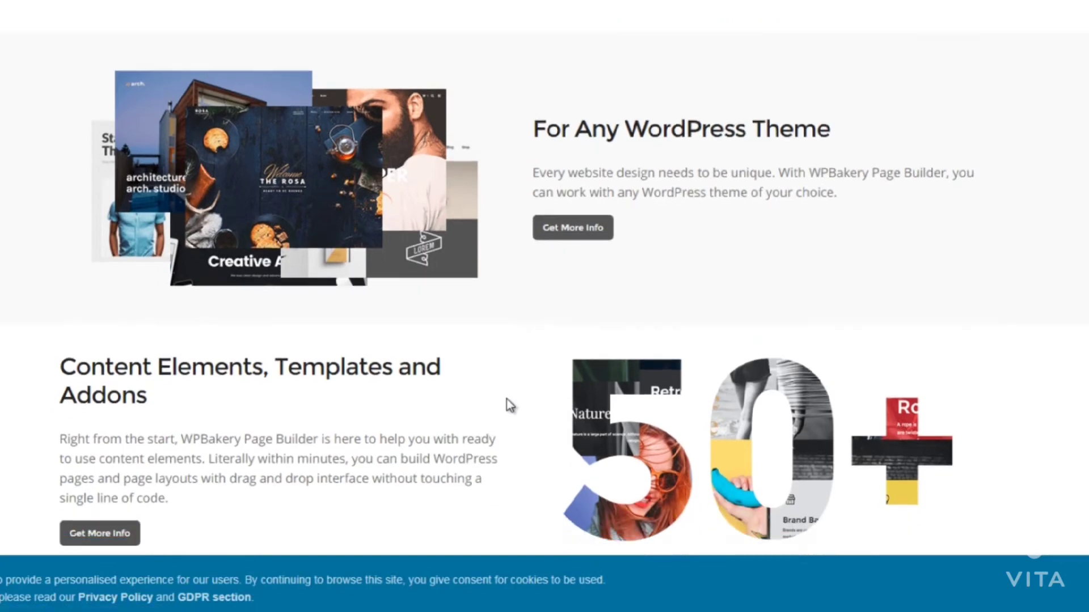
scroll(506, 399, down, 5)
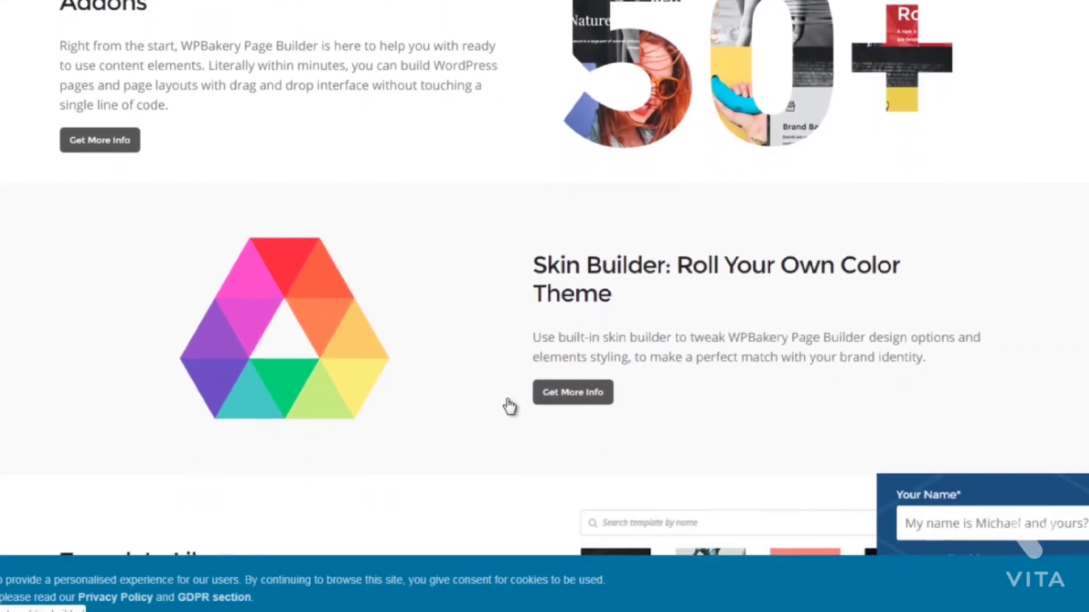
scroll(510, 405, down, 5)
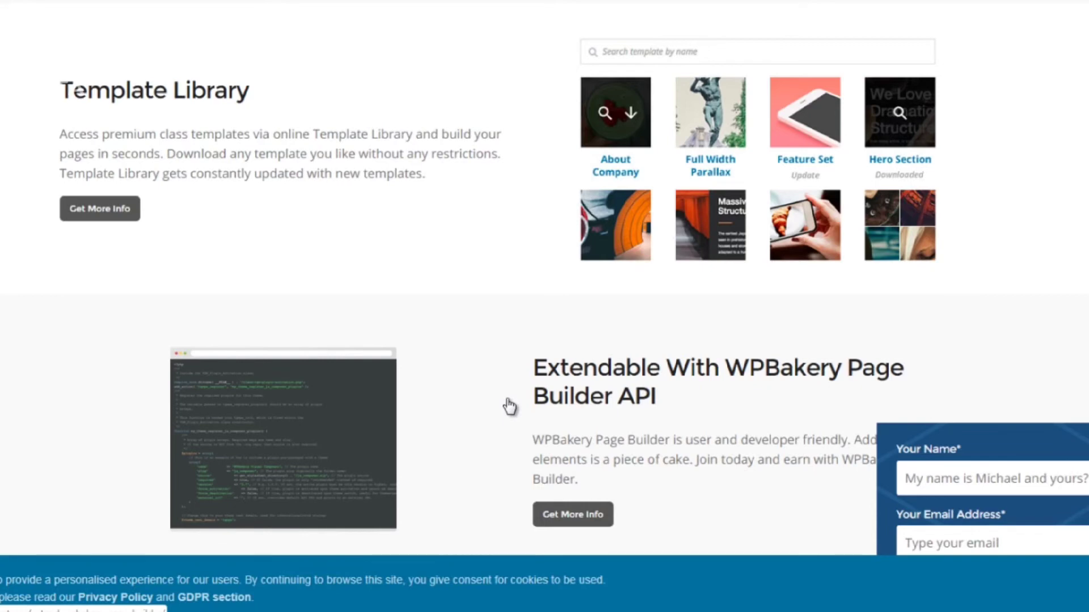
scroll(510, 406, down, 1)
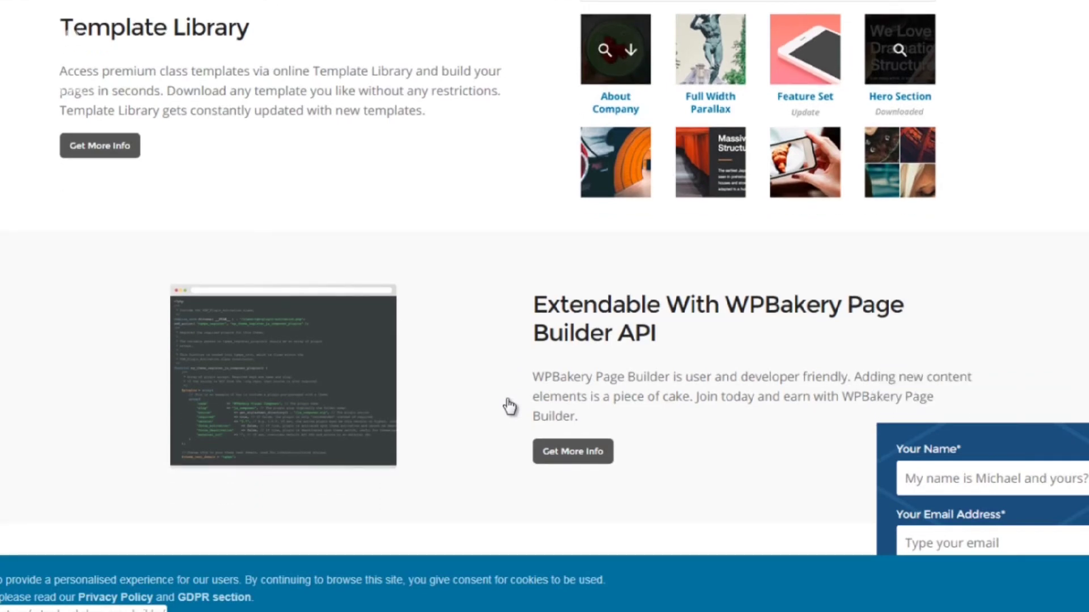
scroll(510, 406, down, 8)
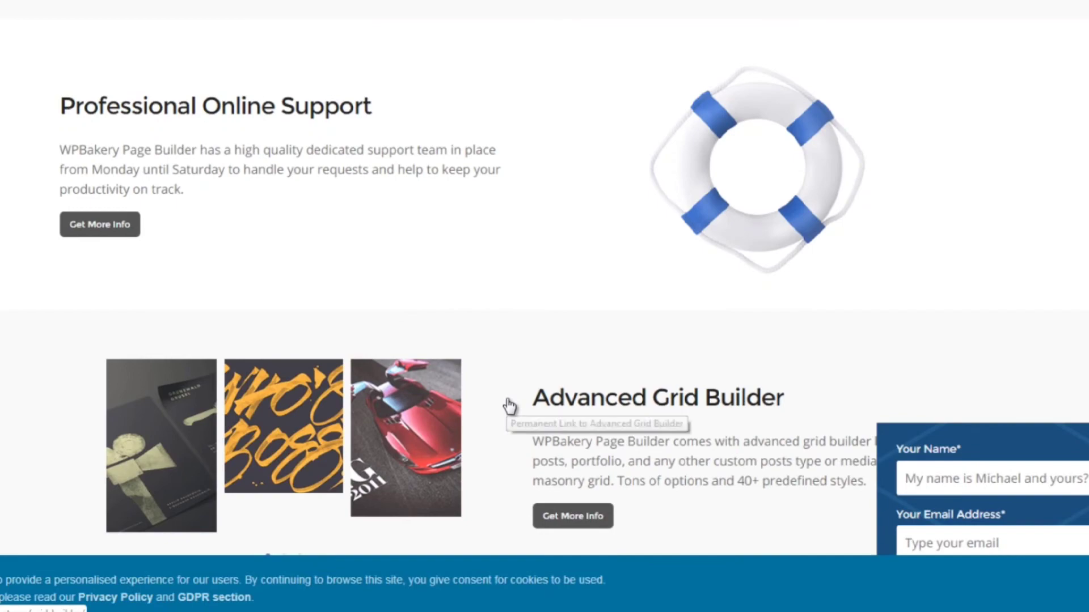
scroll(510, 406, down, 5)
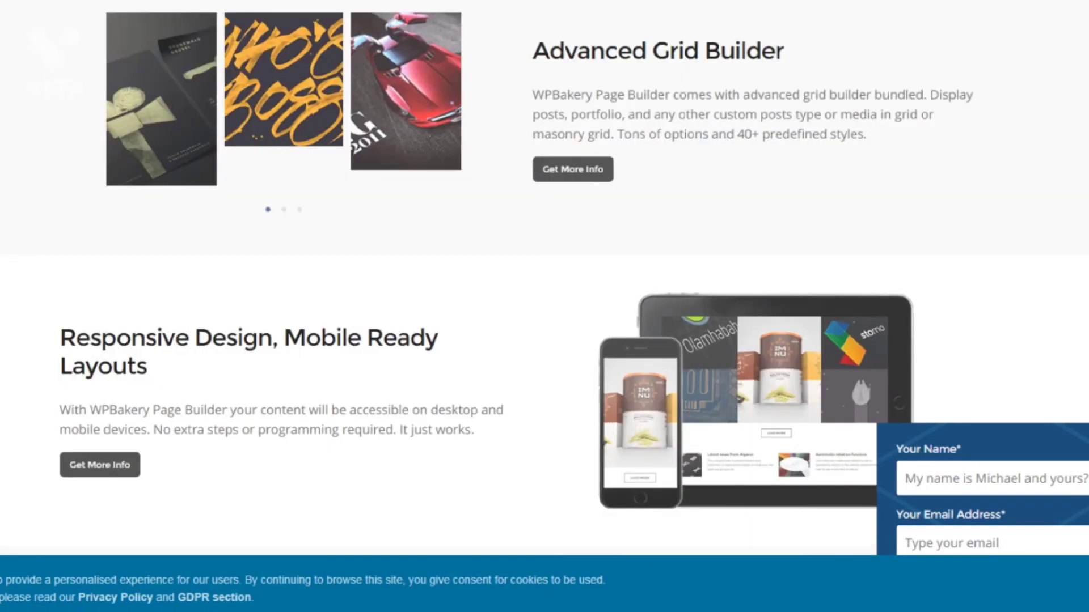
scroll(545, 278, up, 20)
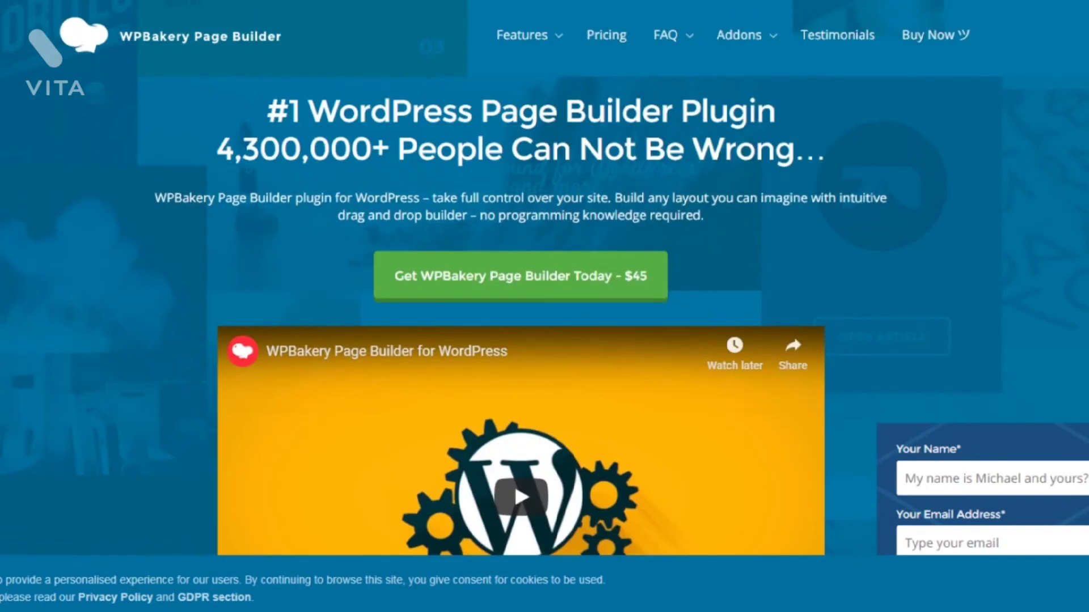
mouse_move(554, 35)
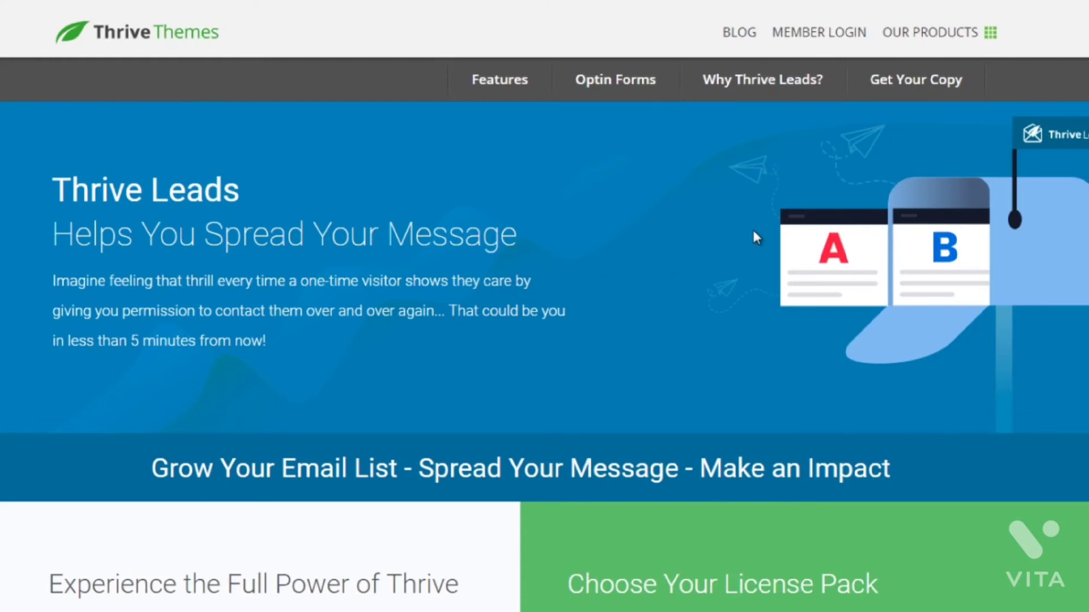
- Review the Thrive Leads page on the Thrive Themes website, covering its introduction, features, license packs, guarantees, customer reviews and FAQ
drag(265, 351, 52, 177)
scroll(545, 306, down, 3)
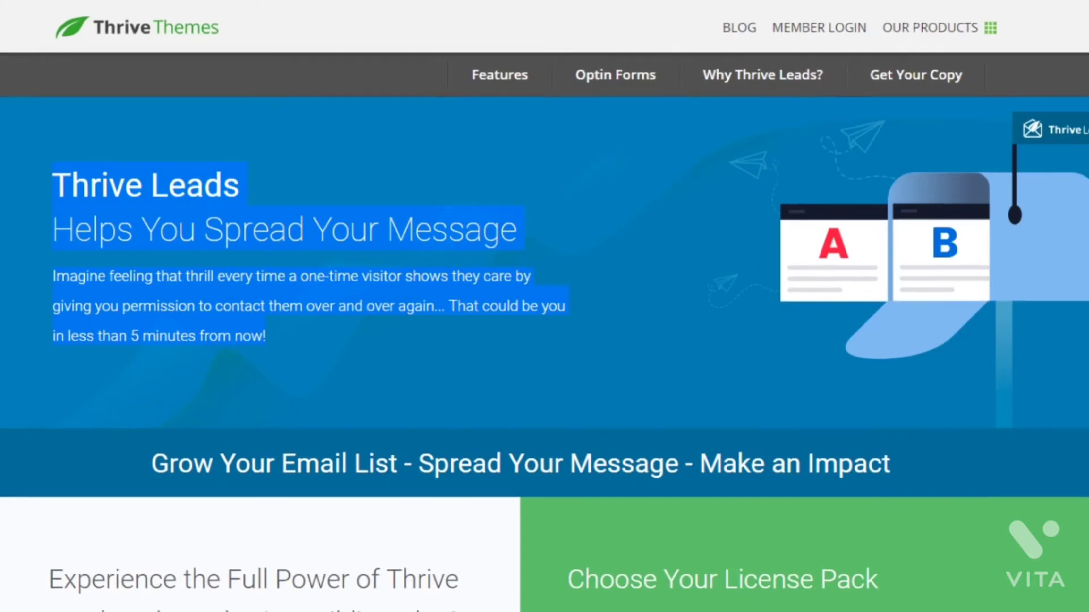
scroll(544, 307, down, 5)
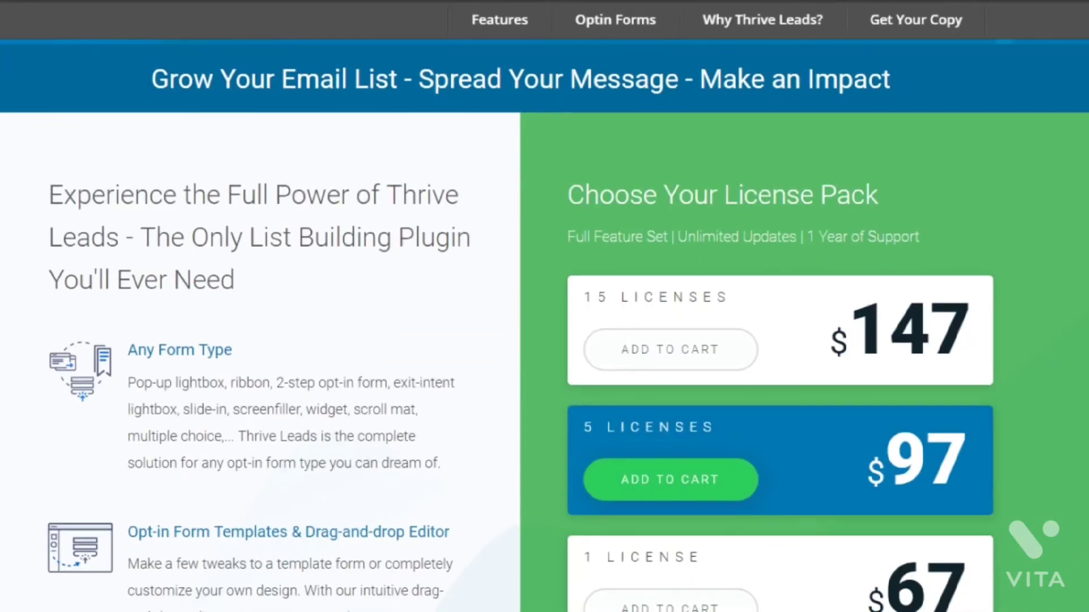
scroll(544, 306, down, 1)
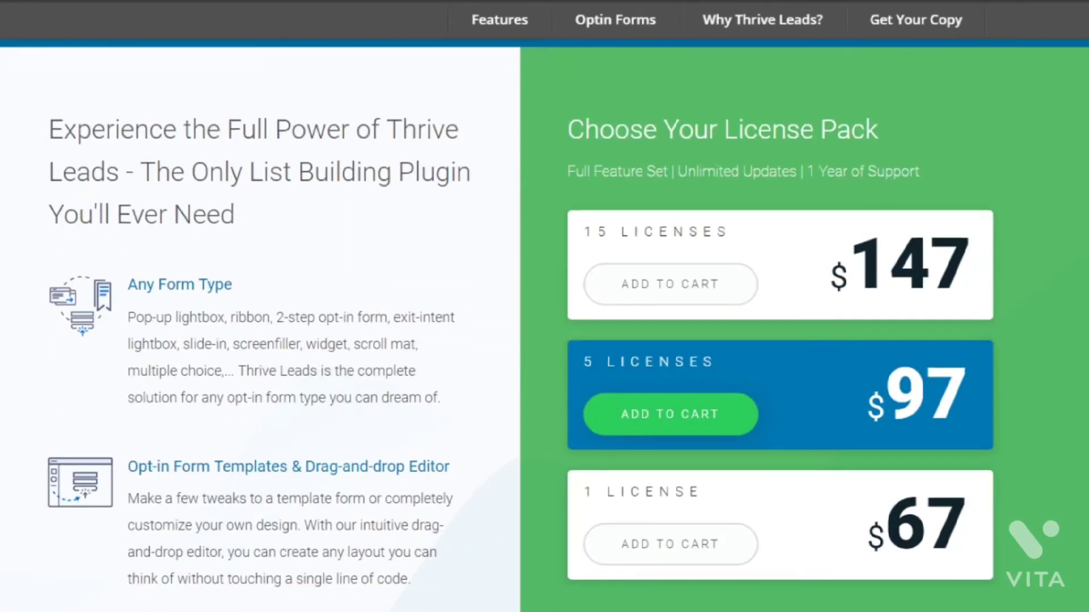
scroll(545, 307, down, 3)
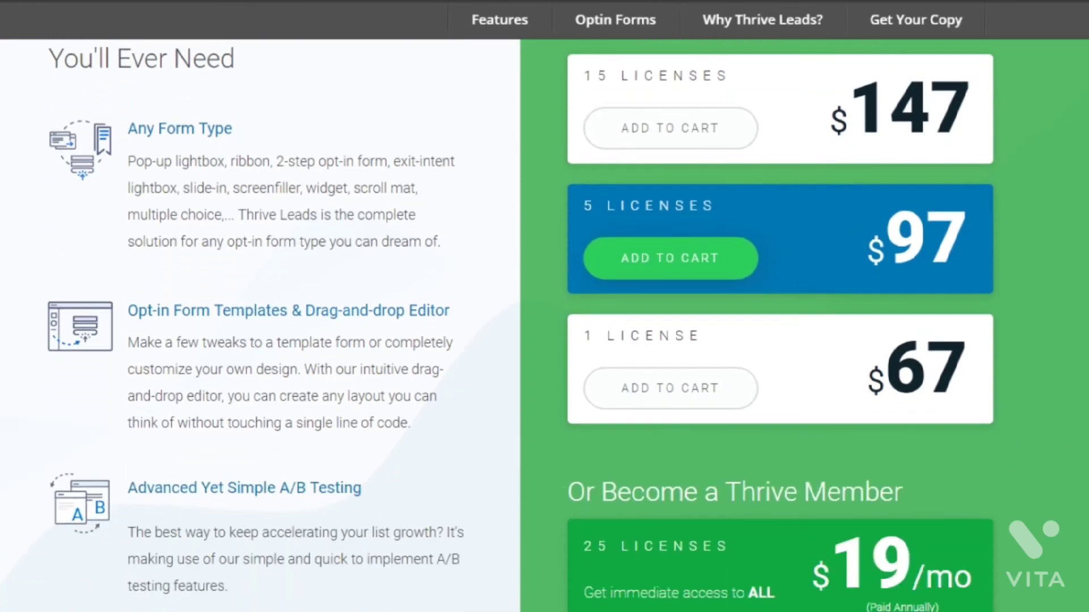
scroll(544, 306, down, 1)
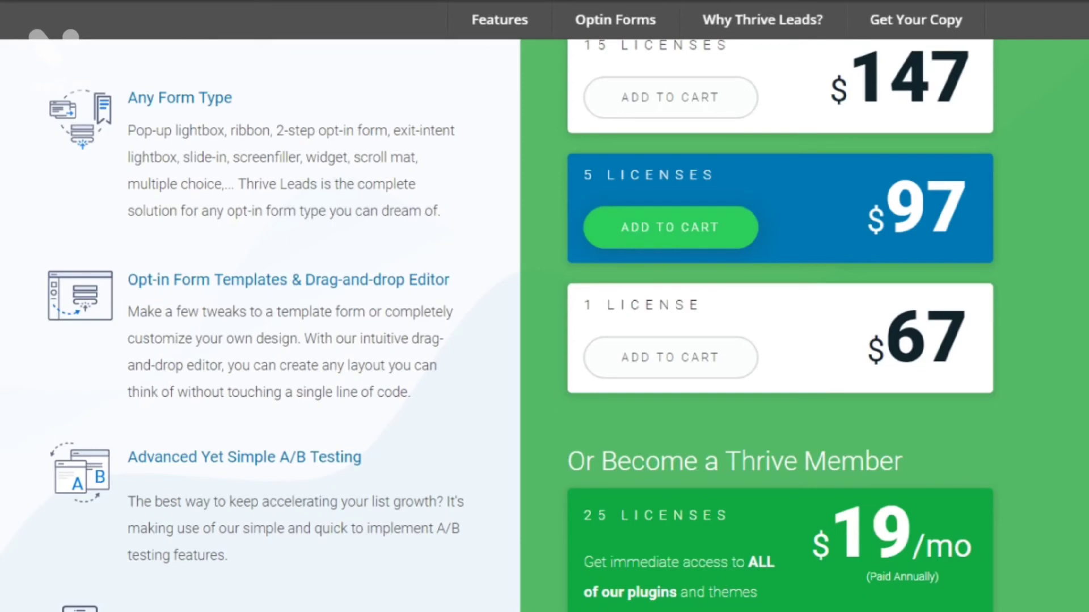
scroll(544, 317, down, 10)
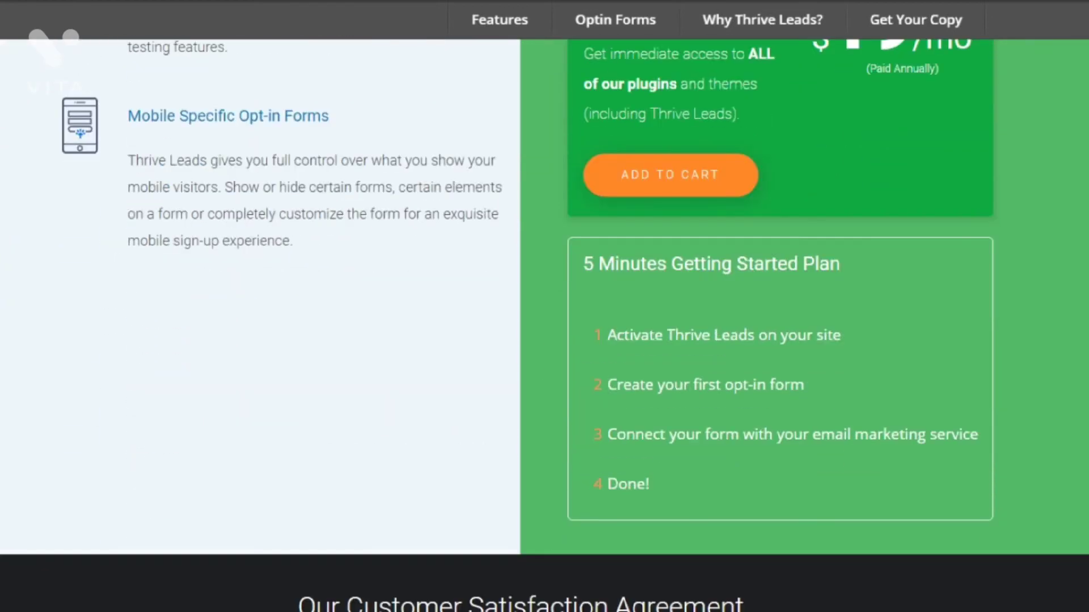
scroll(545, 317, down, 3)
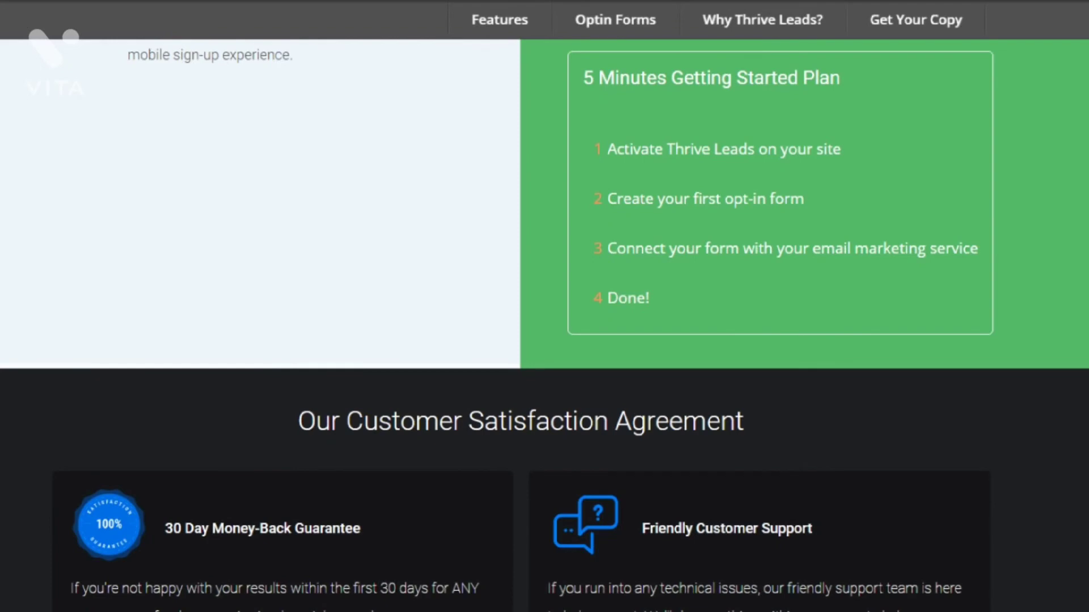
scroll(545, 317, down, 6)
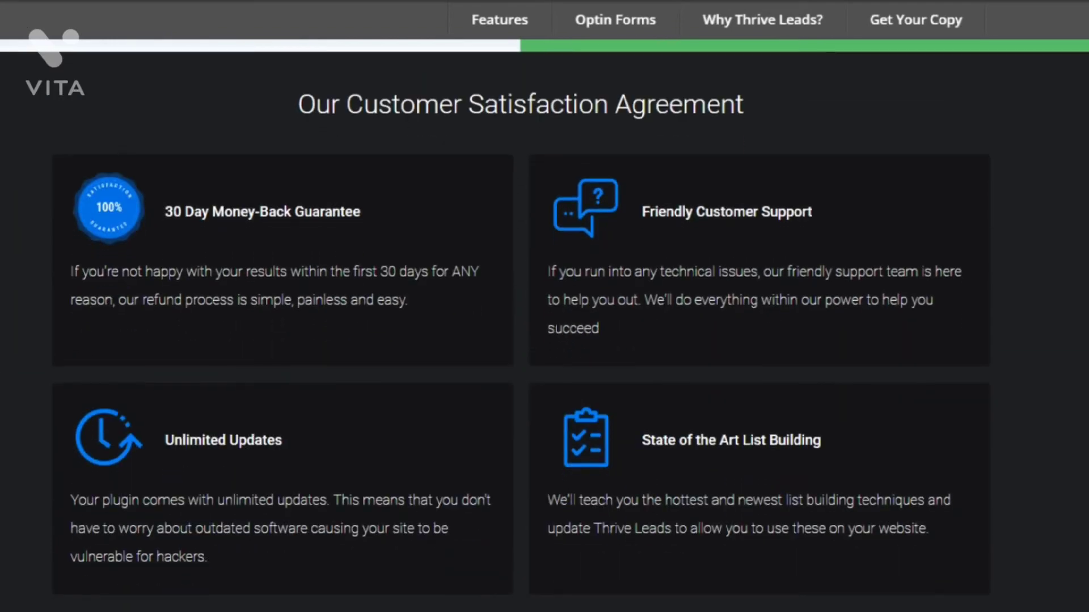
scroll(544, 317, down, 11)
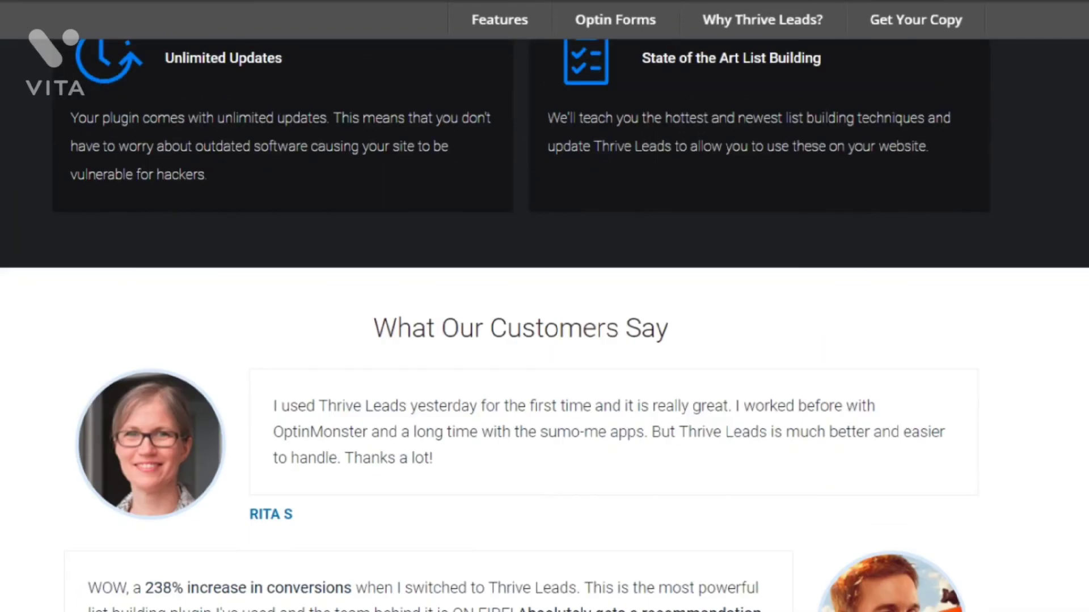
scroll(545, 318, down, 5)
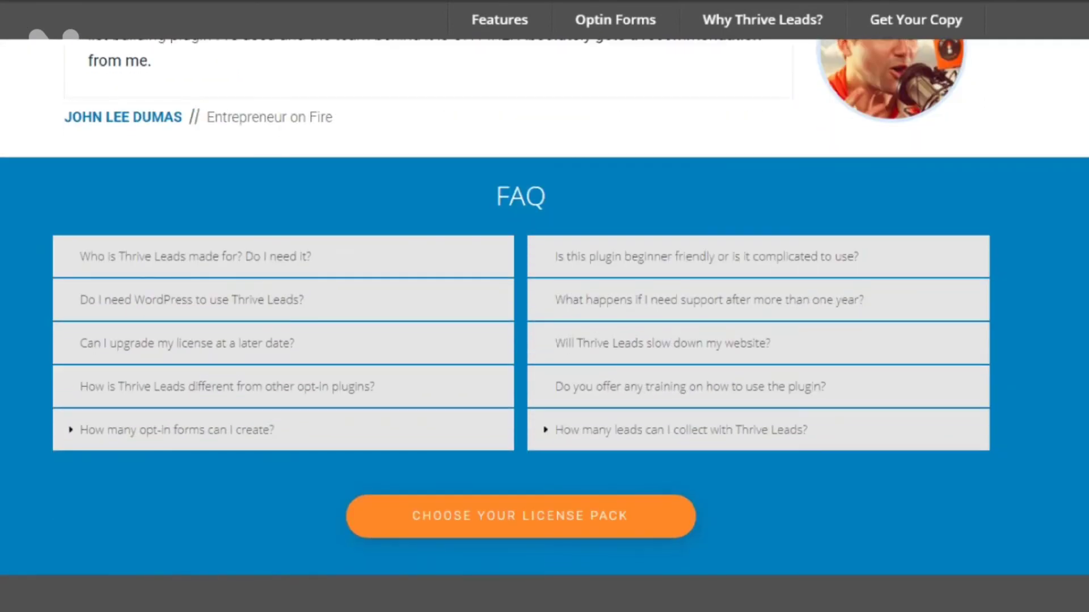
scroll(545, 318, down, 9)
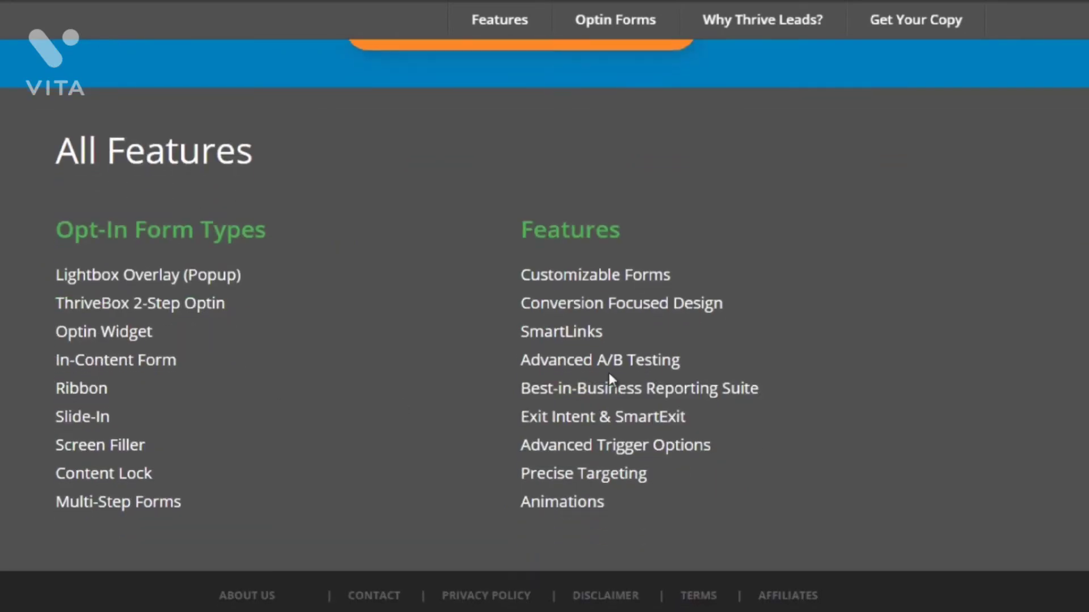
scroll(544, 317, up, 20)
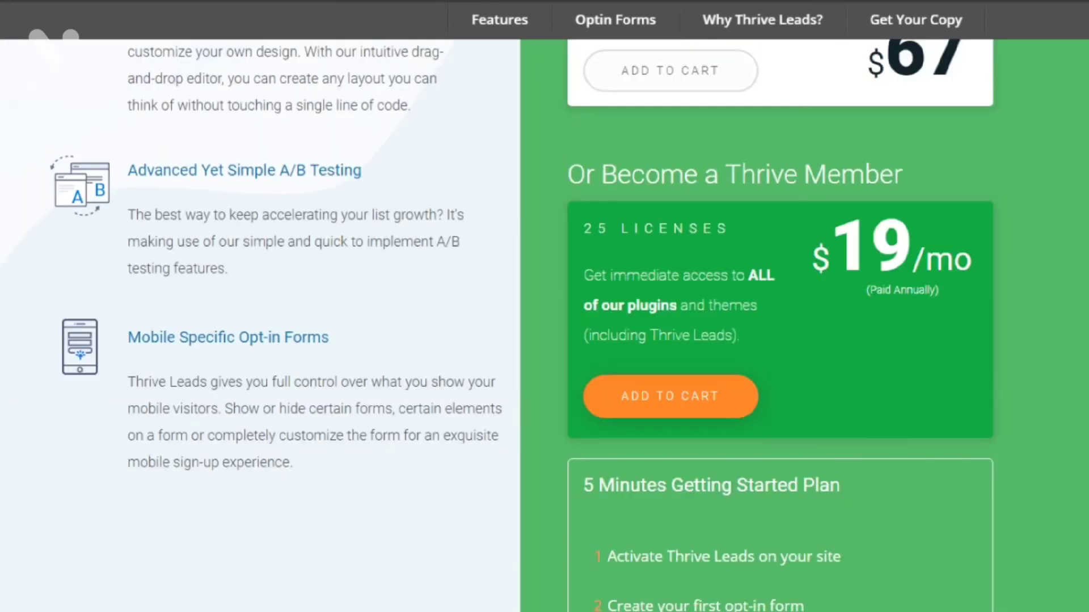
- Finish reviewing the Thrive Leads page, and examine the Elementor homepage's editor demos, design, marketing, development, showcase and user review sections
scroll(545, 317, down, 5)
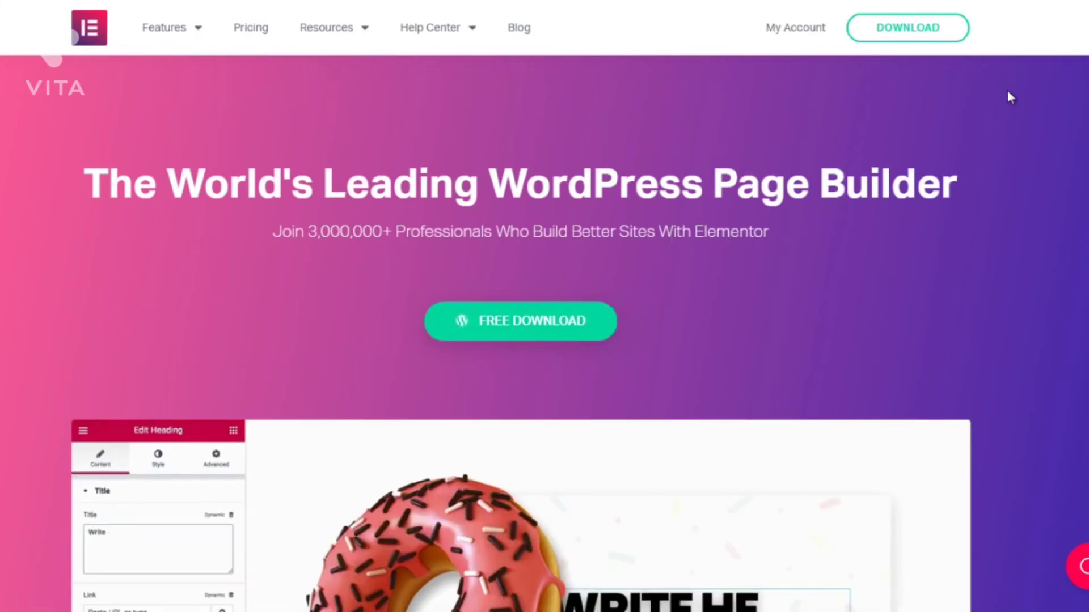
scroll(671, 238, down, 2)
scroll(520, 333, down, 3)
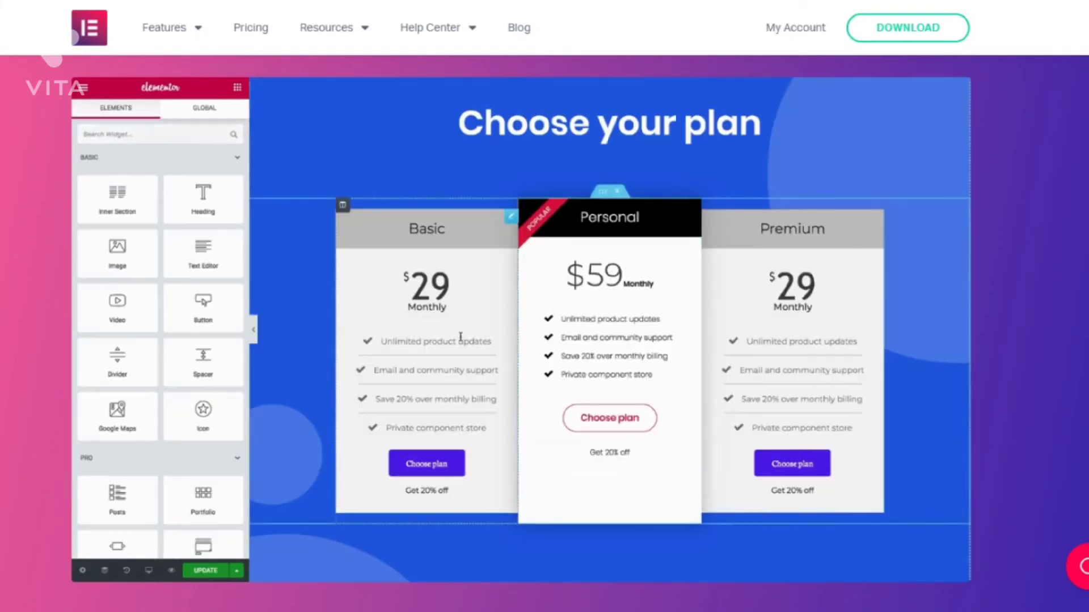
scroll(544, 317, down, 2)
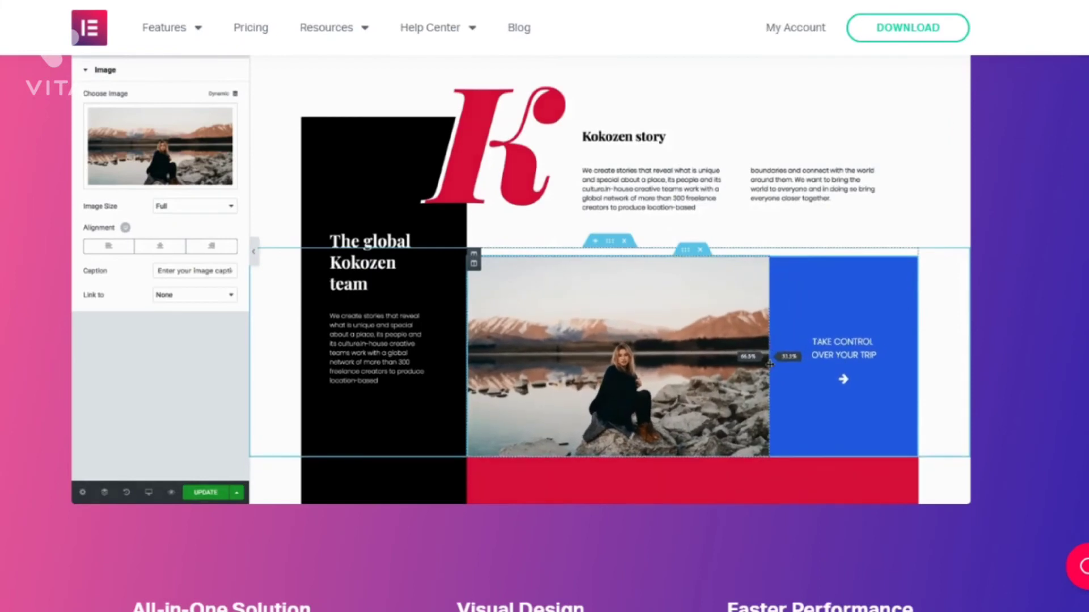
scroll(545, 341, down, 10)
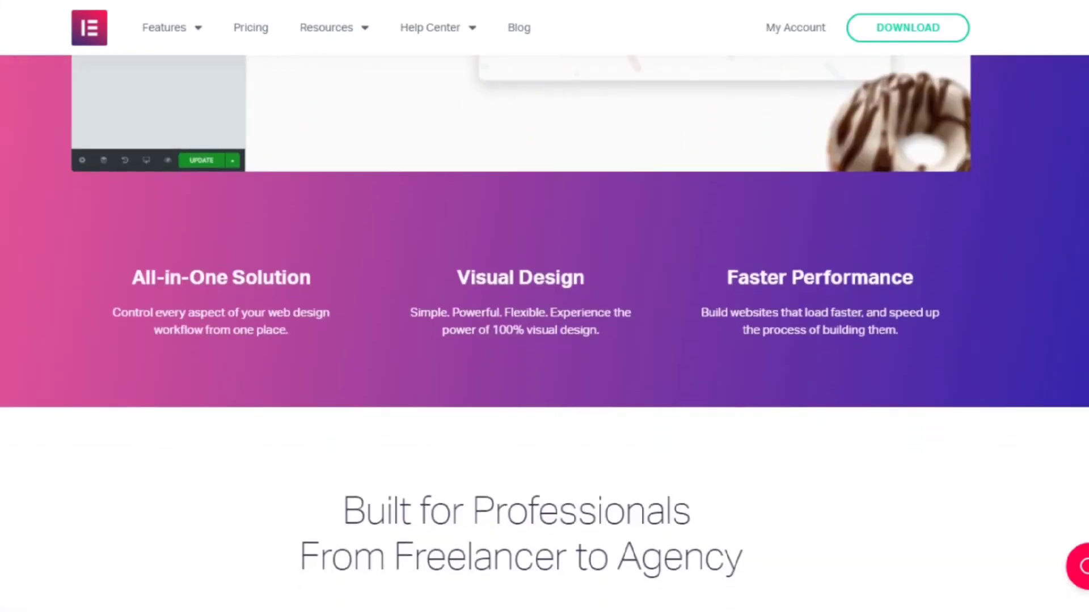
scroll(544, 340, down, 2)
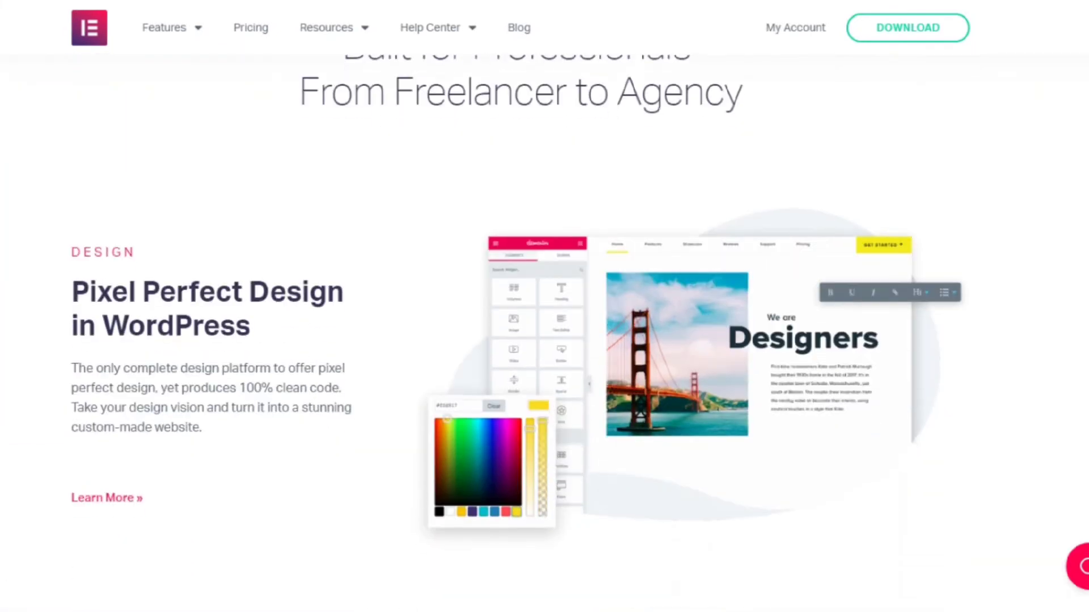
scroll(544, 341, up, 1)
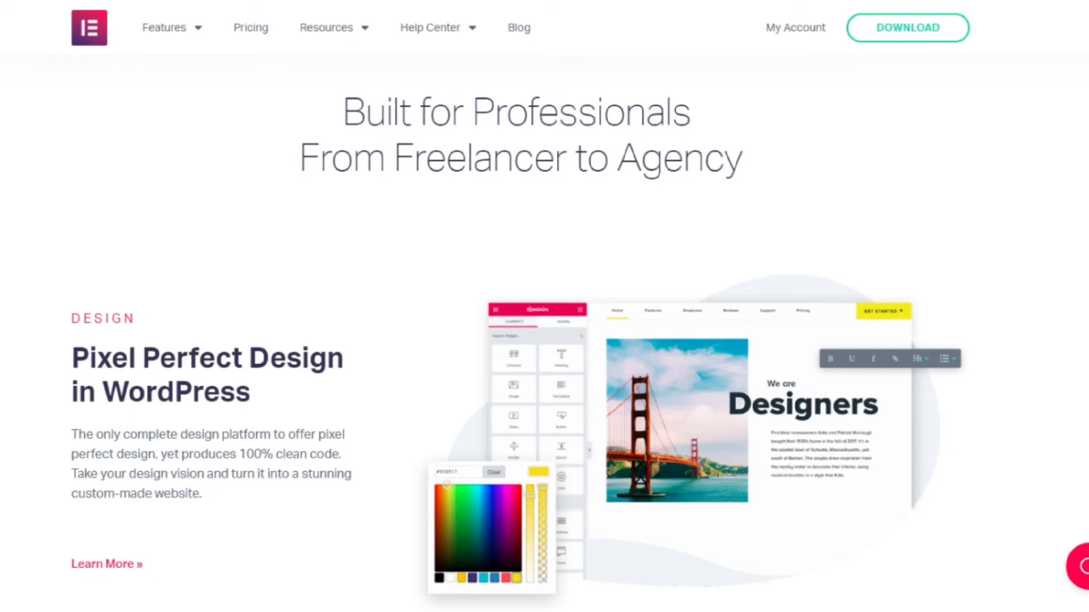
scroll(544, 333, down, 10)
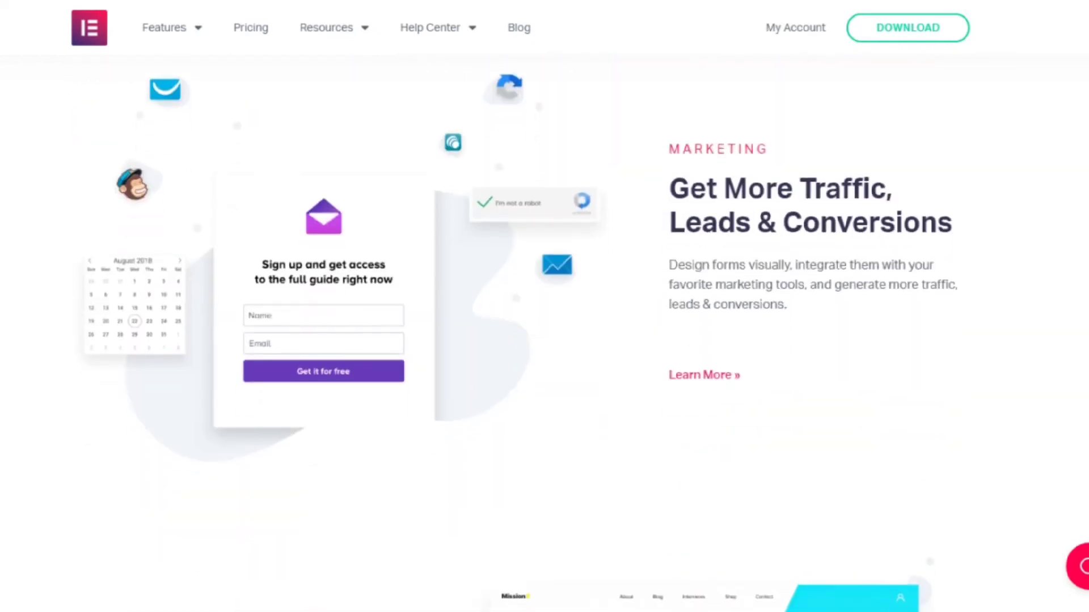
scroll(545, 334, down, 1)
scroll(544, 334, up, 1)
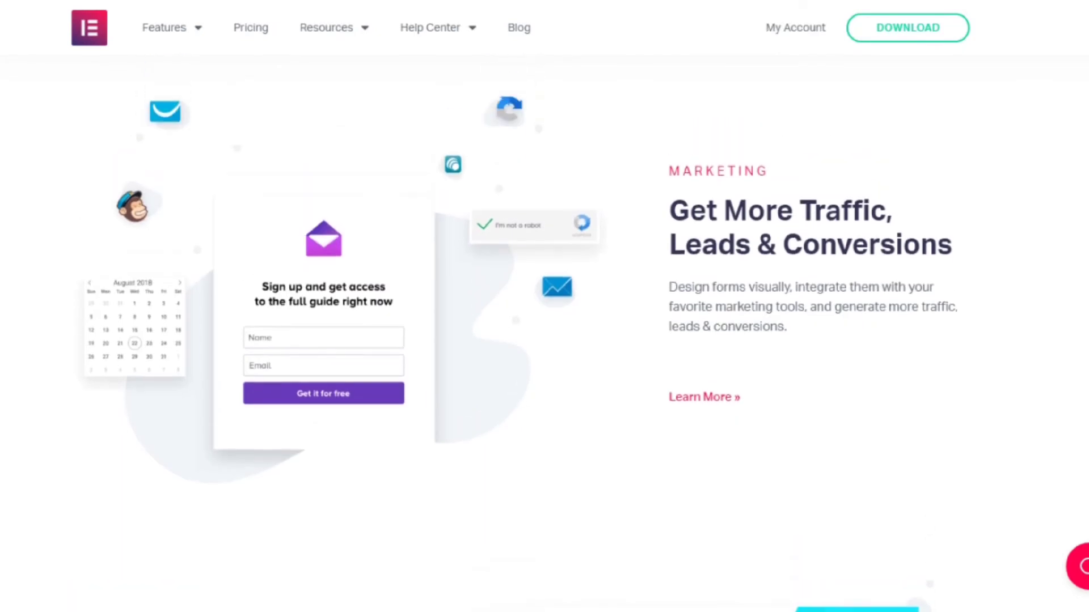
scroll(544, 334, down, 7)
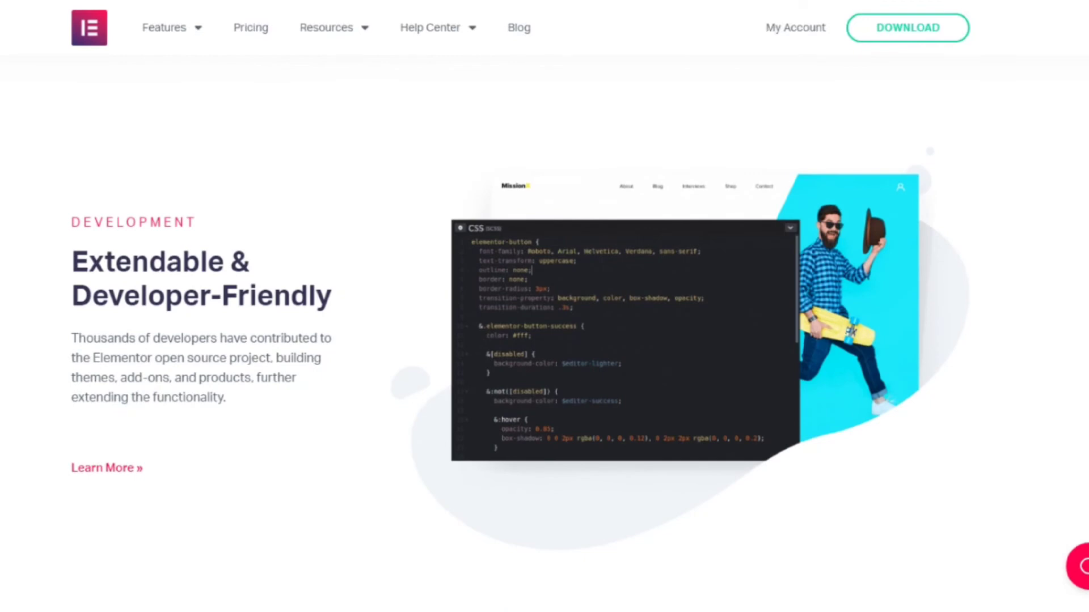
scroll(545, 334, down, 1)
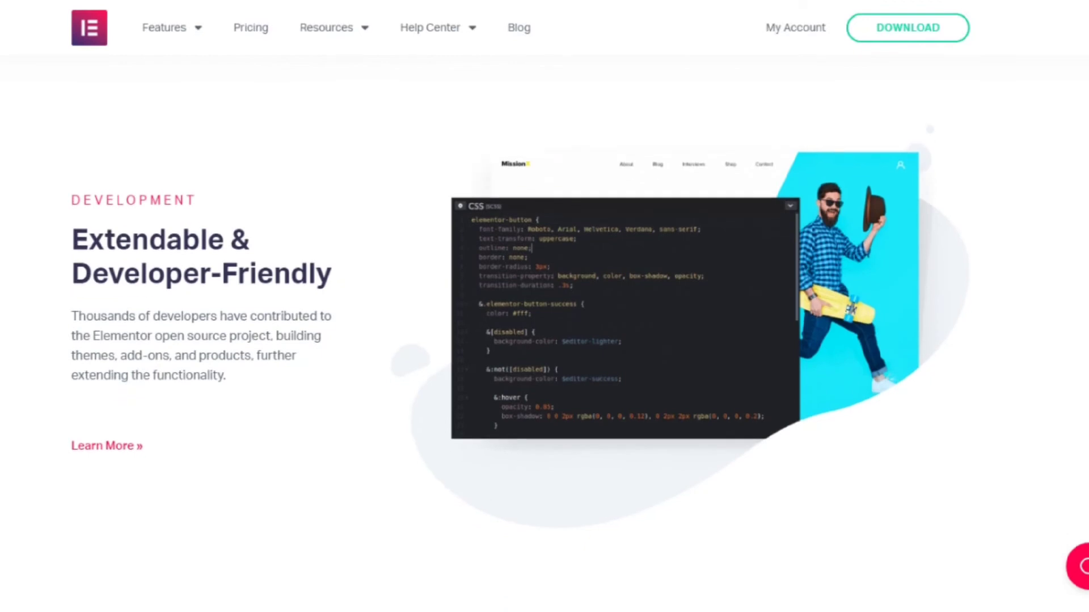
scroll(544, 334, down, 6)
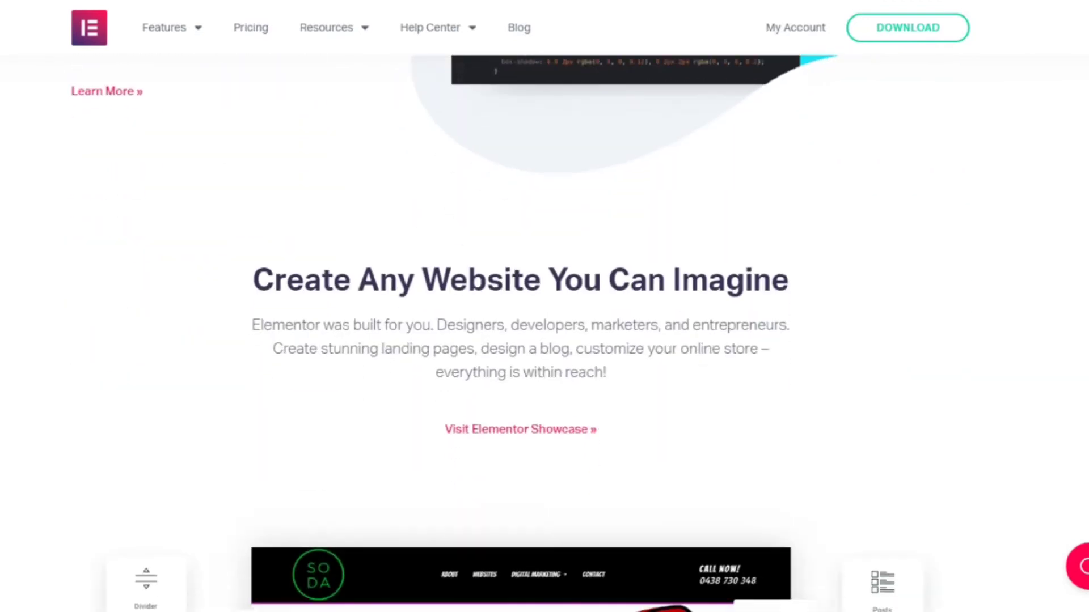
scroll(544, 334, down, 7)
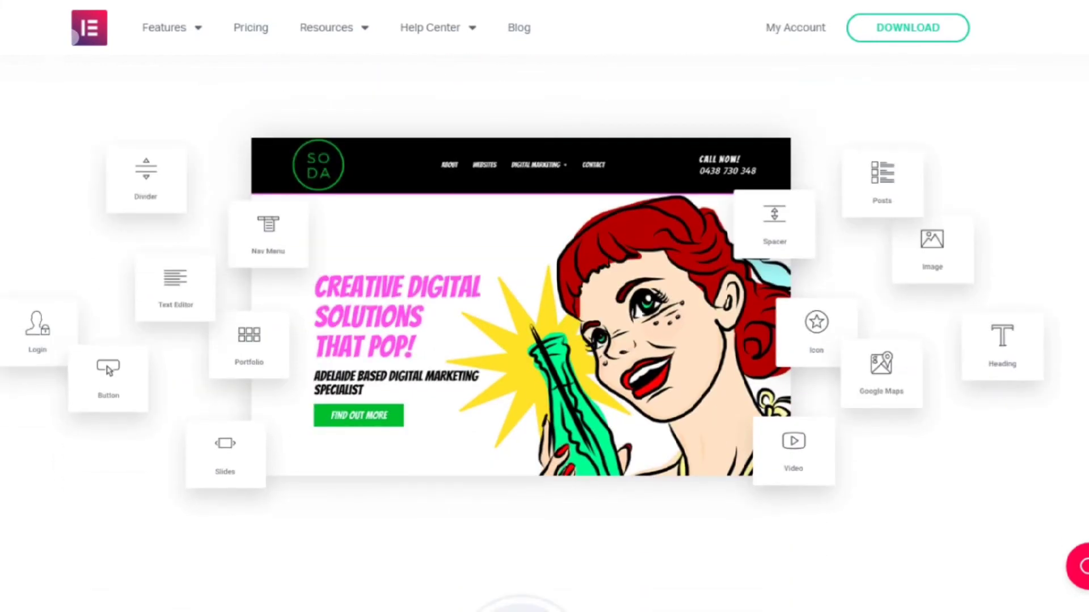
scroll(545, 334, down, 12)
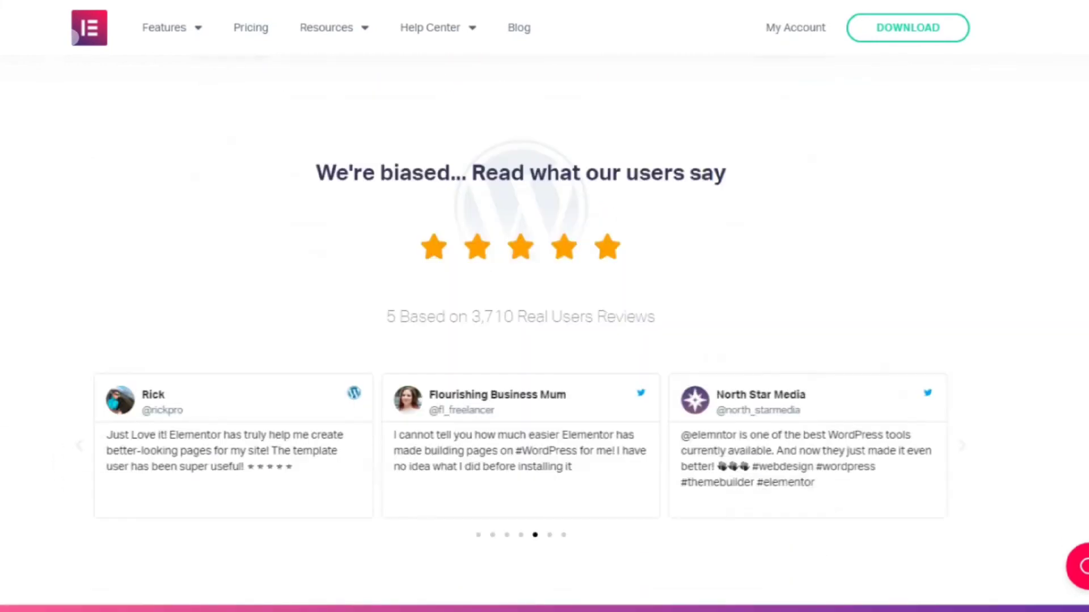
scroll(544, 334, down, 14)
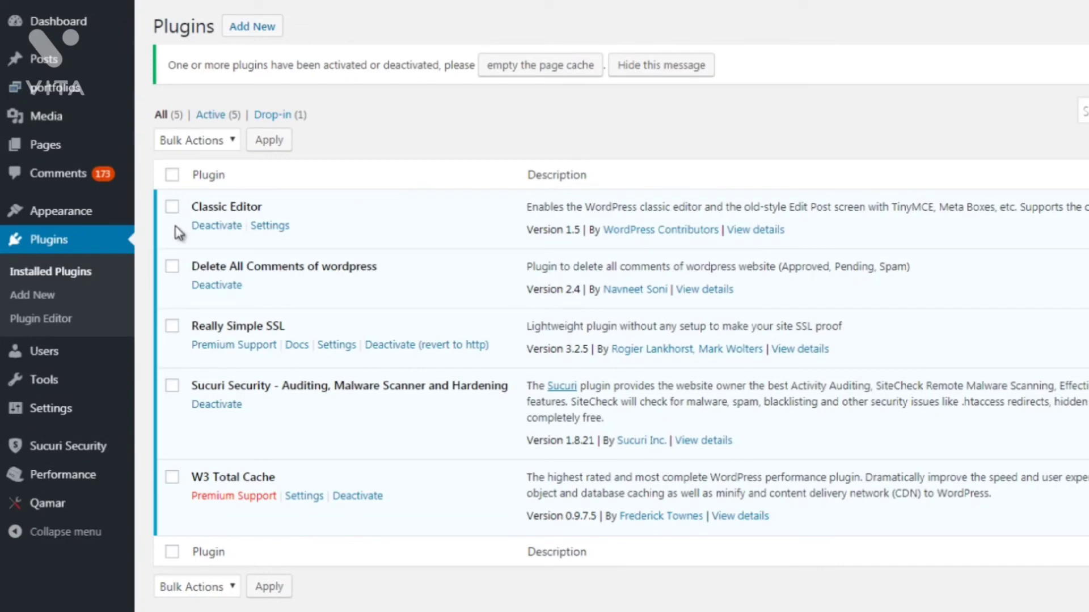
- Deactivate the Classic Editor plugin, and search for "elementor" among new plugins to install Elementor Page Builder
click(207, 229)
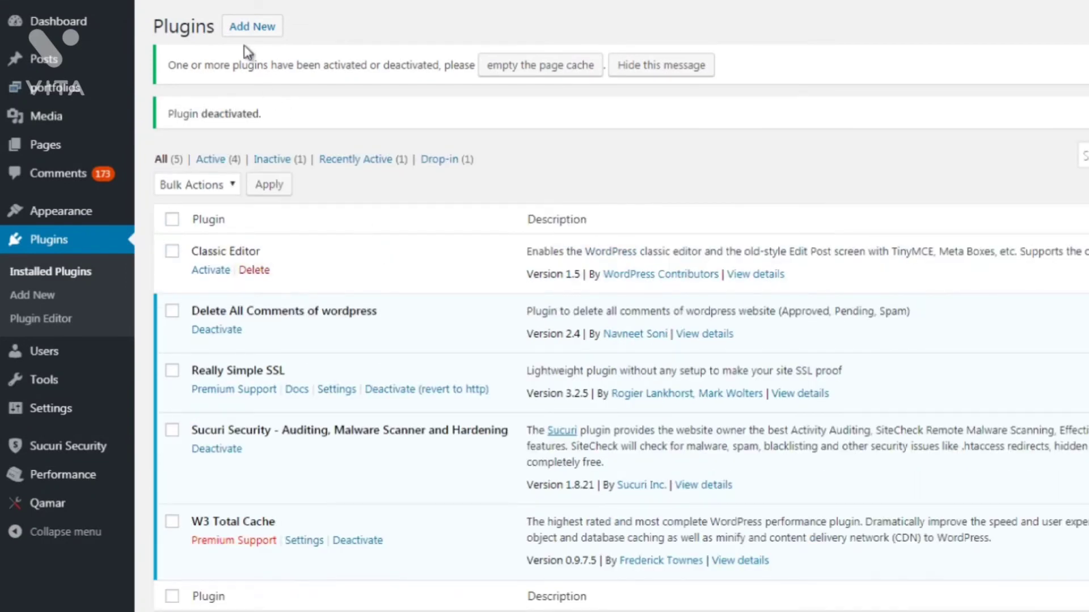
click(250, 37)
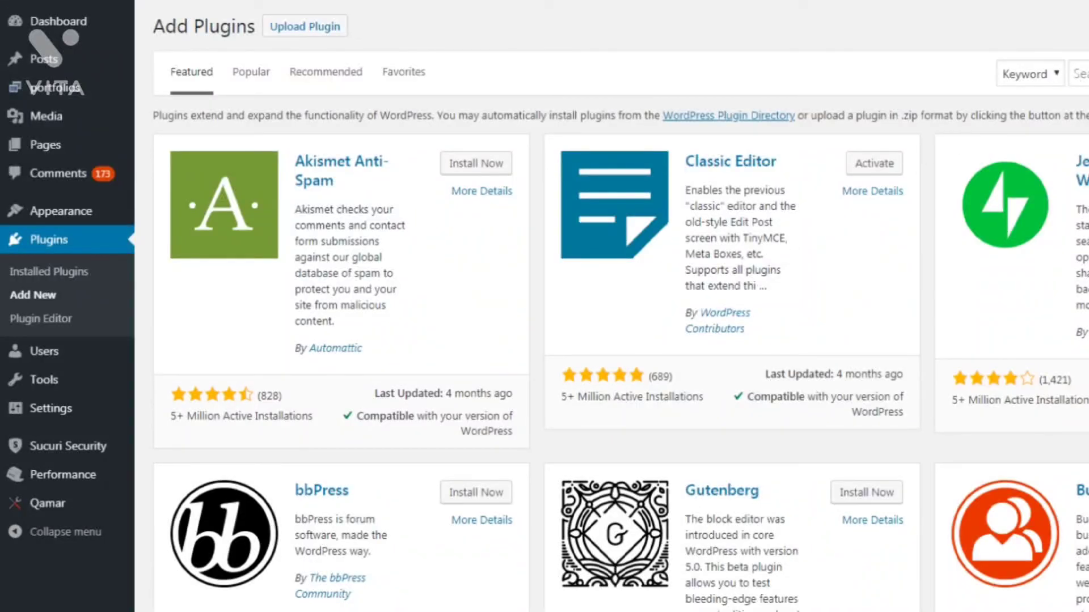
click(1077, 74)
text(ele)
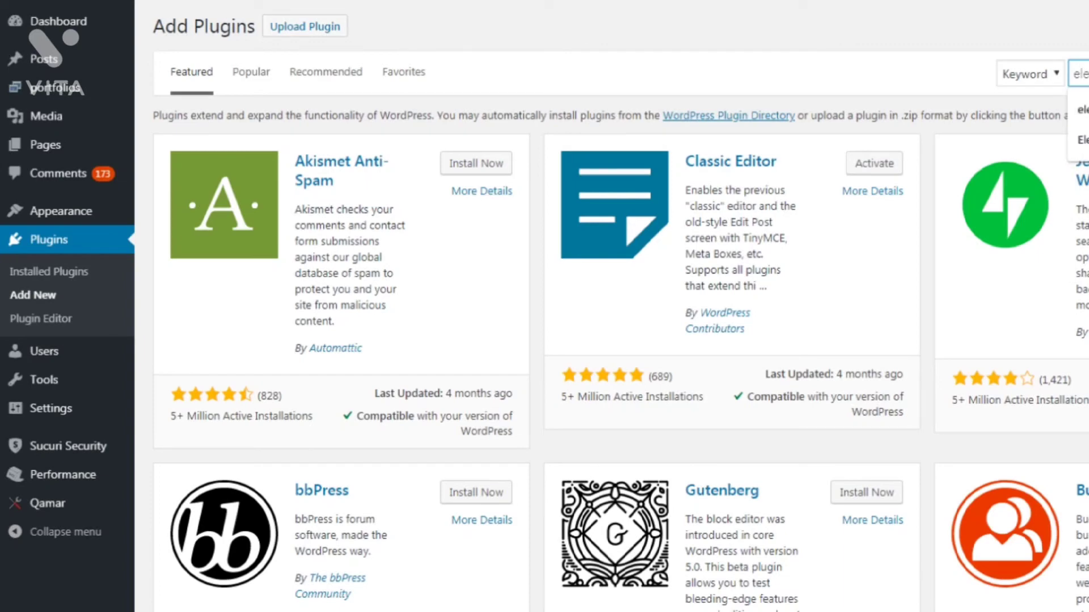
text(mentor)
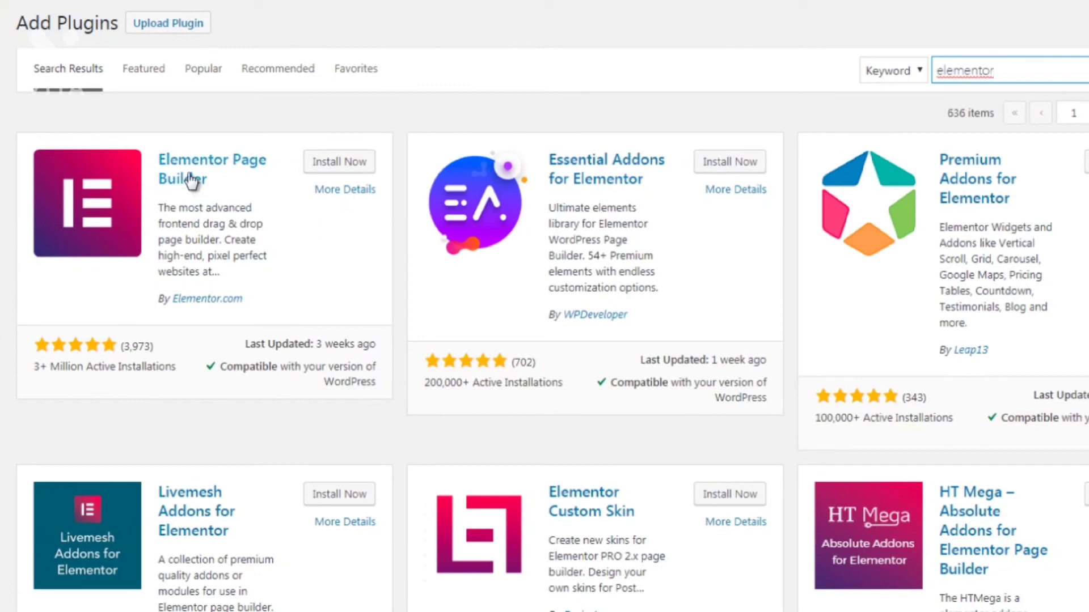
click(328, 166)
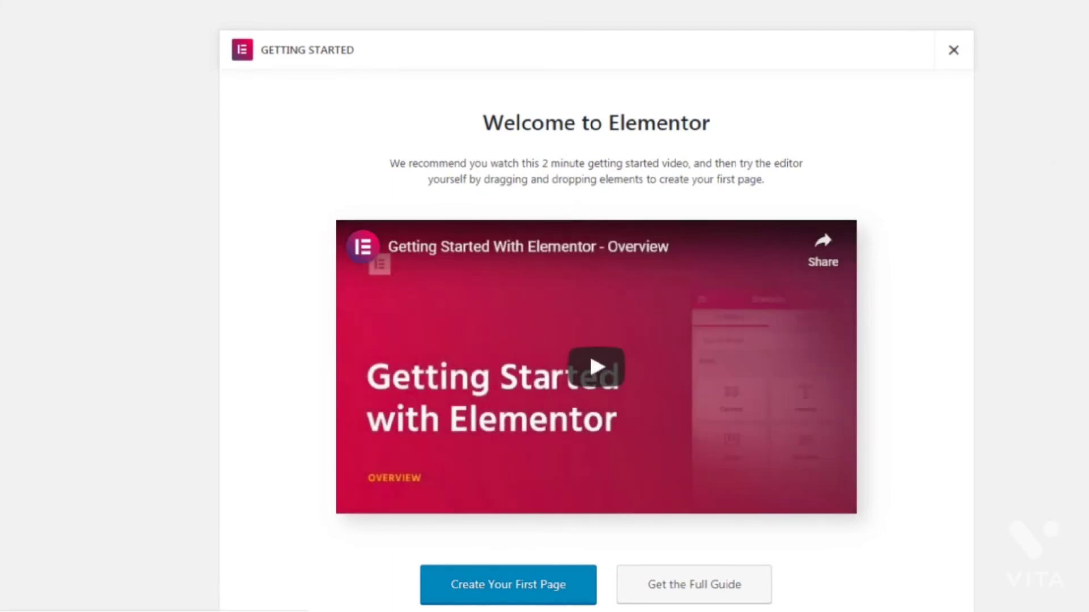
- Create a first page from Elementor's Getting Started screen
scroll(596, 351, down, 2)
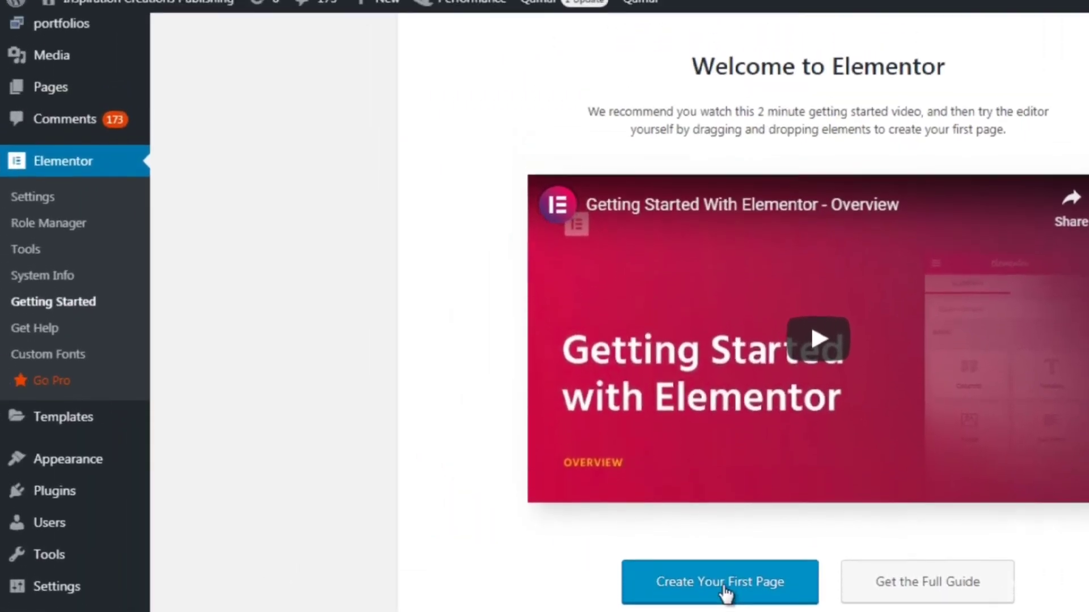
click(578, 527)
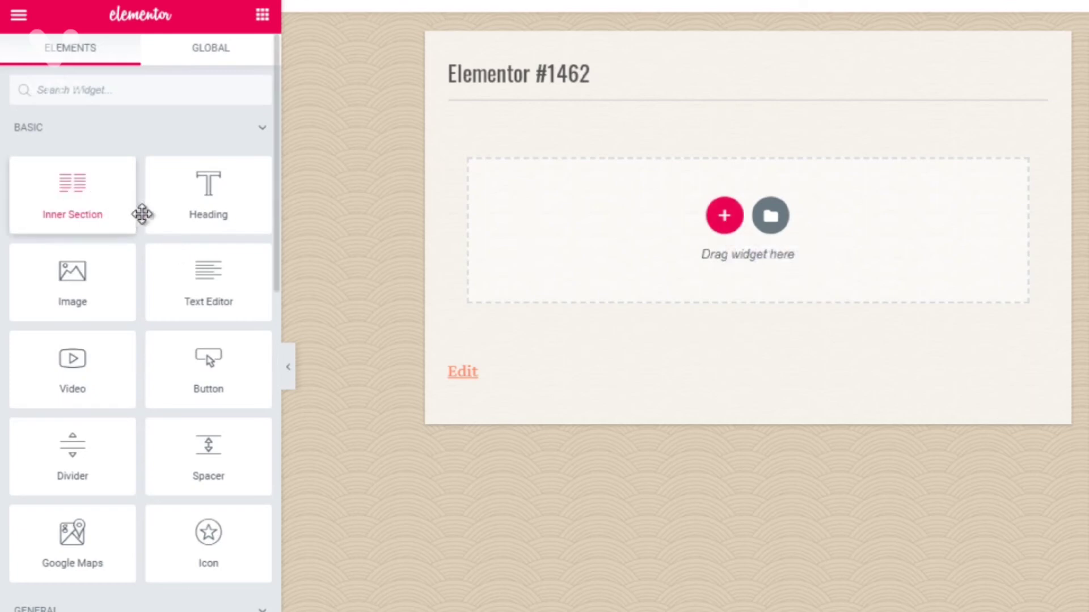
- Browse the Basic and General widgets and add a Progress Bar widget to the empty page
drag(275, 234, 274, 268)
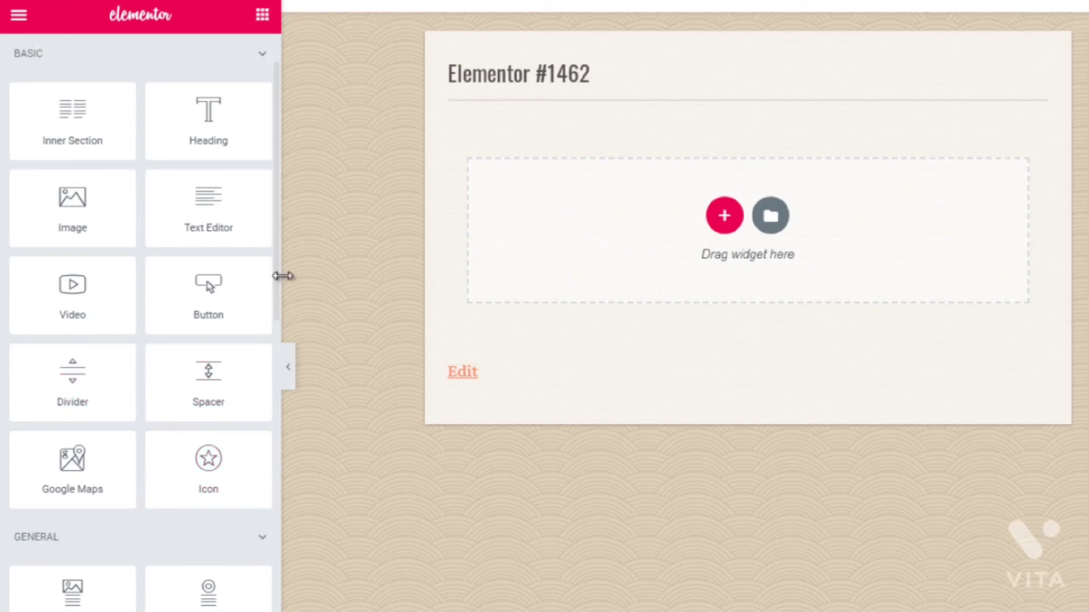
scroll(270, 341, down, 3)
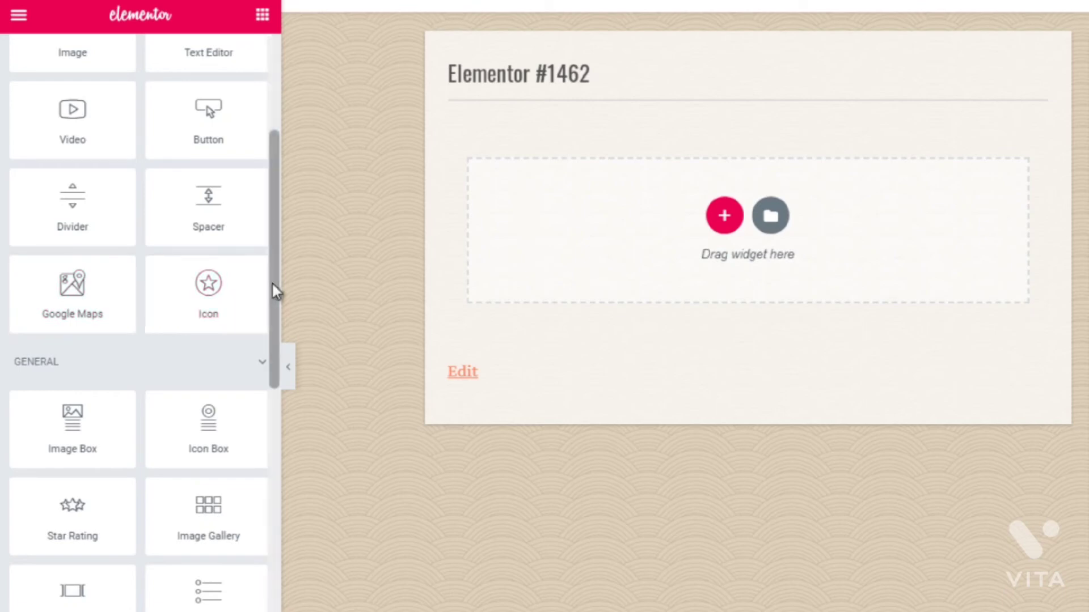
drag(273, 290, 272, 366)
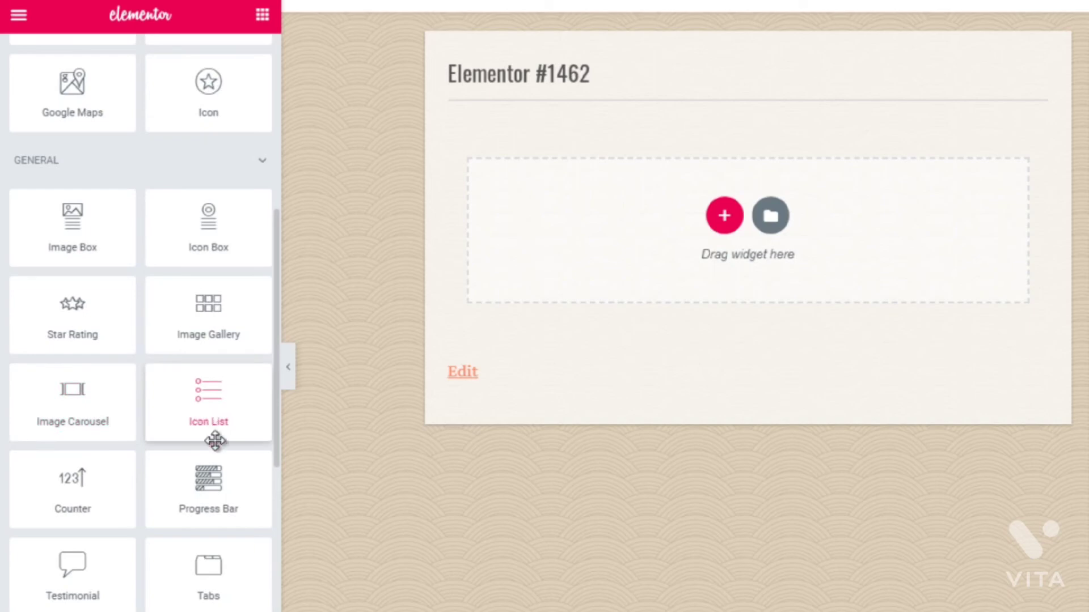
drag(273, 405, 275, 452)
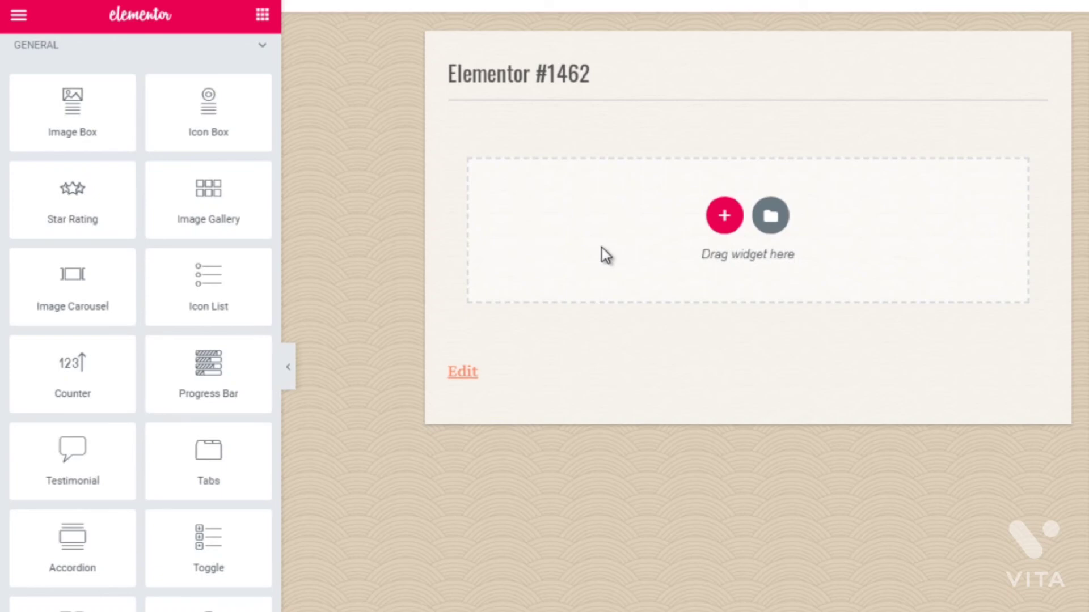
drag(236, 377, 757, 210)
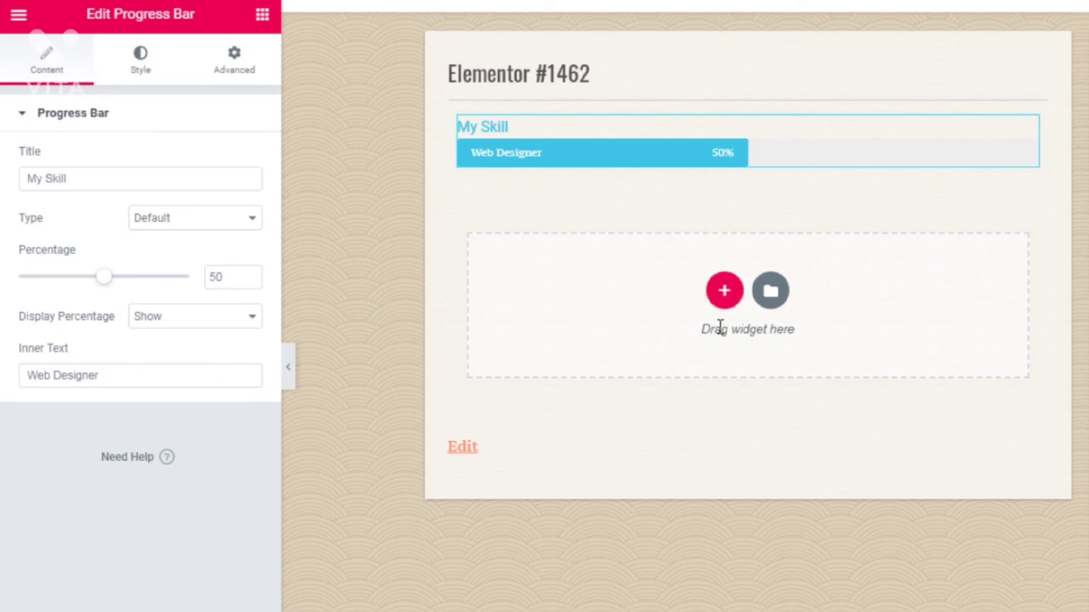
- Add a section with two equal columns below the progress bar and place a Heading widget in its first column
click(728, 300)
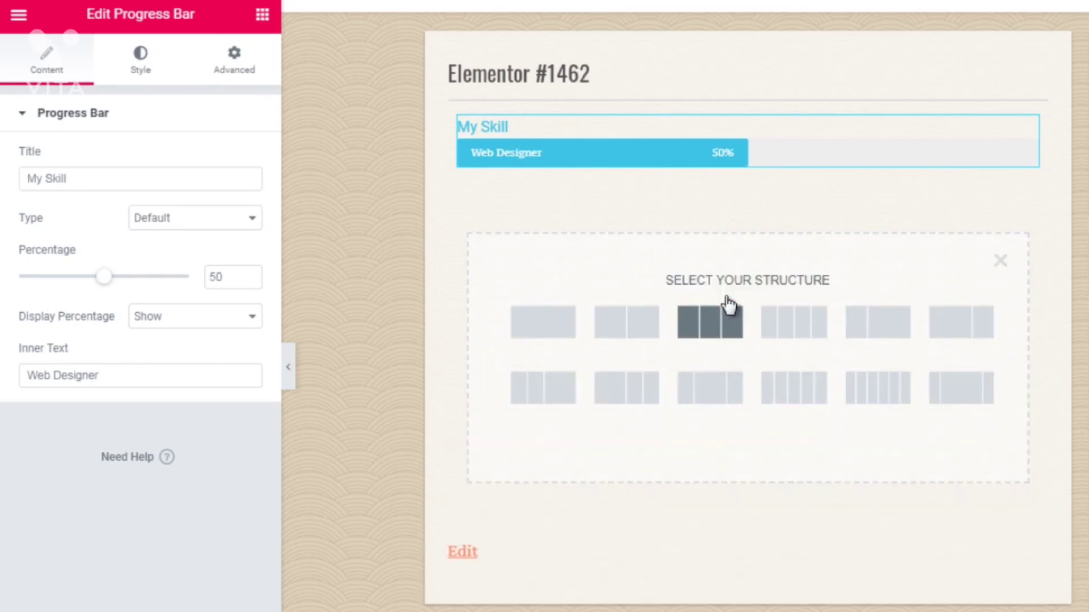
click(612, 331)
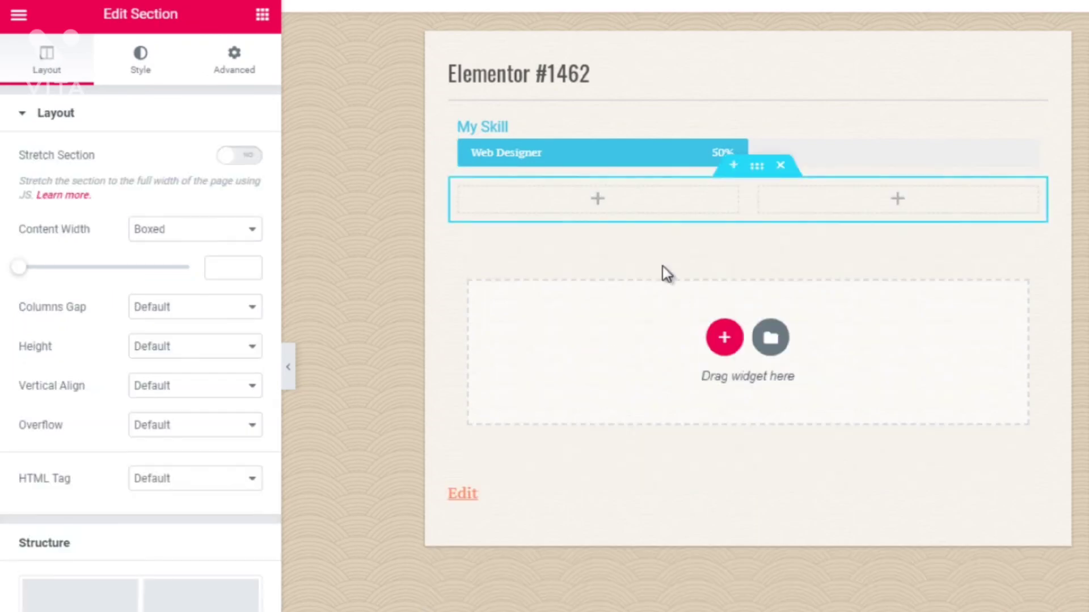
click(599, 200)
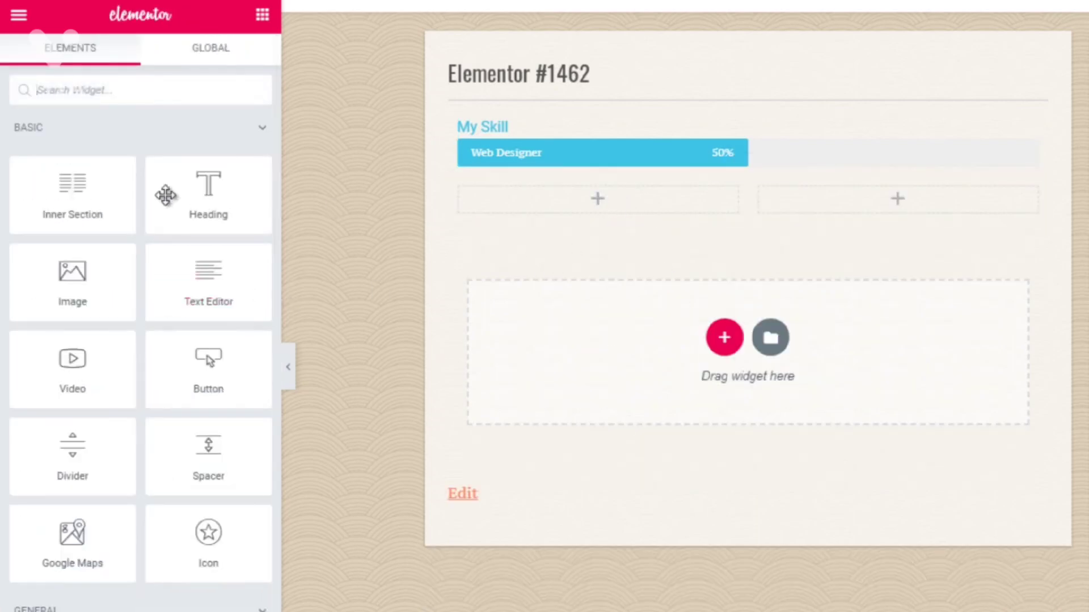
drag(228, 199, 542, 209)
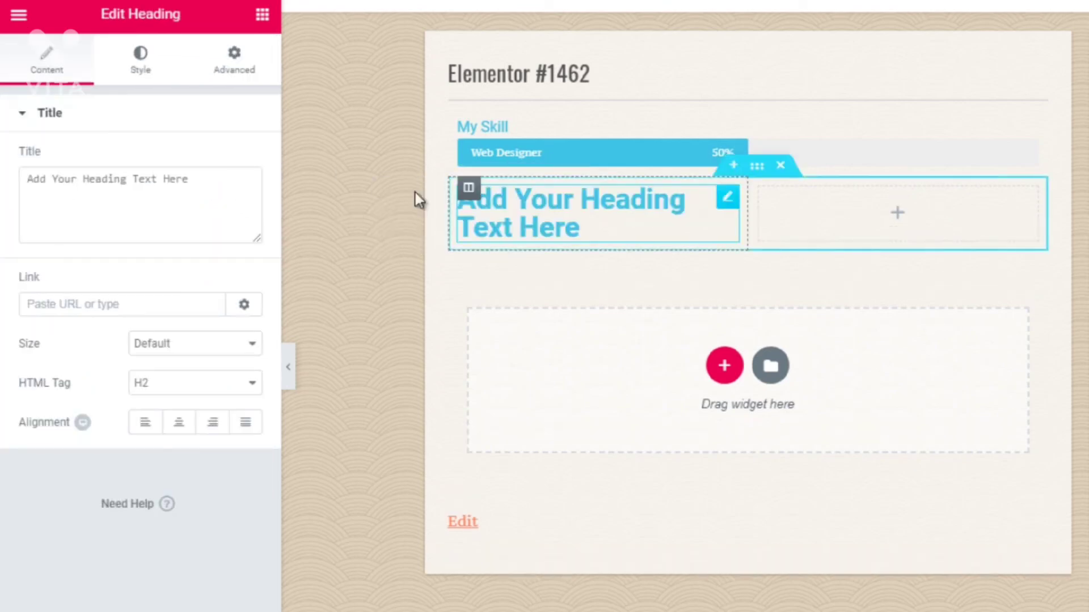
- Place an Image widget in the empty second column beside the heading
click(19, 16)
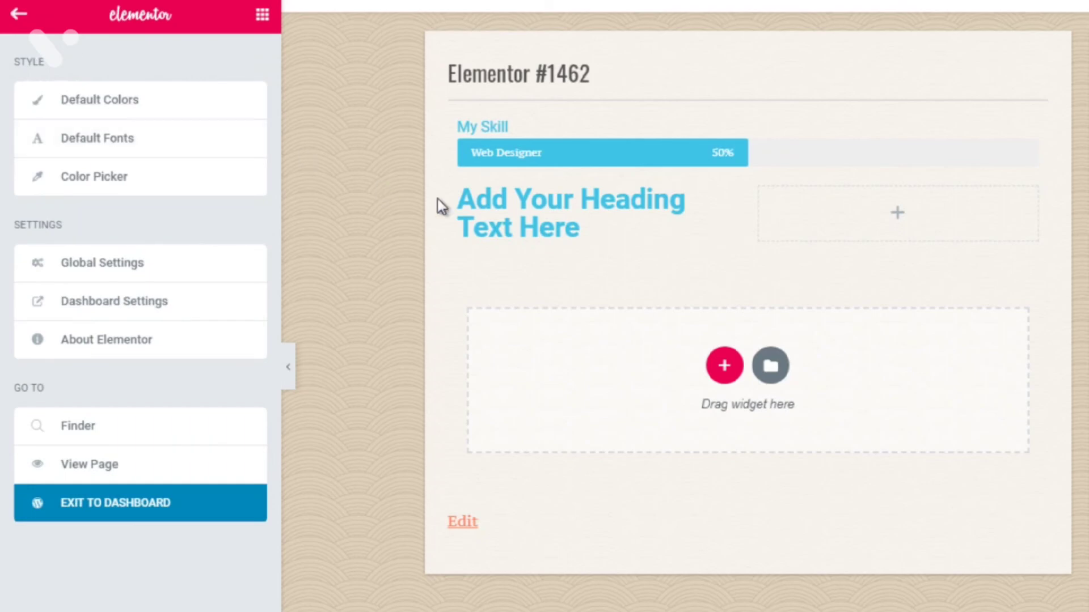
click(899, 218)
drag(78, 297, 842, 219)
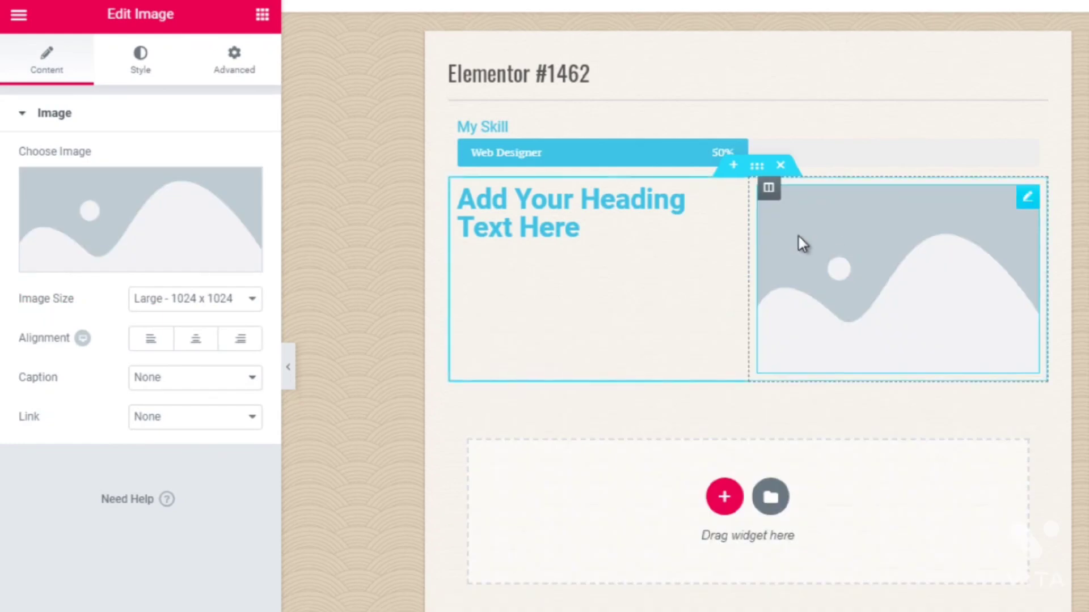
click(379, 322)
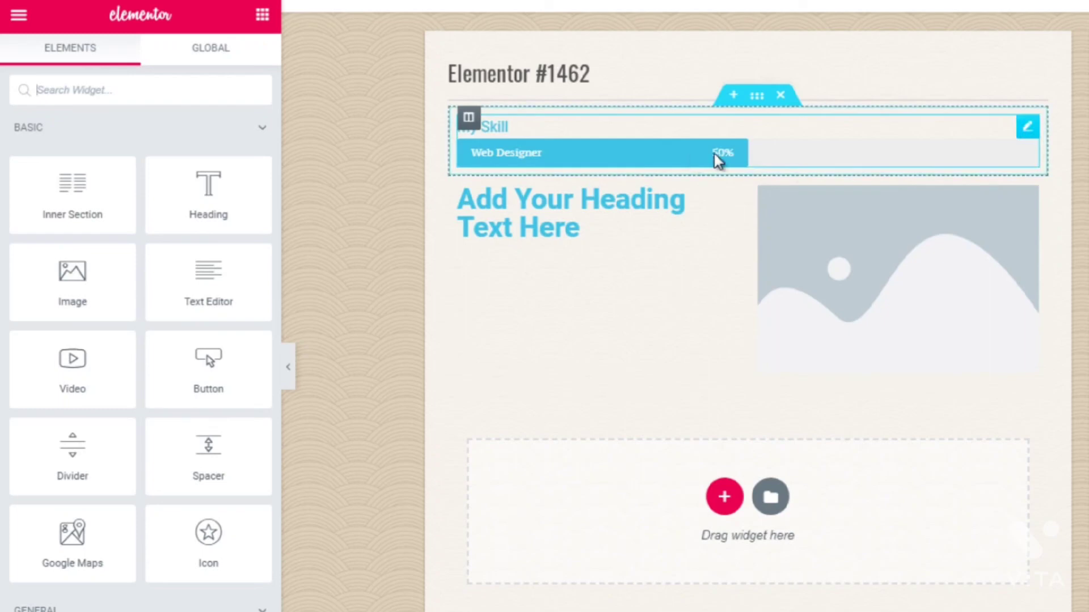
- Delete the progress bar section and the two-column section from the page
click(780, 96)
click(780, 96)
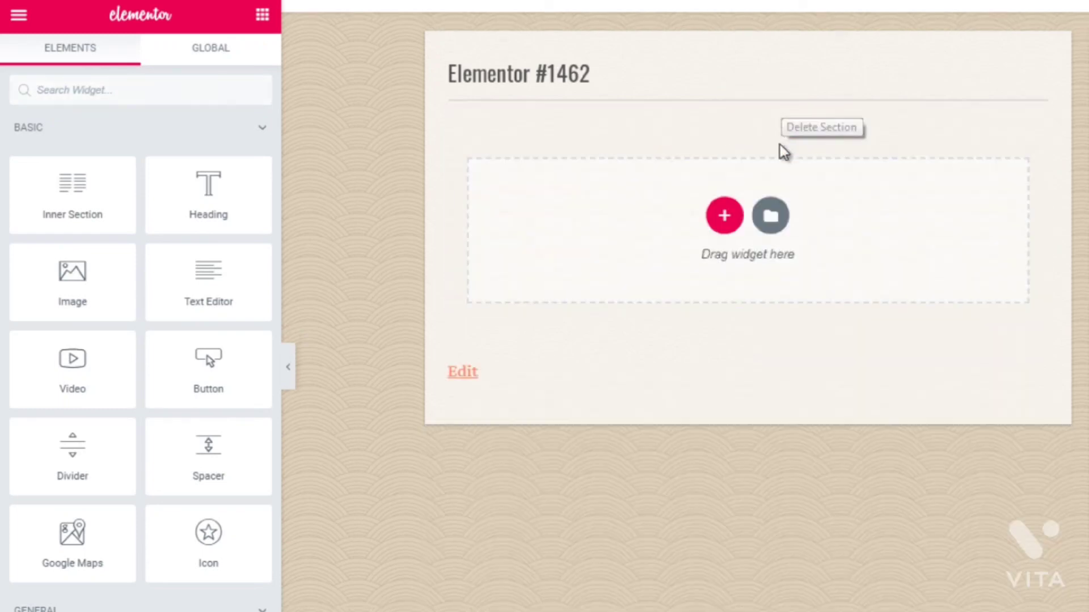
- Open the template library and browse its page templates, from the homepage and landing page designs through to the services and pricing pages
click(769, 219)
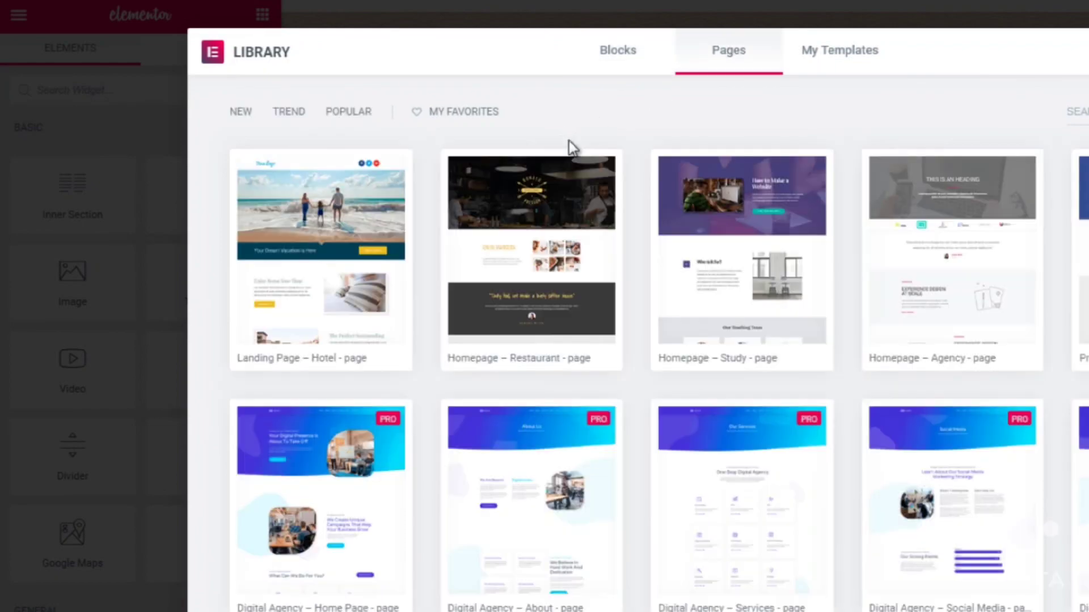
scroll(658, 346, down, 10)
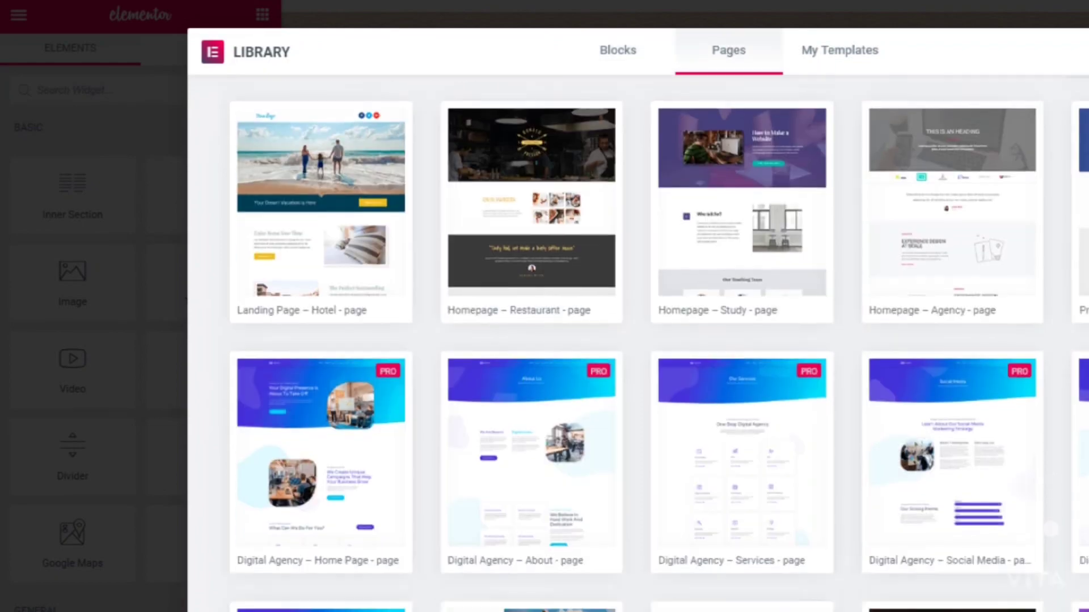
scroll(638, 346, down, 15)
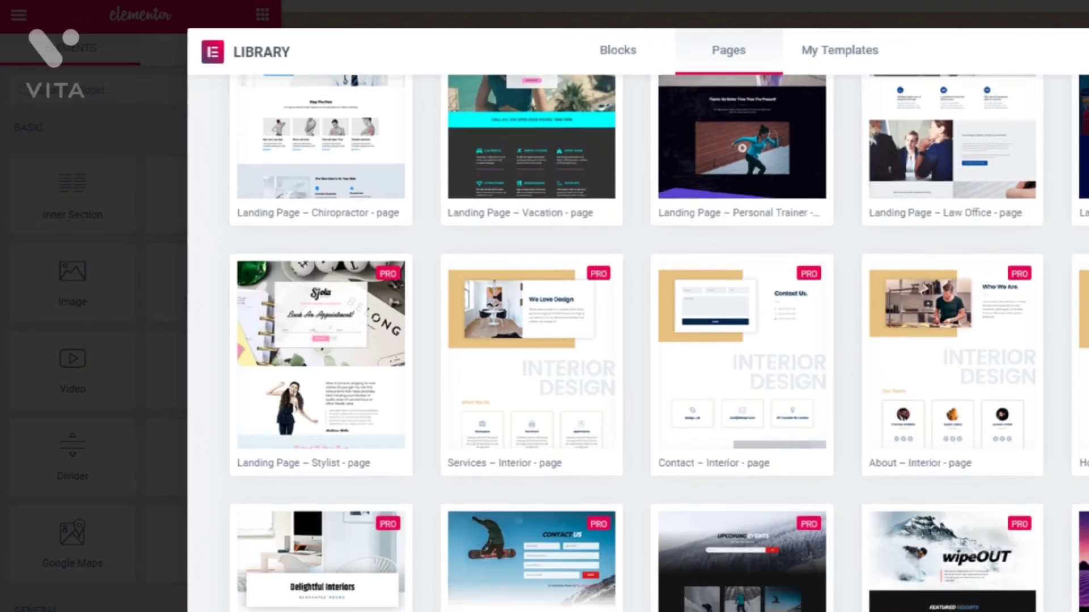
scroll(657, 343, down, 18)
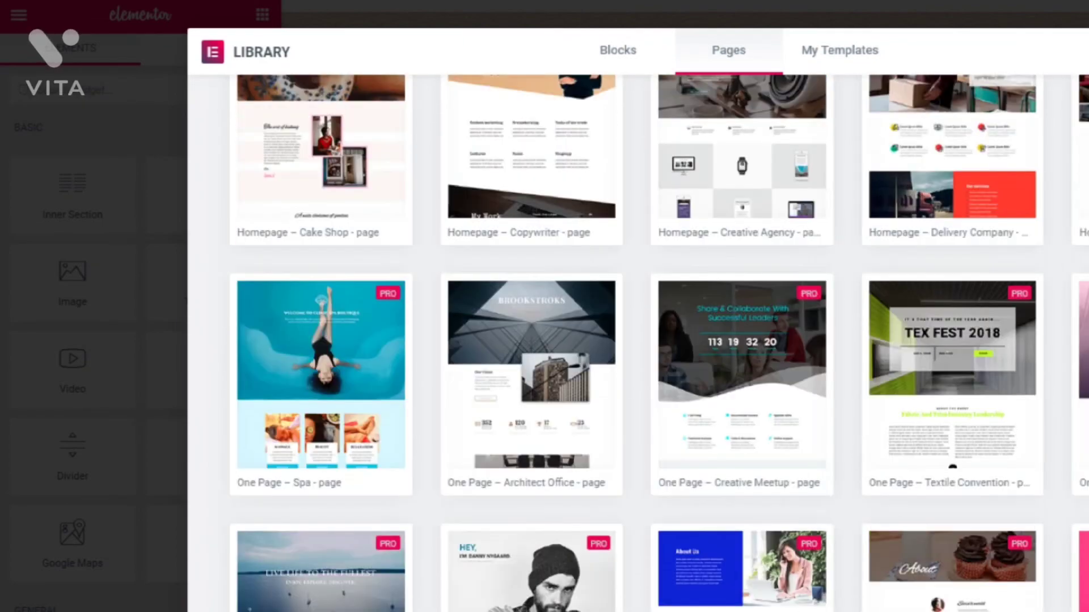
scroll(658, 344, down, 14)
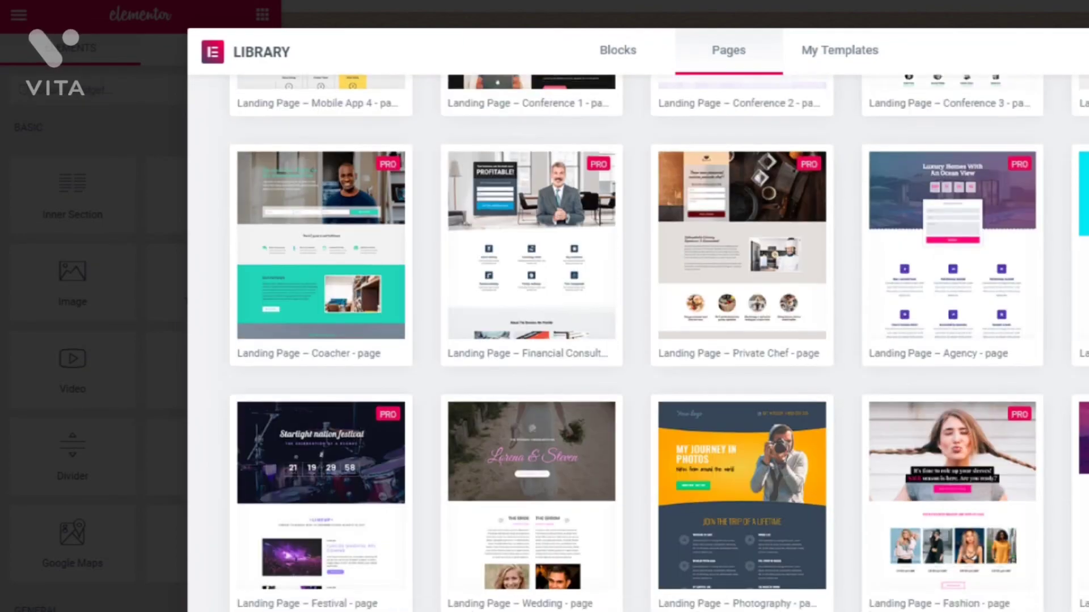
scroll(658, 344, down, 10)
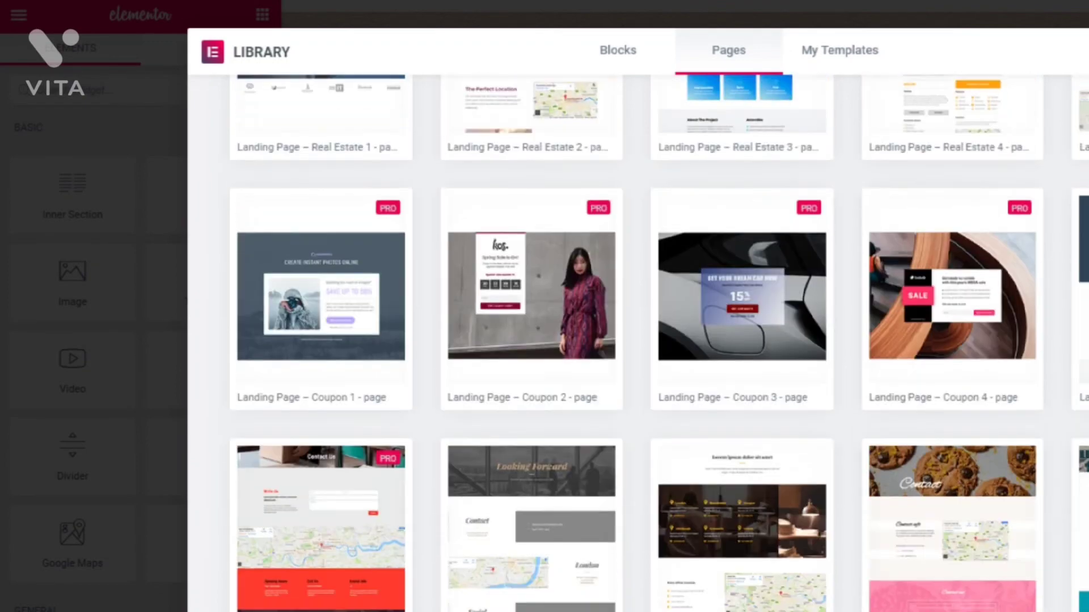
scroll(657, 344, down, 4)
scroll(658, 344, up, 2)
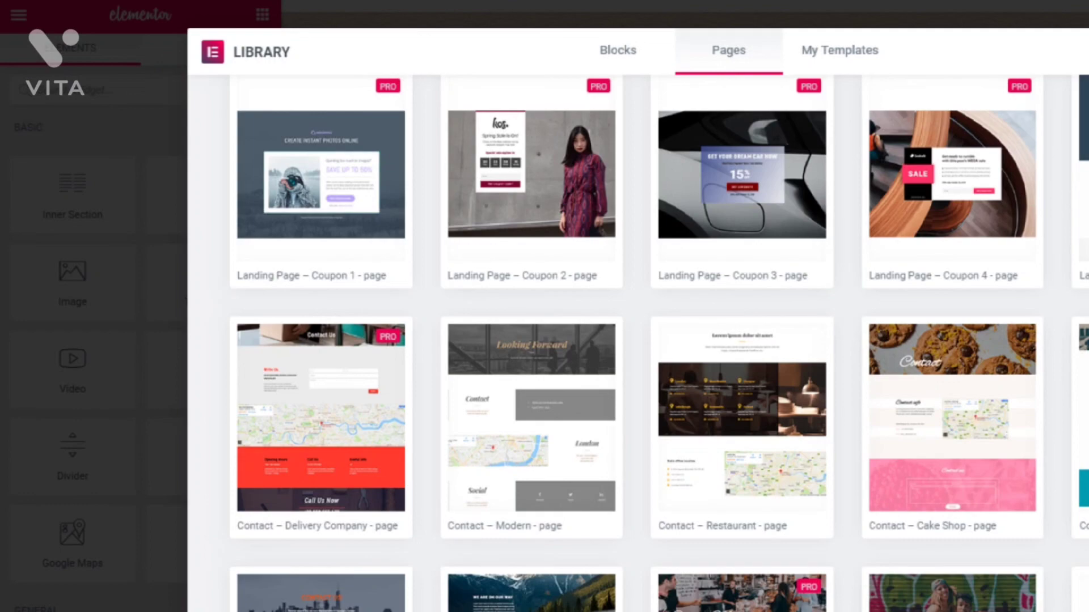
scroll(657, 344, down, 12)
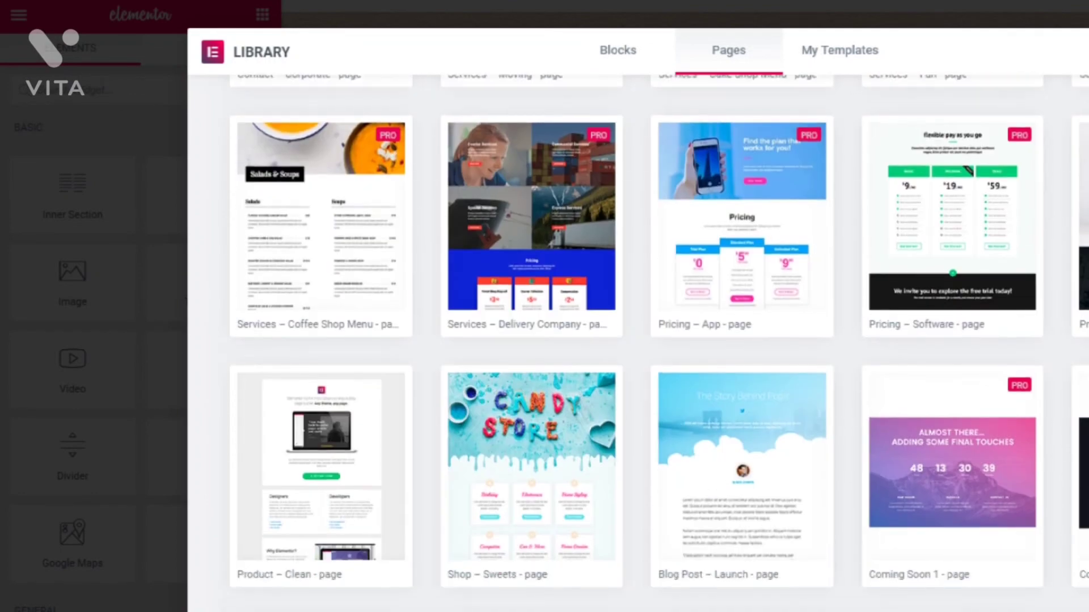
scroll(658, 344, down, 3)
scroll(657, 345, up, 3)
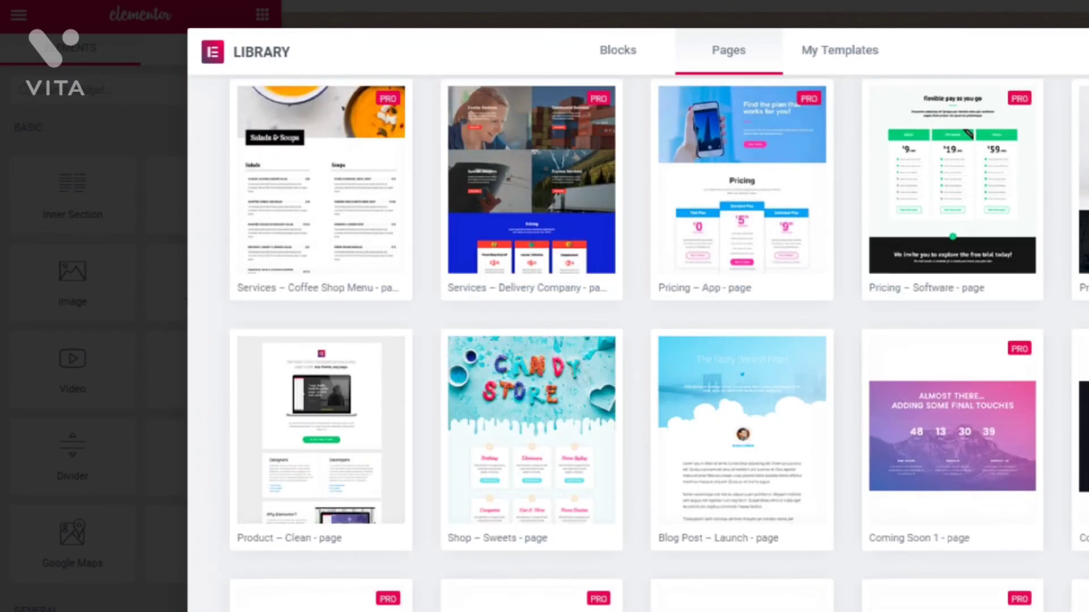
scroll(658, 344, up, 1)
mouse_move(975, 273)
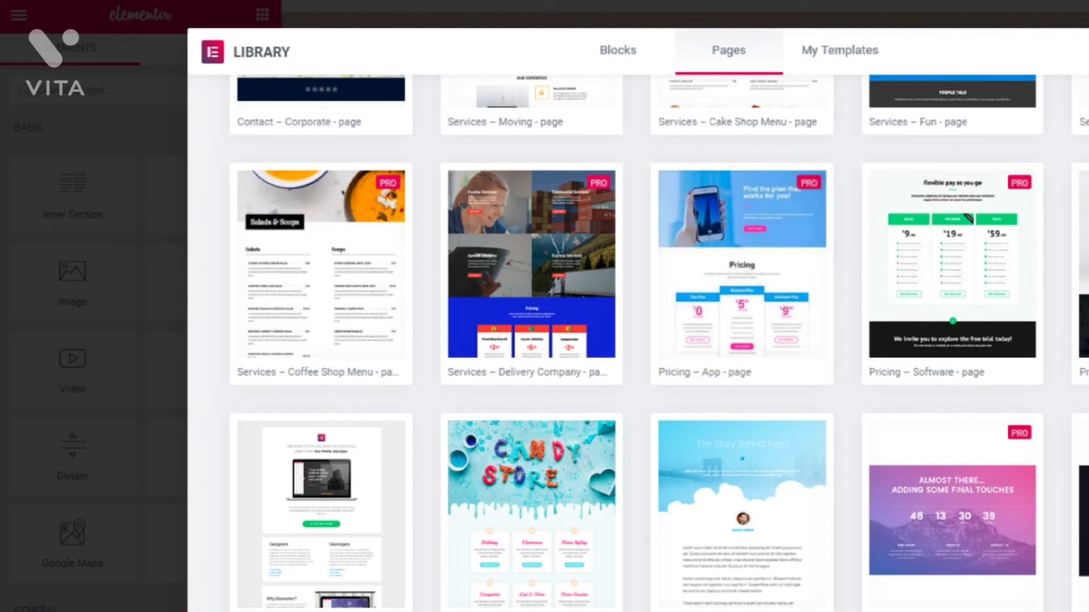
- Find the free Coming Soon 5 page template among the coming-soon designs and insert it into the page
scroll(658, 341, down, 2)
scroll(657, 340, down, 8)
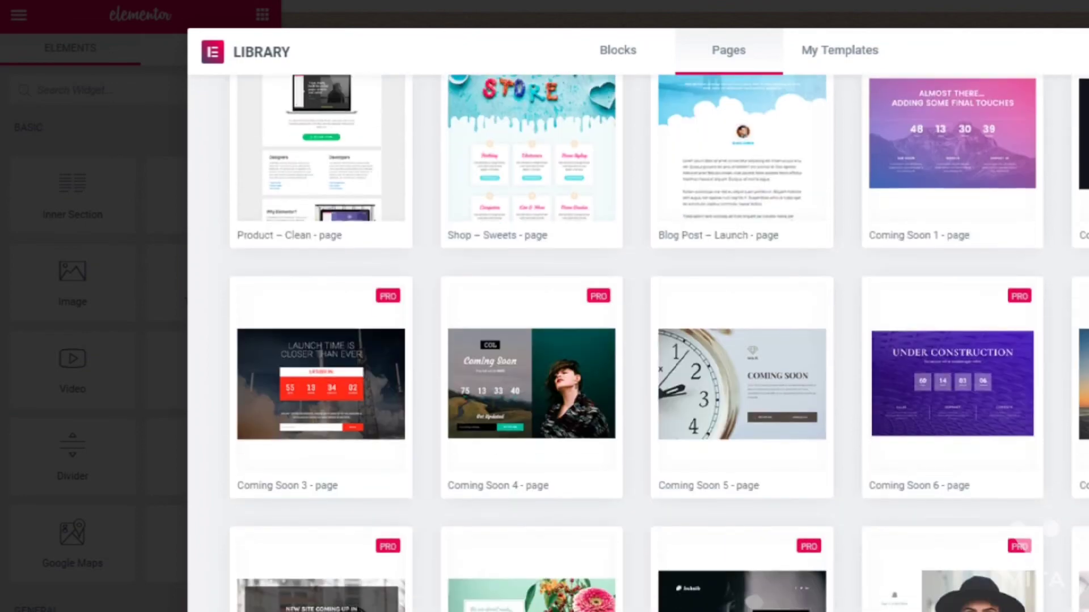
scroll(658, 340, up, 1)
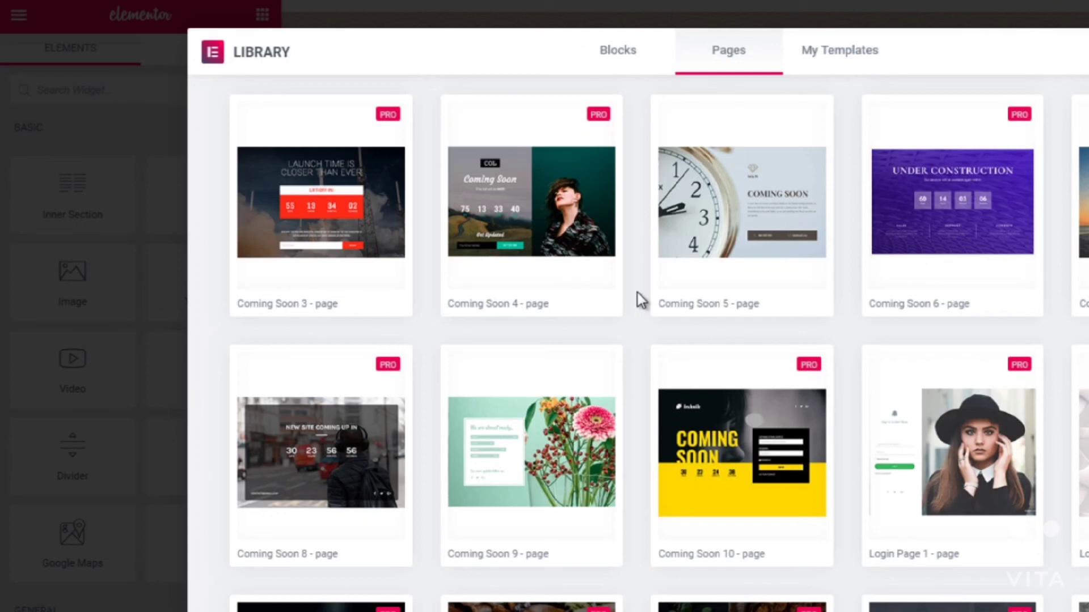
mouse_move(521, 205)
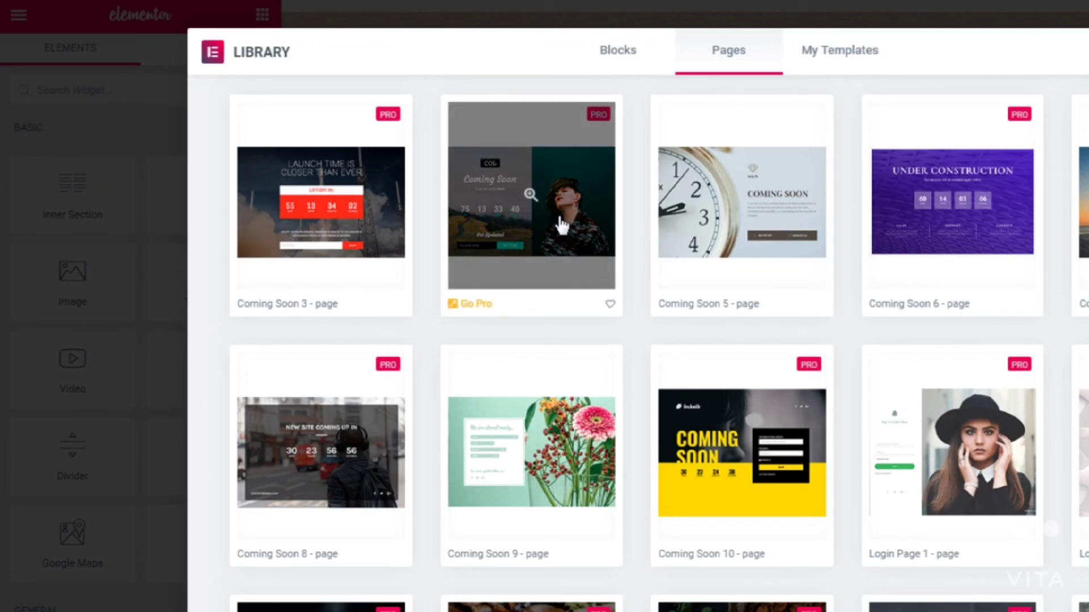
mouse_move(817, 307)
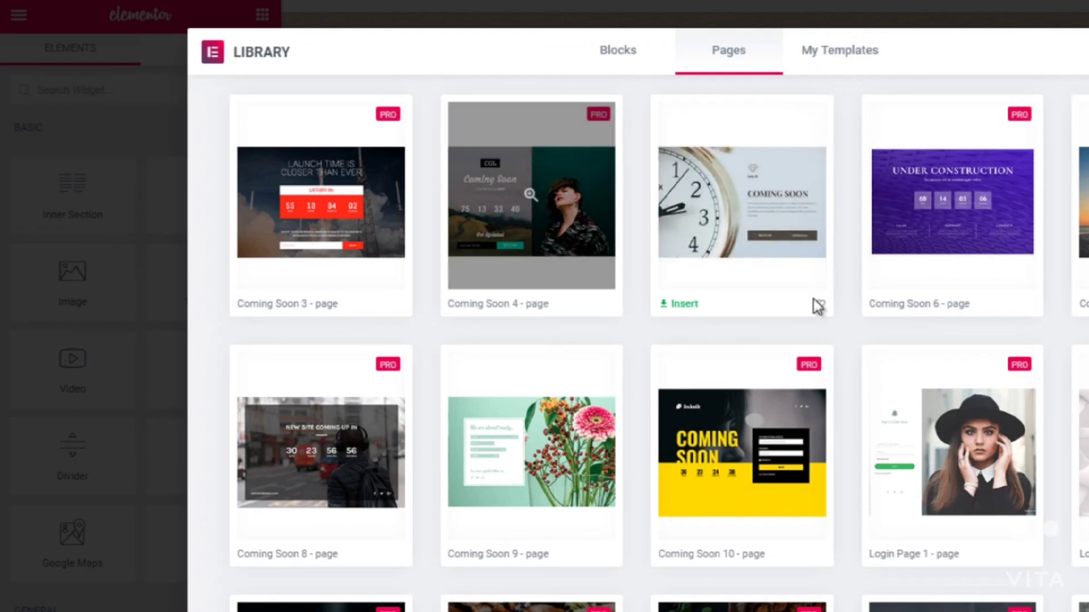
click(682, 304)
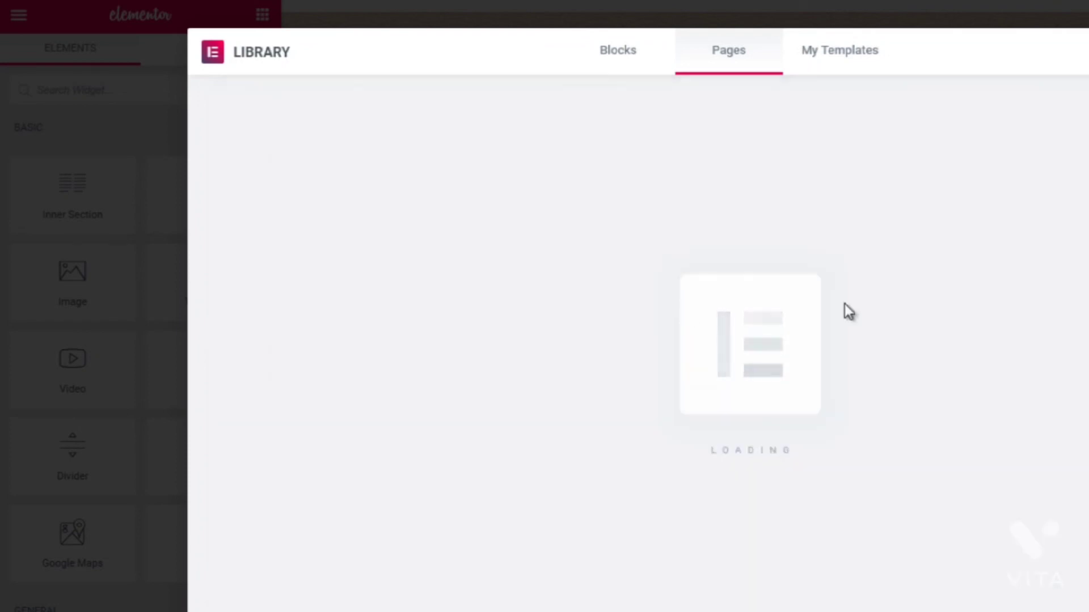